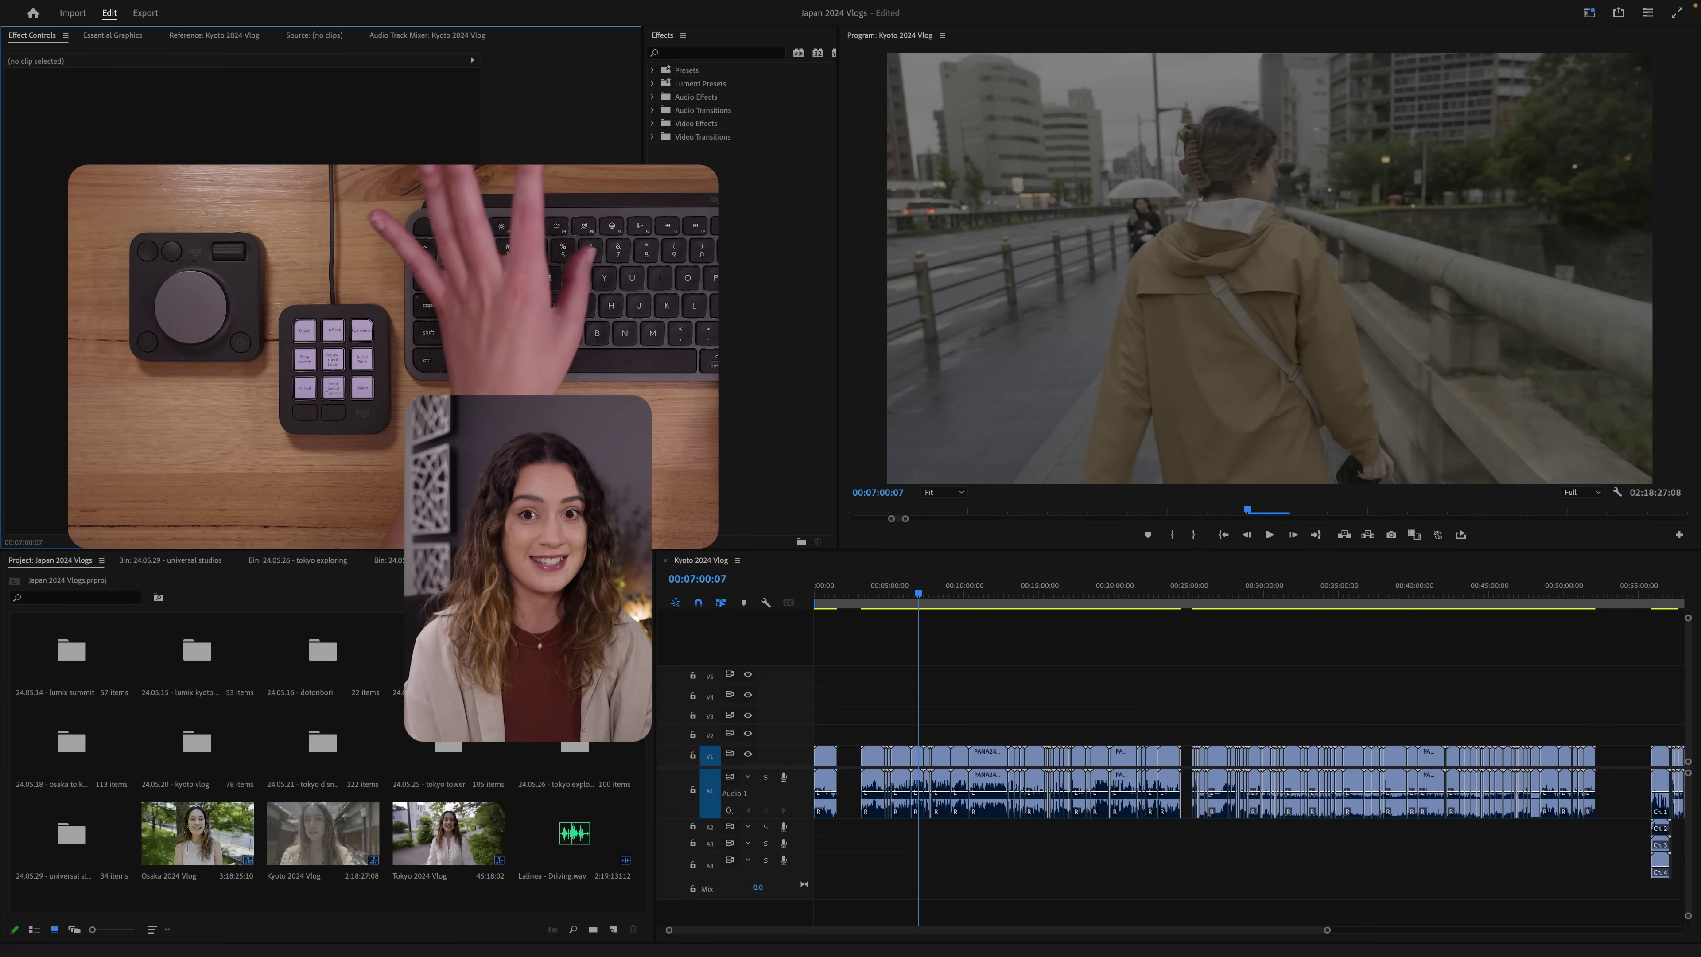
Step: Open the Osaka 2024 Vlog sequence in the timeline
double_click(189, 834)
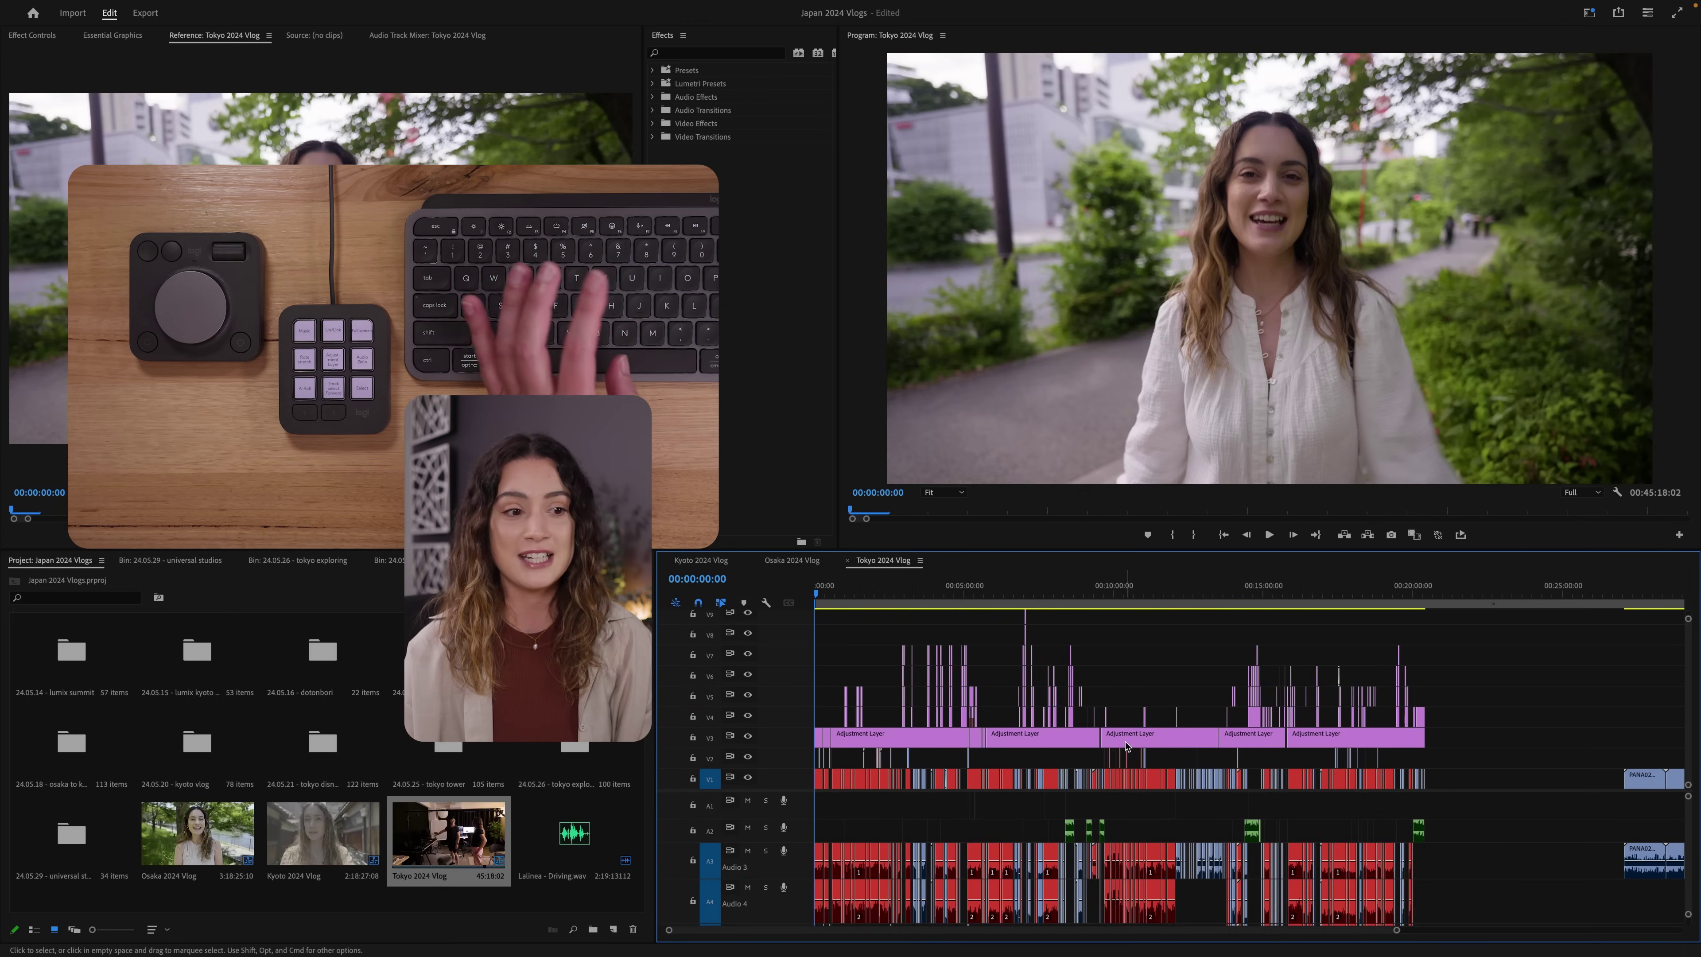
left_click(788, 562)
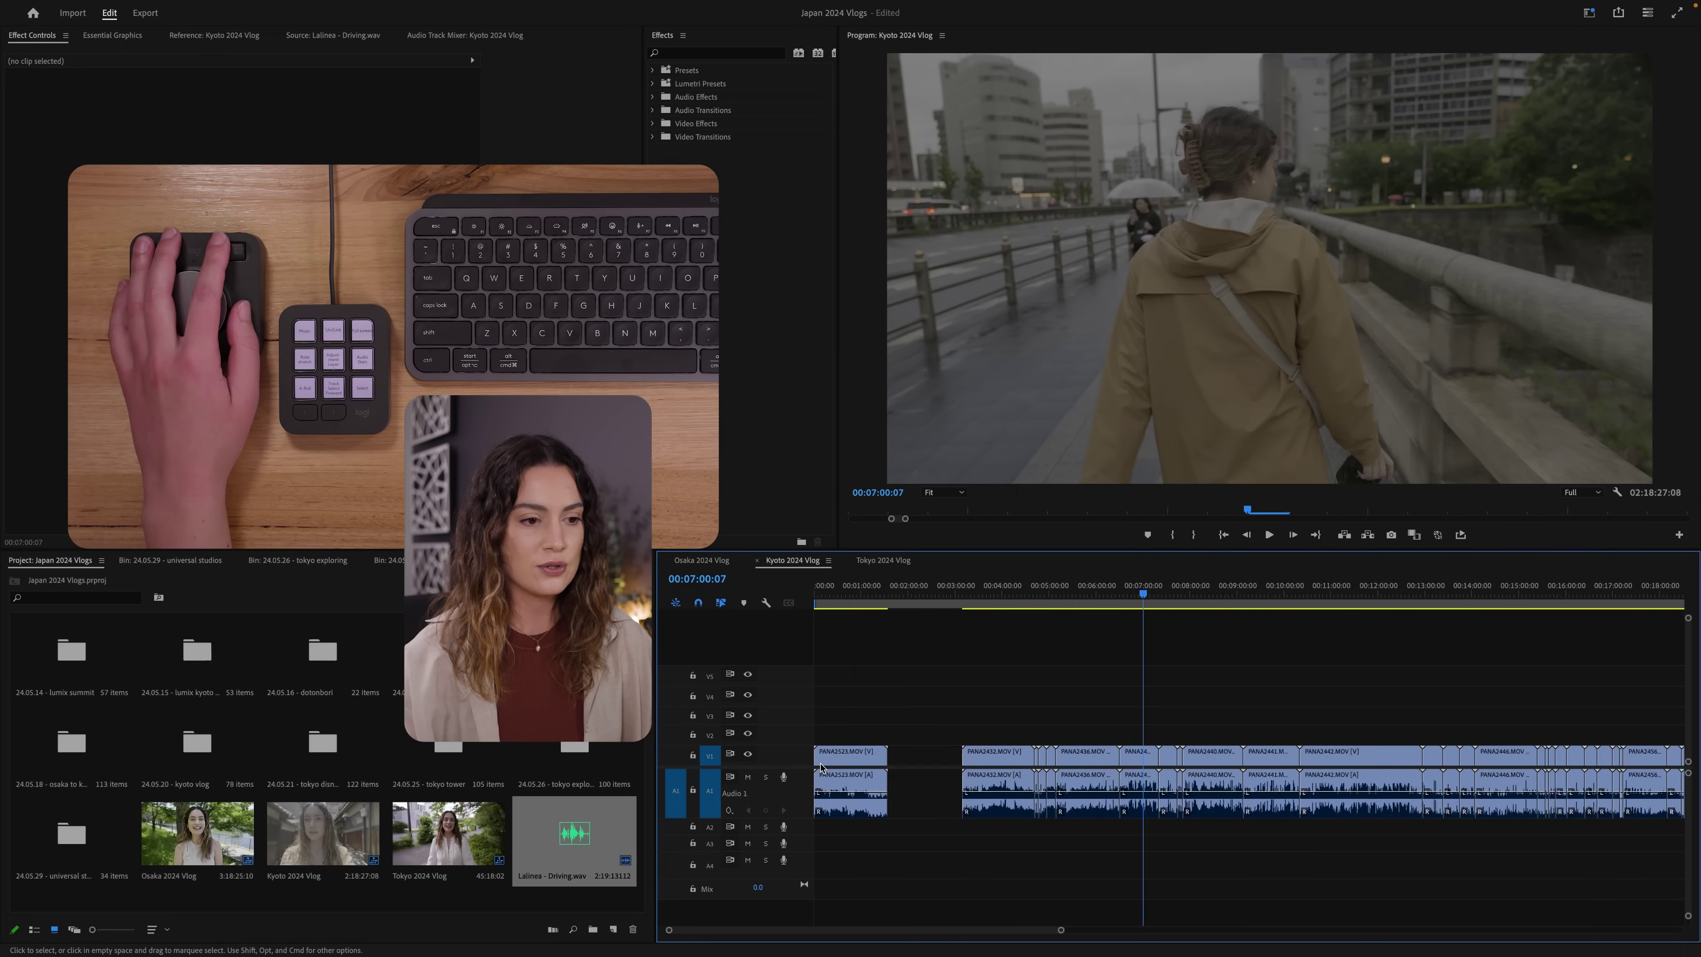
Step: Select the first clip, PANA2523.MOV, at the start of the Kyoto 2024 Vlog sequence and give it a pink label colour
key("=")
key("=")
key("=")
key("=")
key("=")
key("=")
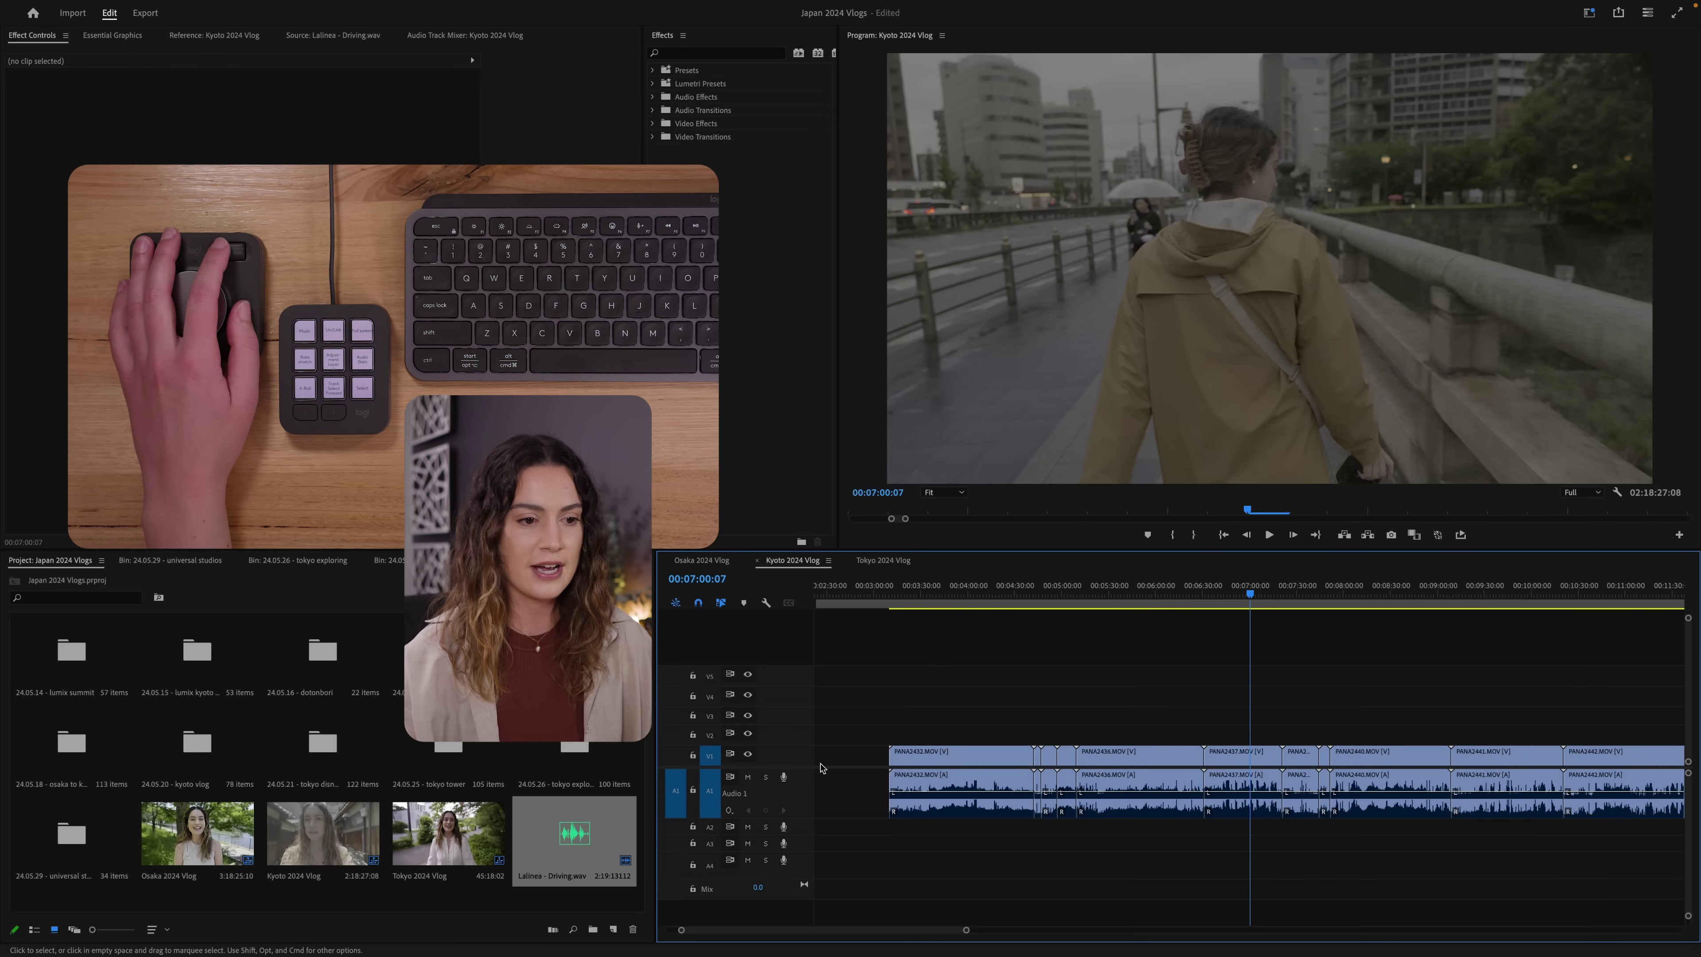
key("Home")
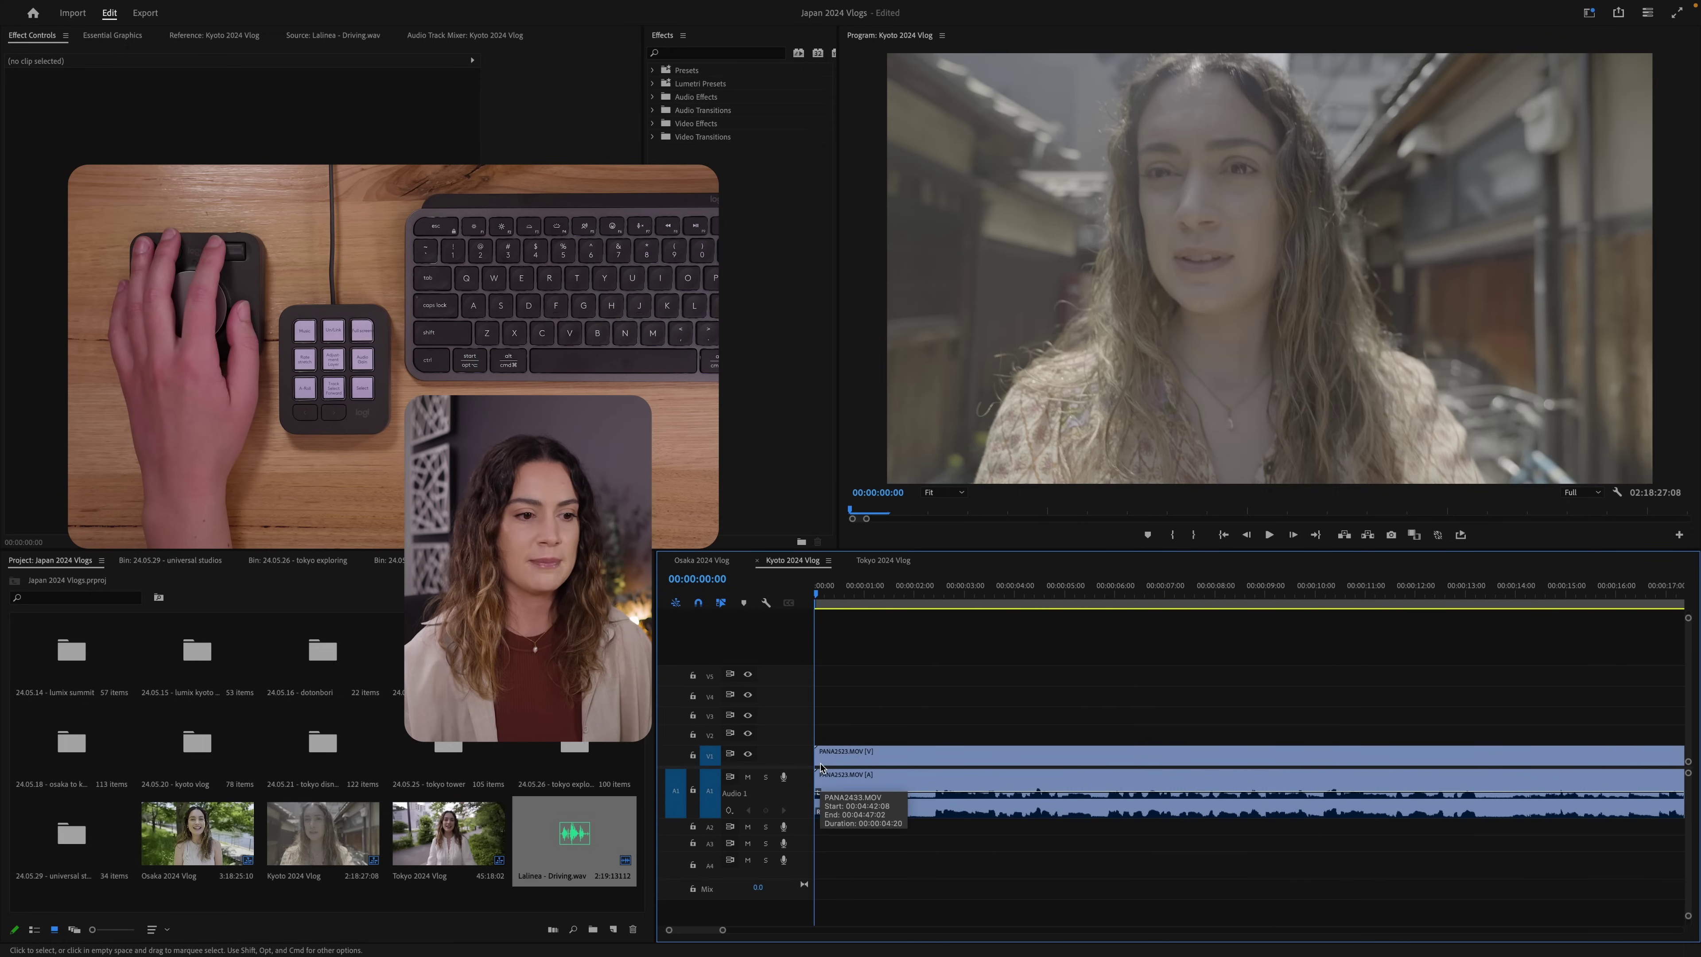
key("=")
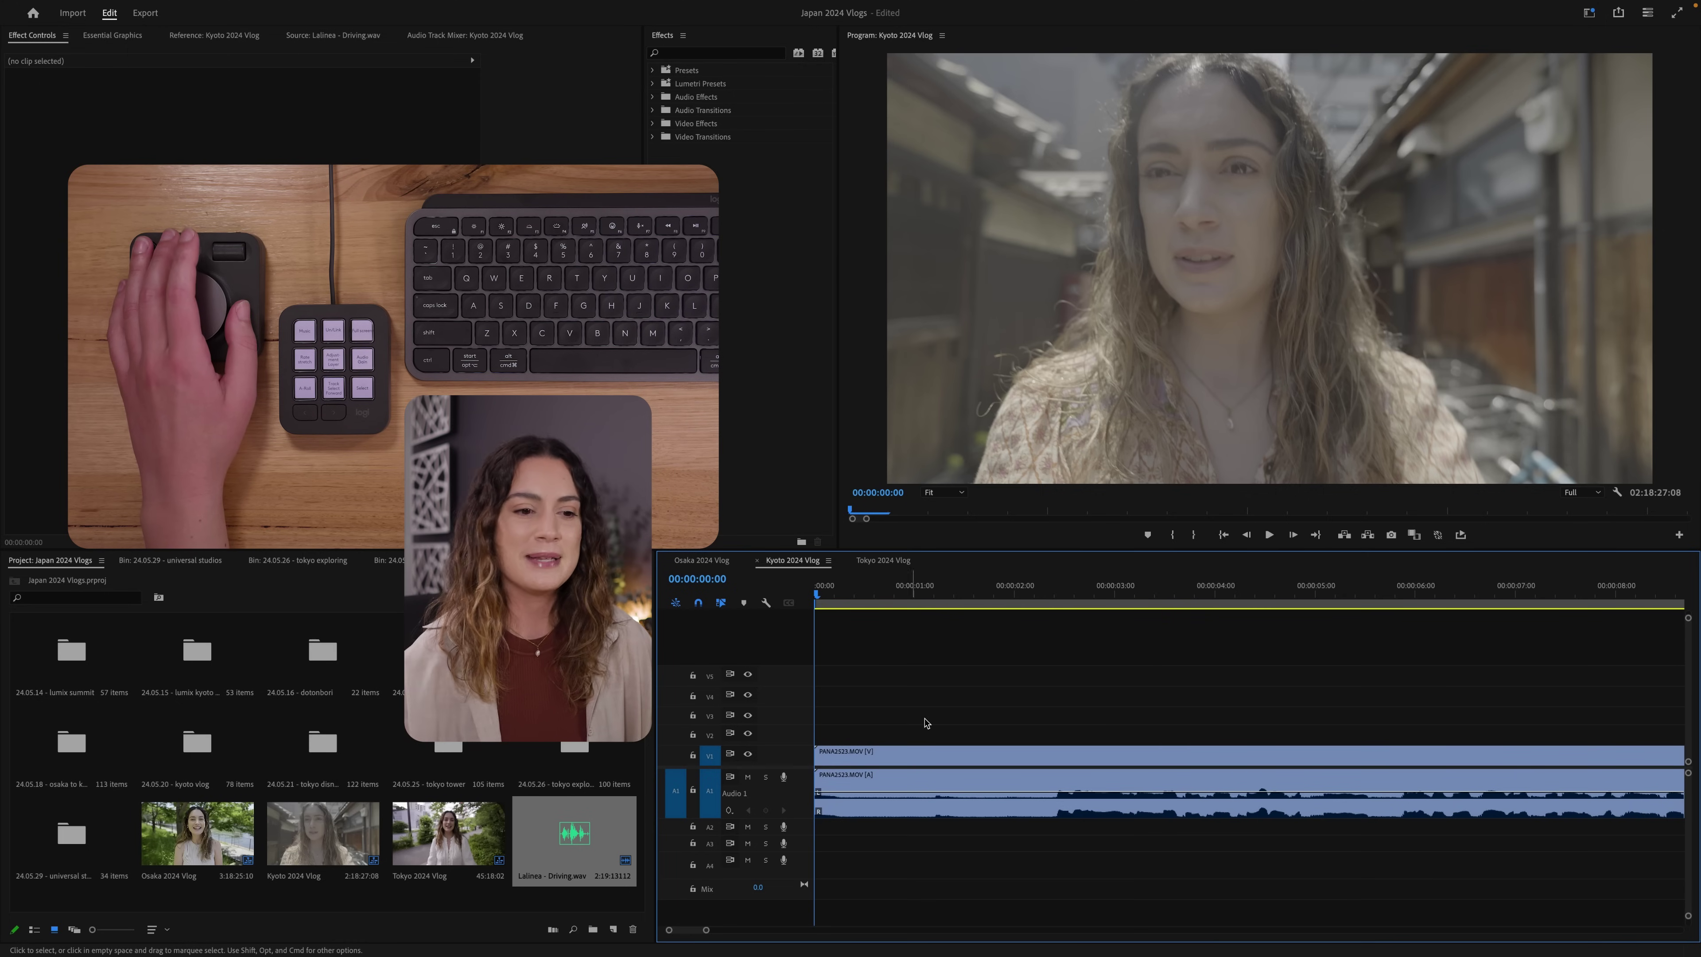
left_click_drag(925, 723, 1094, 861)
Step: Find where speech begins in the first clip and ripple trim the clip's start to 00:00:02:09
left_click_drag(1085, 602, 1191, 603)
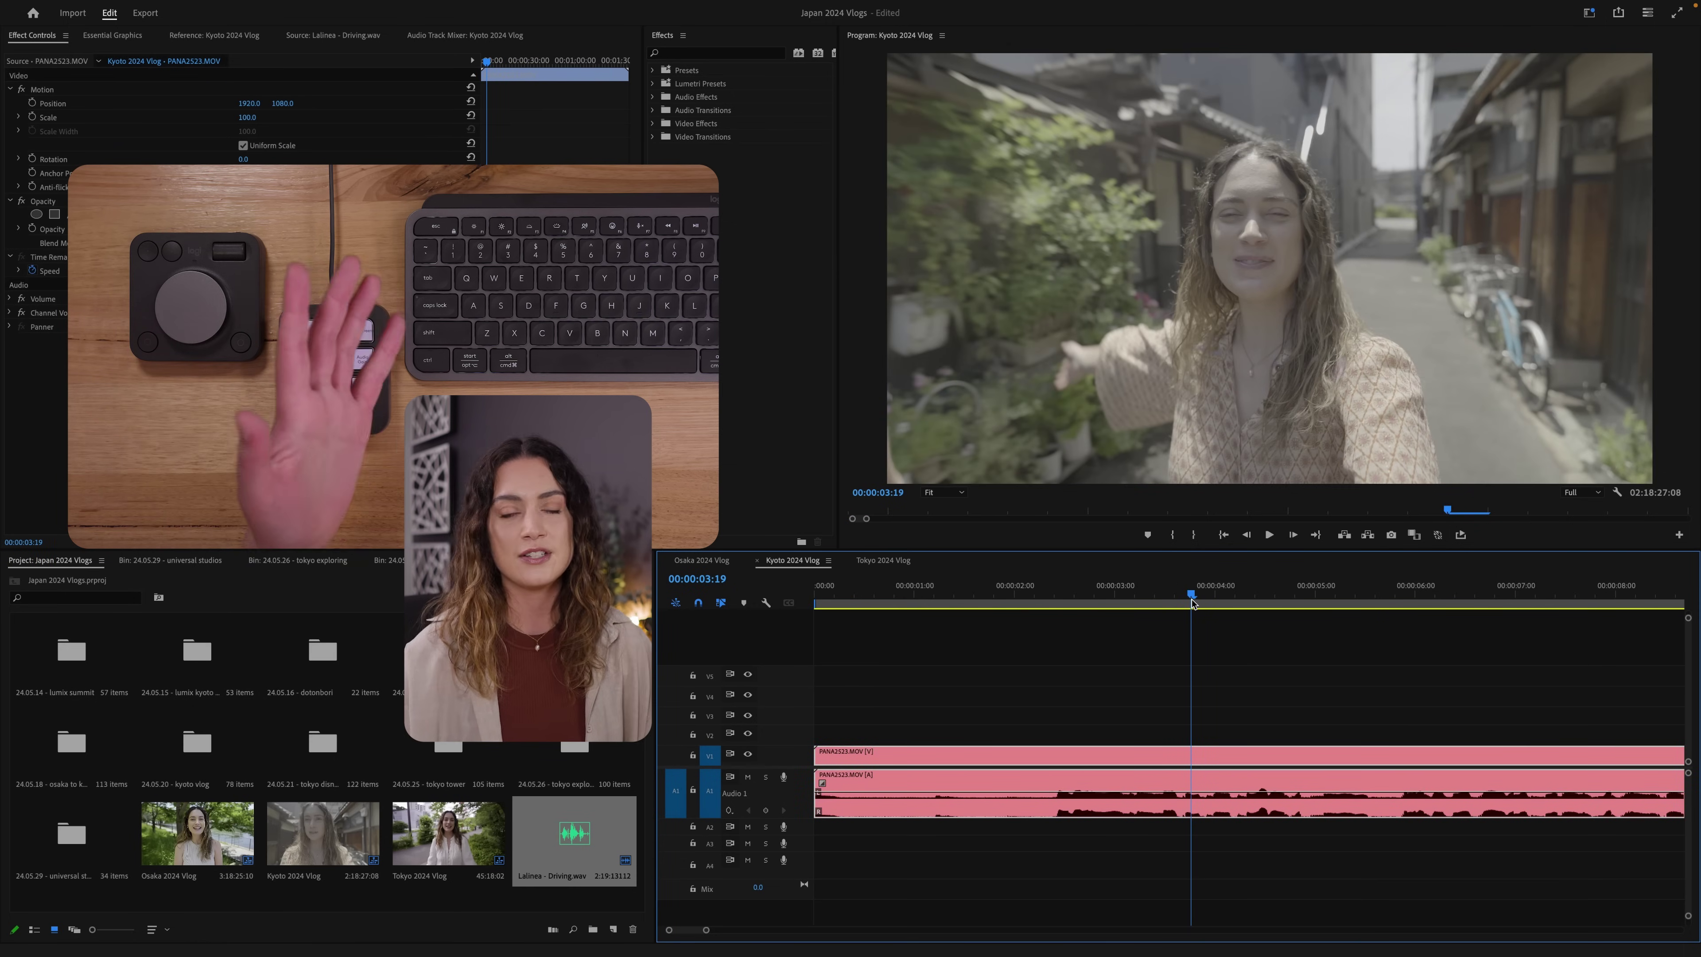
key("=")
key("Left")
key("Left")
key("Left")
key("Left")
key("Left")
key("Left")
key("Left")
key("Left")
key("Left")
key("Left")
key("Left")
key("Left")
key("Left")
key("Left")
key("Left")
key("Left")
key("Left")
key("Left")
key("Left")
key("Left")
key("Right")
key("Right")
key("Right")
key("Right")
key("Right")
key("Right")
key("Right")
key("Right")
key("Right")
key("Right")
key("Right")
key("Right")
key("Right")
key("Right")
key("Right")
key("Right")
key("Right")
key("Right")
key("Right")
key("Right")
key("Left")
key("Left")
key("Left")
key("Left")
key("Left")
key("Left")
key("Left")
key("Left")
key("Left")
key("Left")
key("Left")
key("Left")
key("Left")
key("Left")
key("Left")
key("Left")
key("Left")
key("Left")
key("Left")
key("Left")
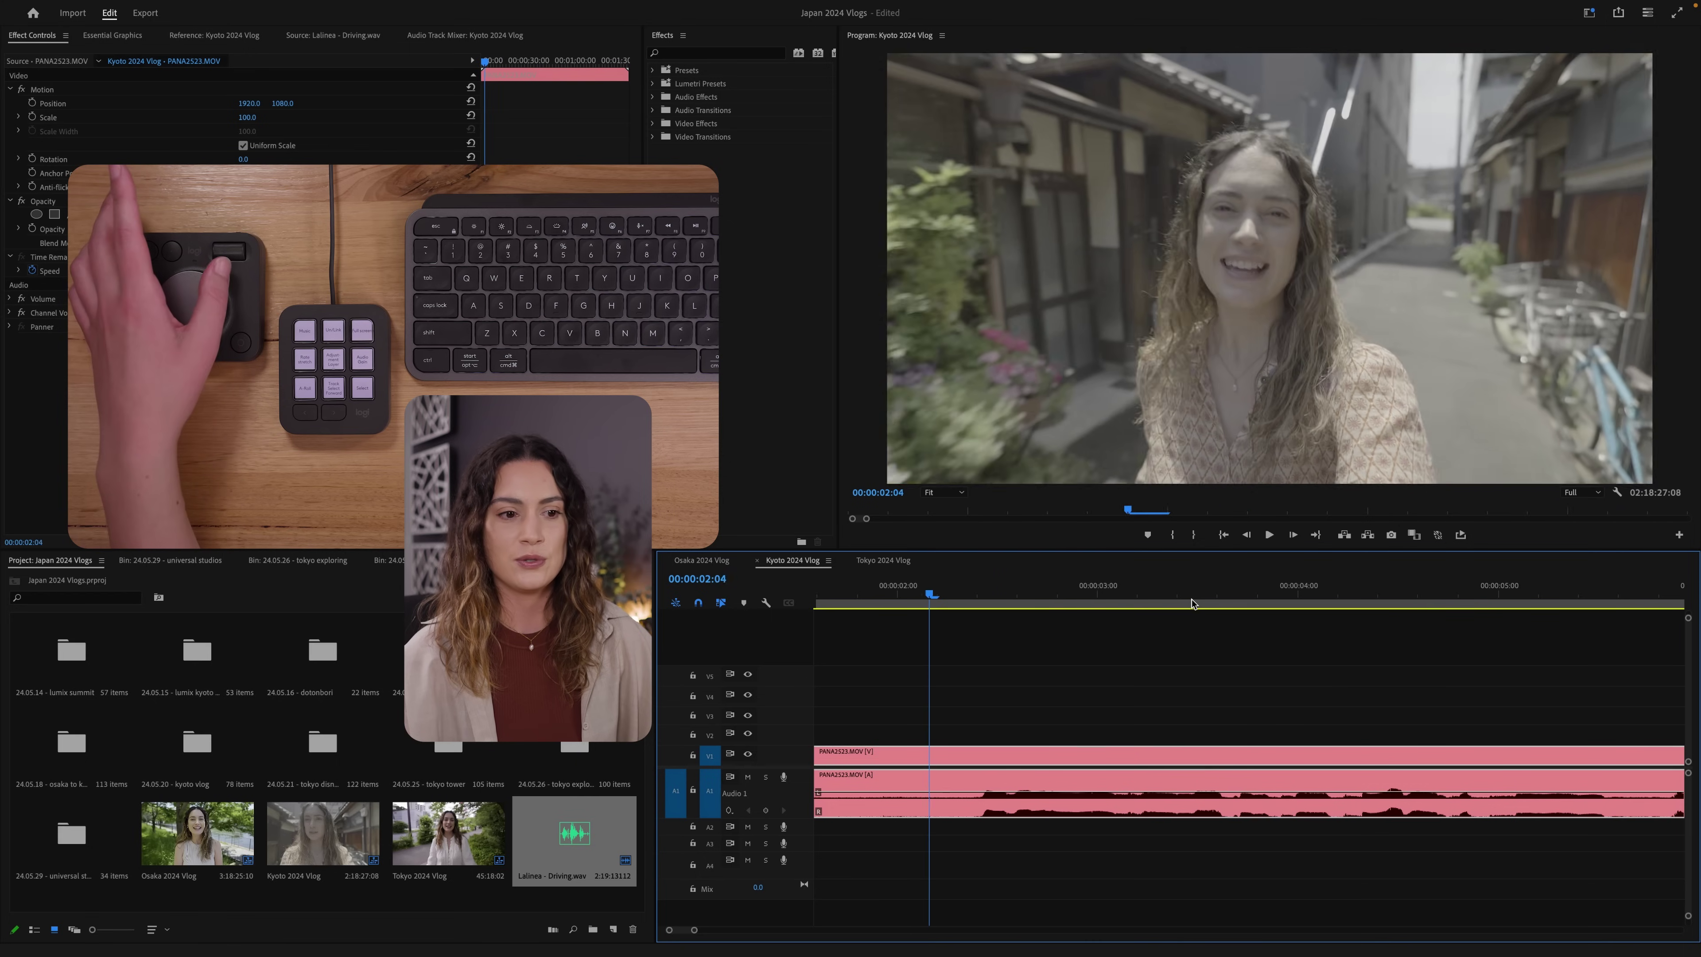
key("Right")
key("Right")
key("Right")
key("Right")
key("Right")
key("Right")
key("Right")
key("Right")
key("Right")
key("Right")
key("Right")
key("Right")
key("Right")
key("Right")
key("Left")
key("Left")
key("Left")
key("Left")
key("Left")
key("Left")
key("Left")
key("Left")
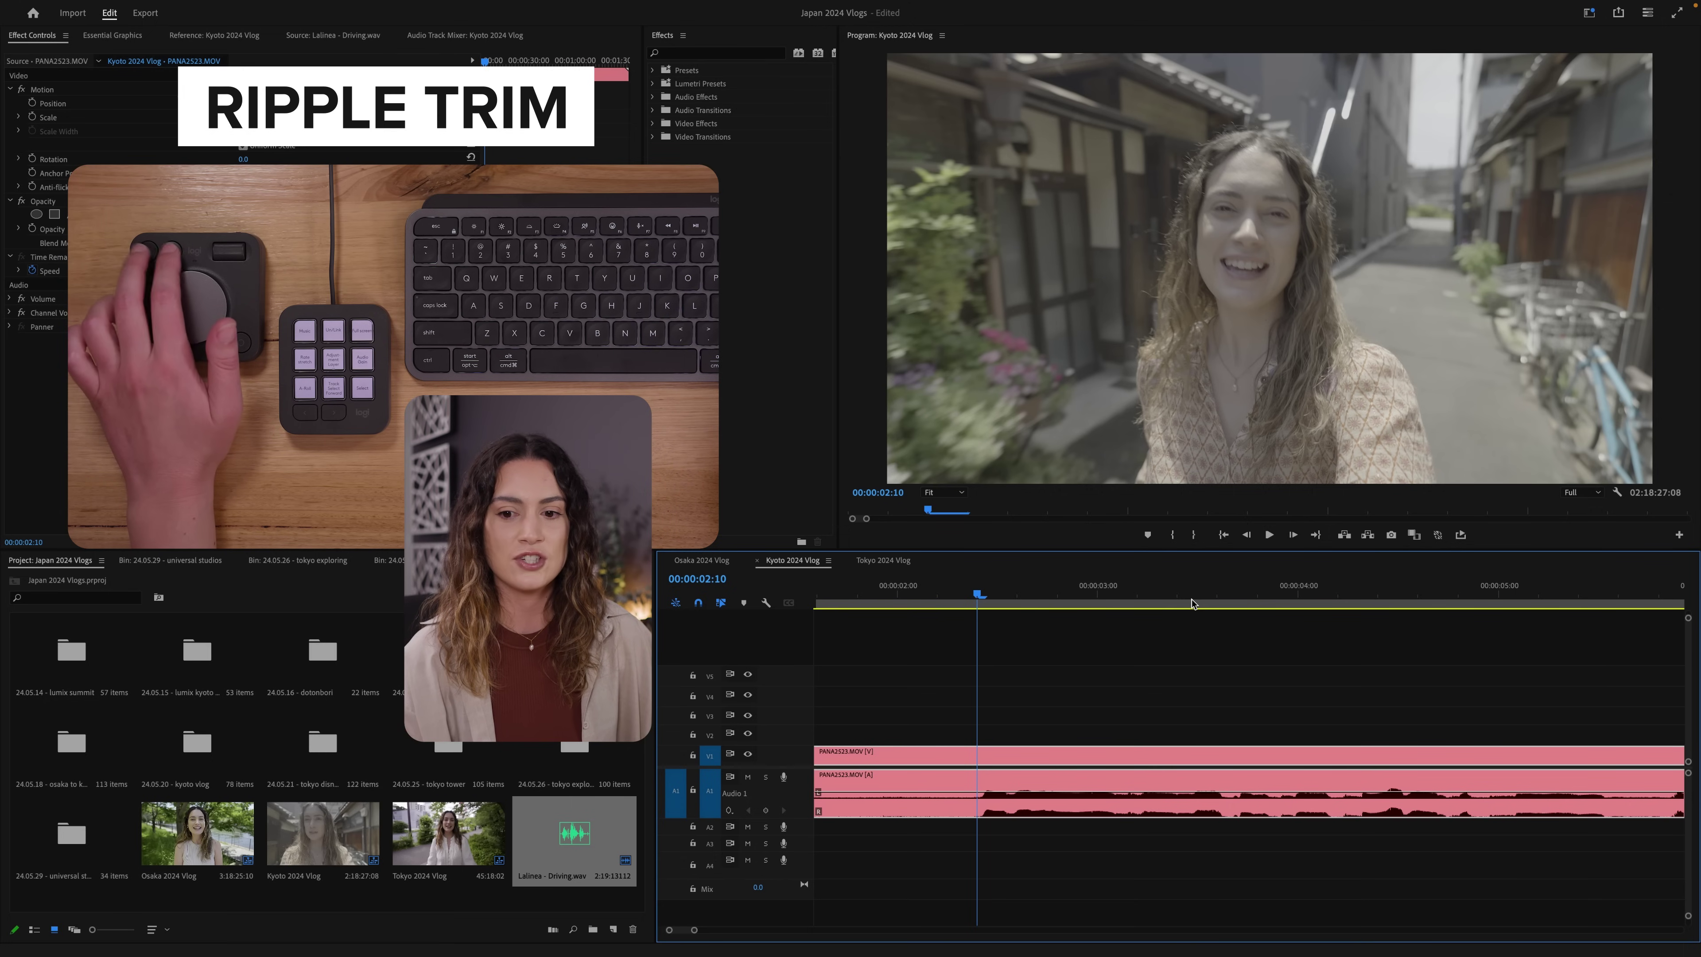
key("Right")
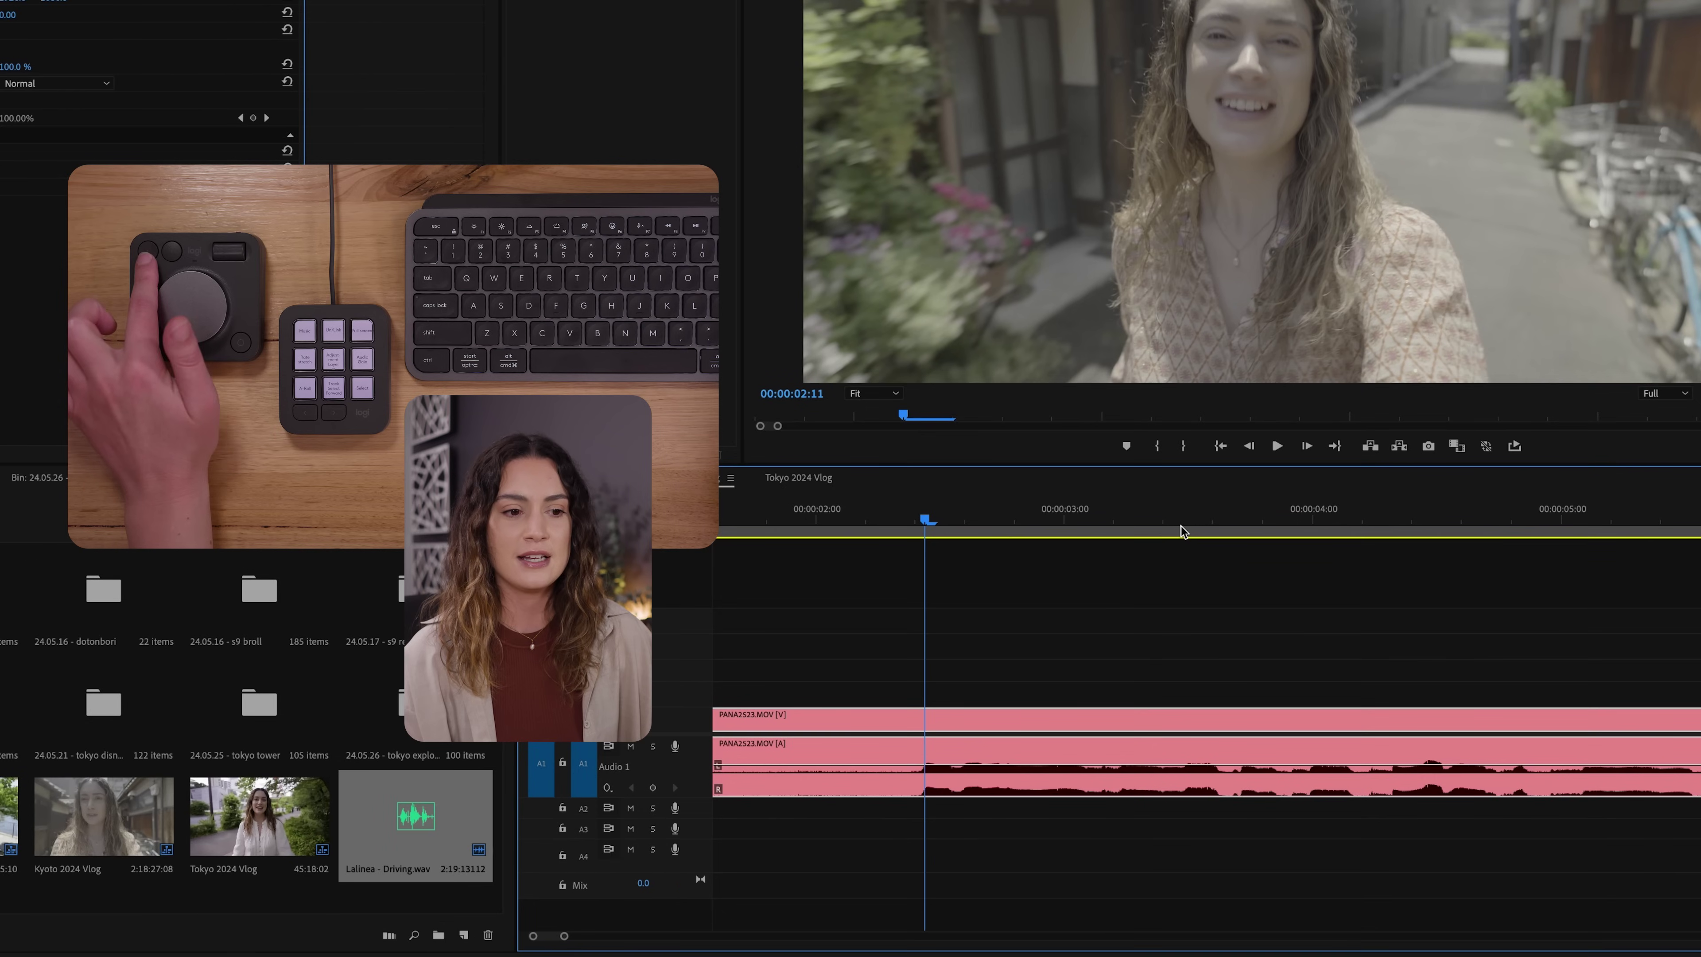
key("Left")
key("Left")
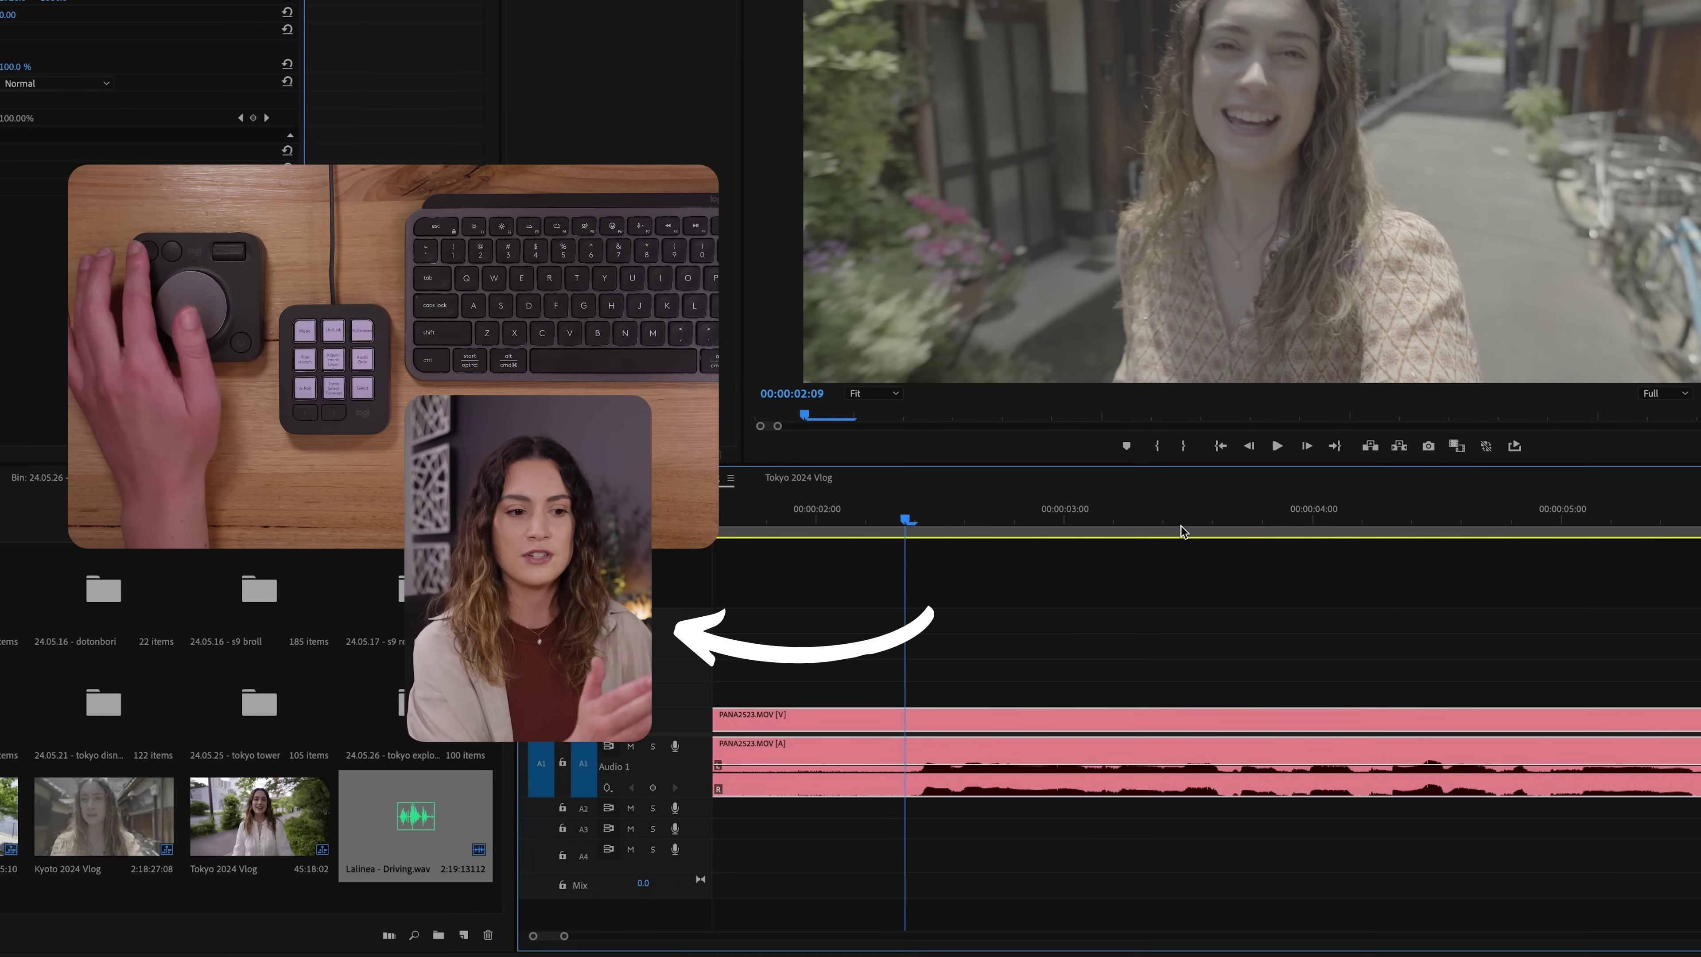
key("Home")
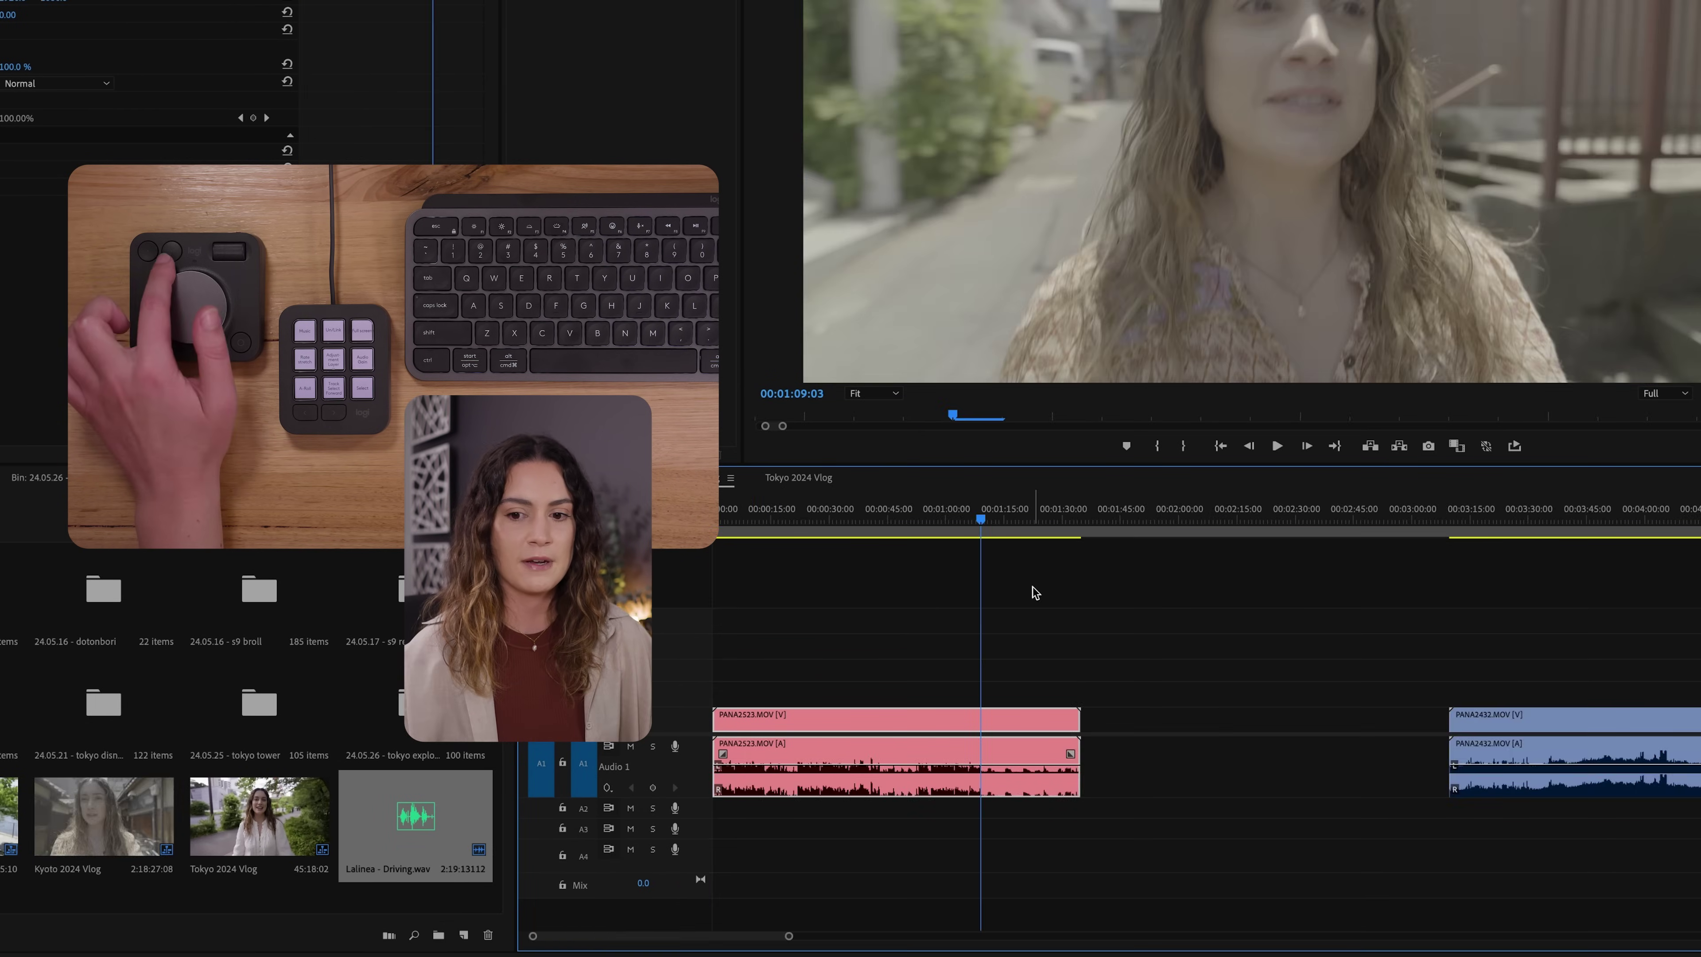
Step: Try a ripple trim of the first clip's end at 00:01:09:04 and undo it
key("Left")
key("Right")
key("Right")
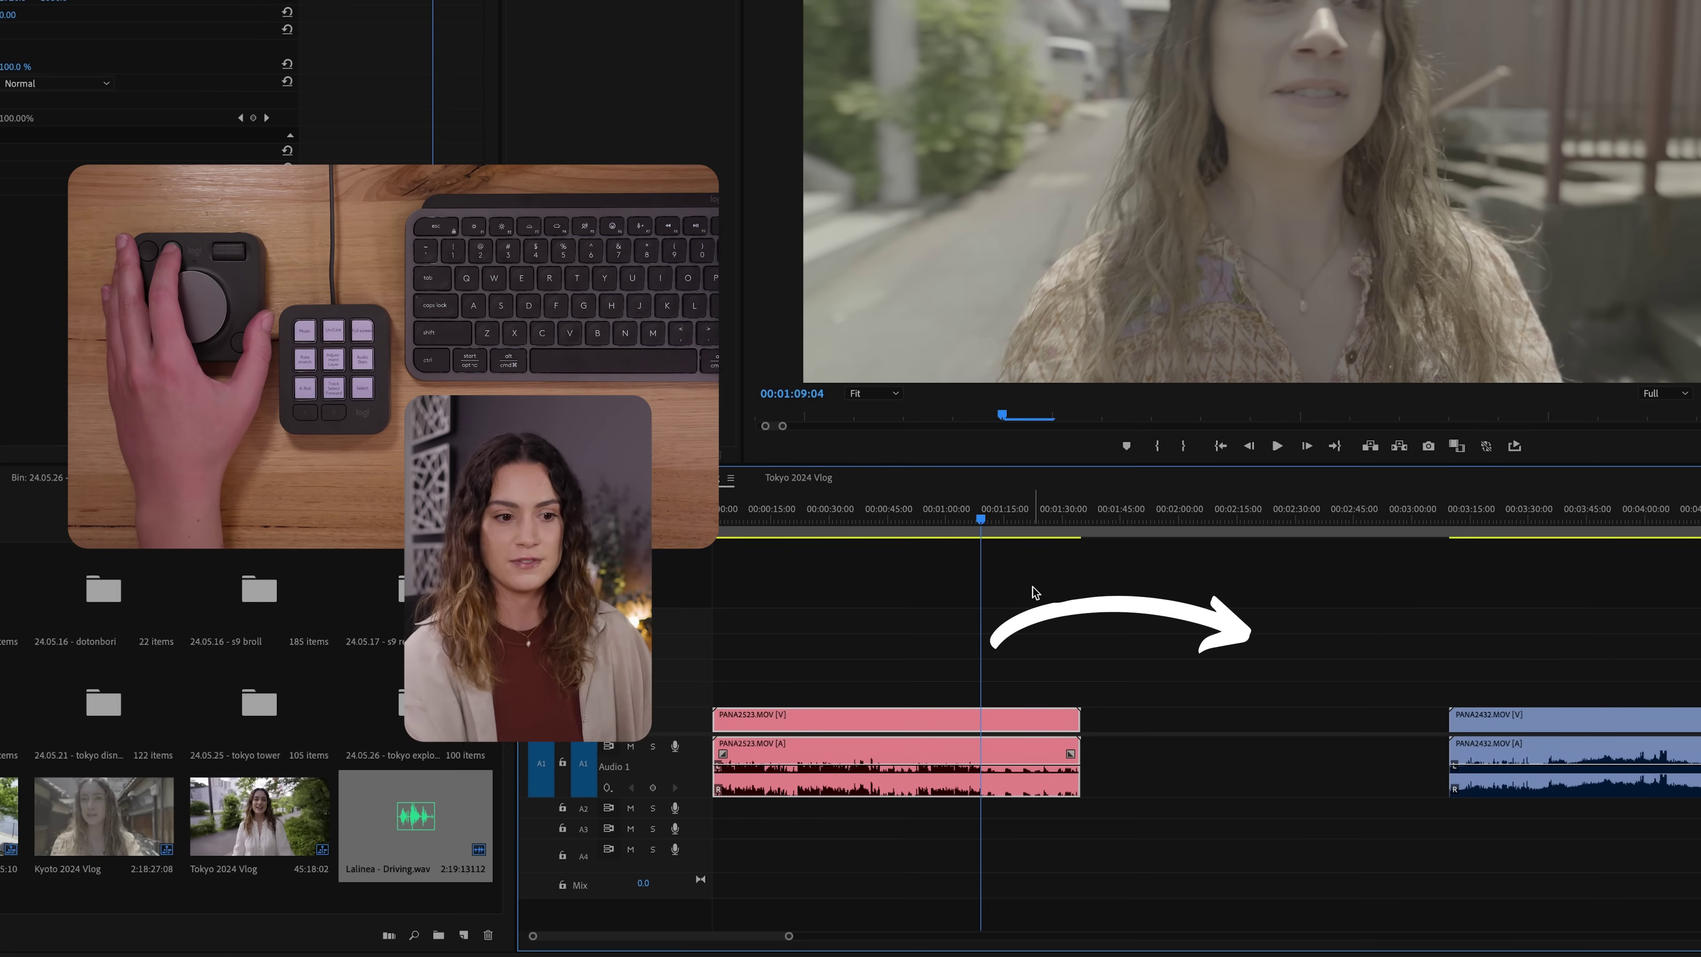
key("w")
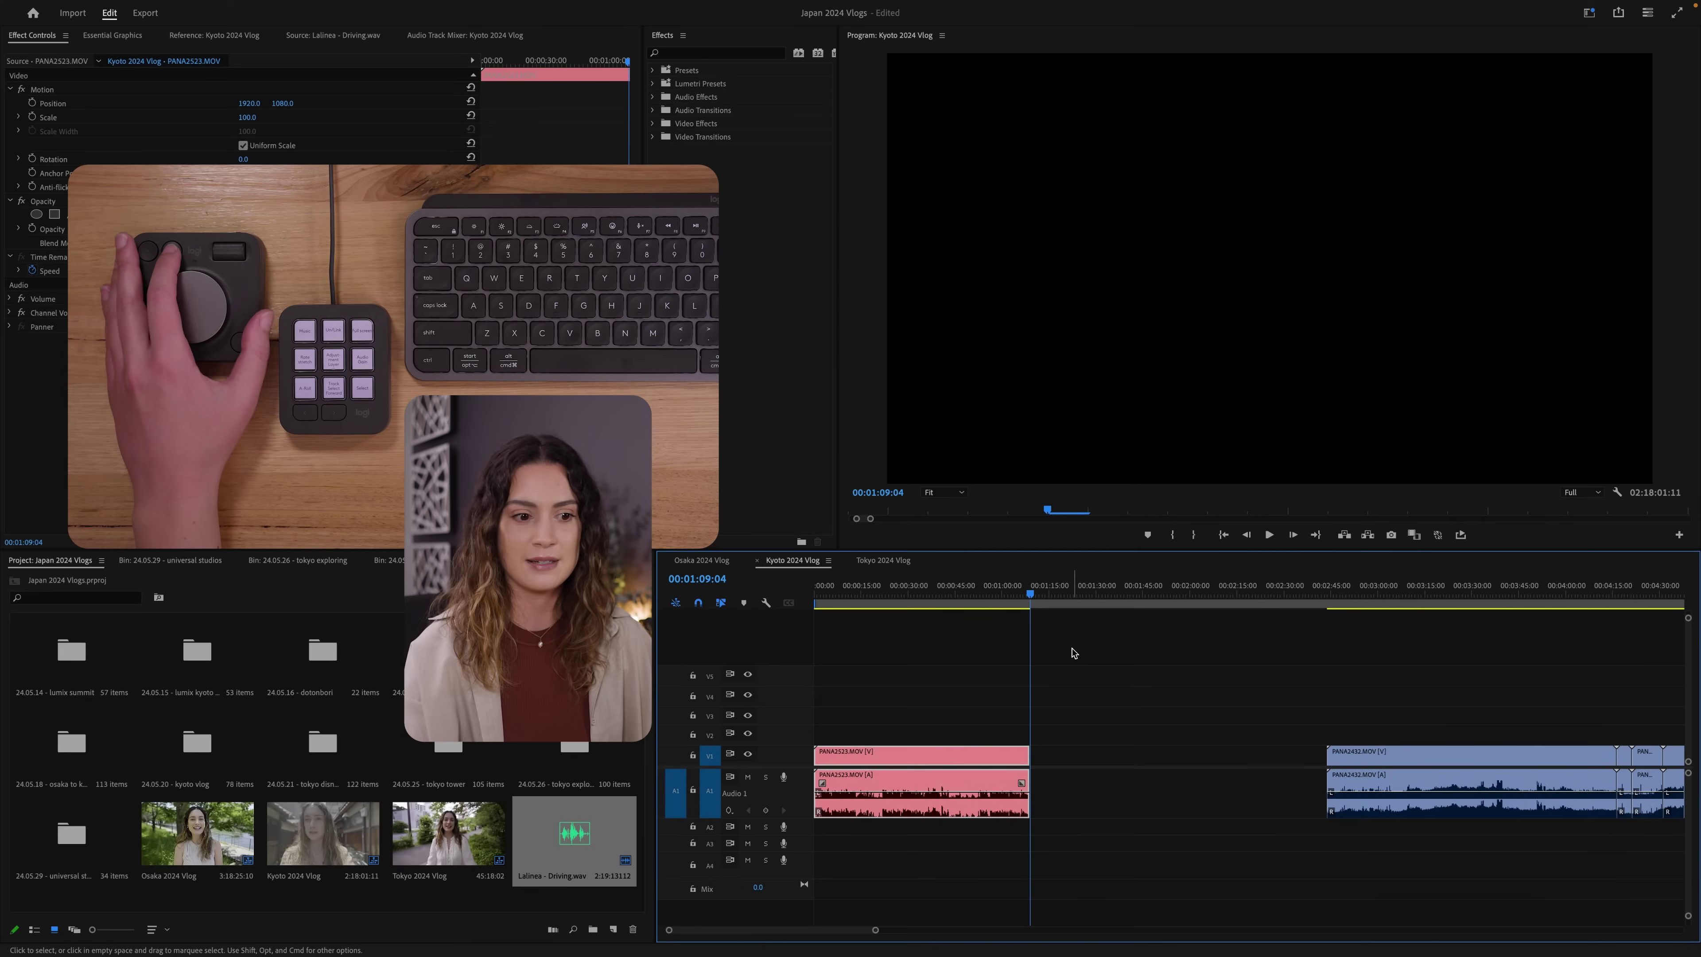
key("super+z")
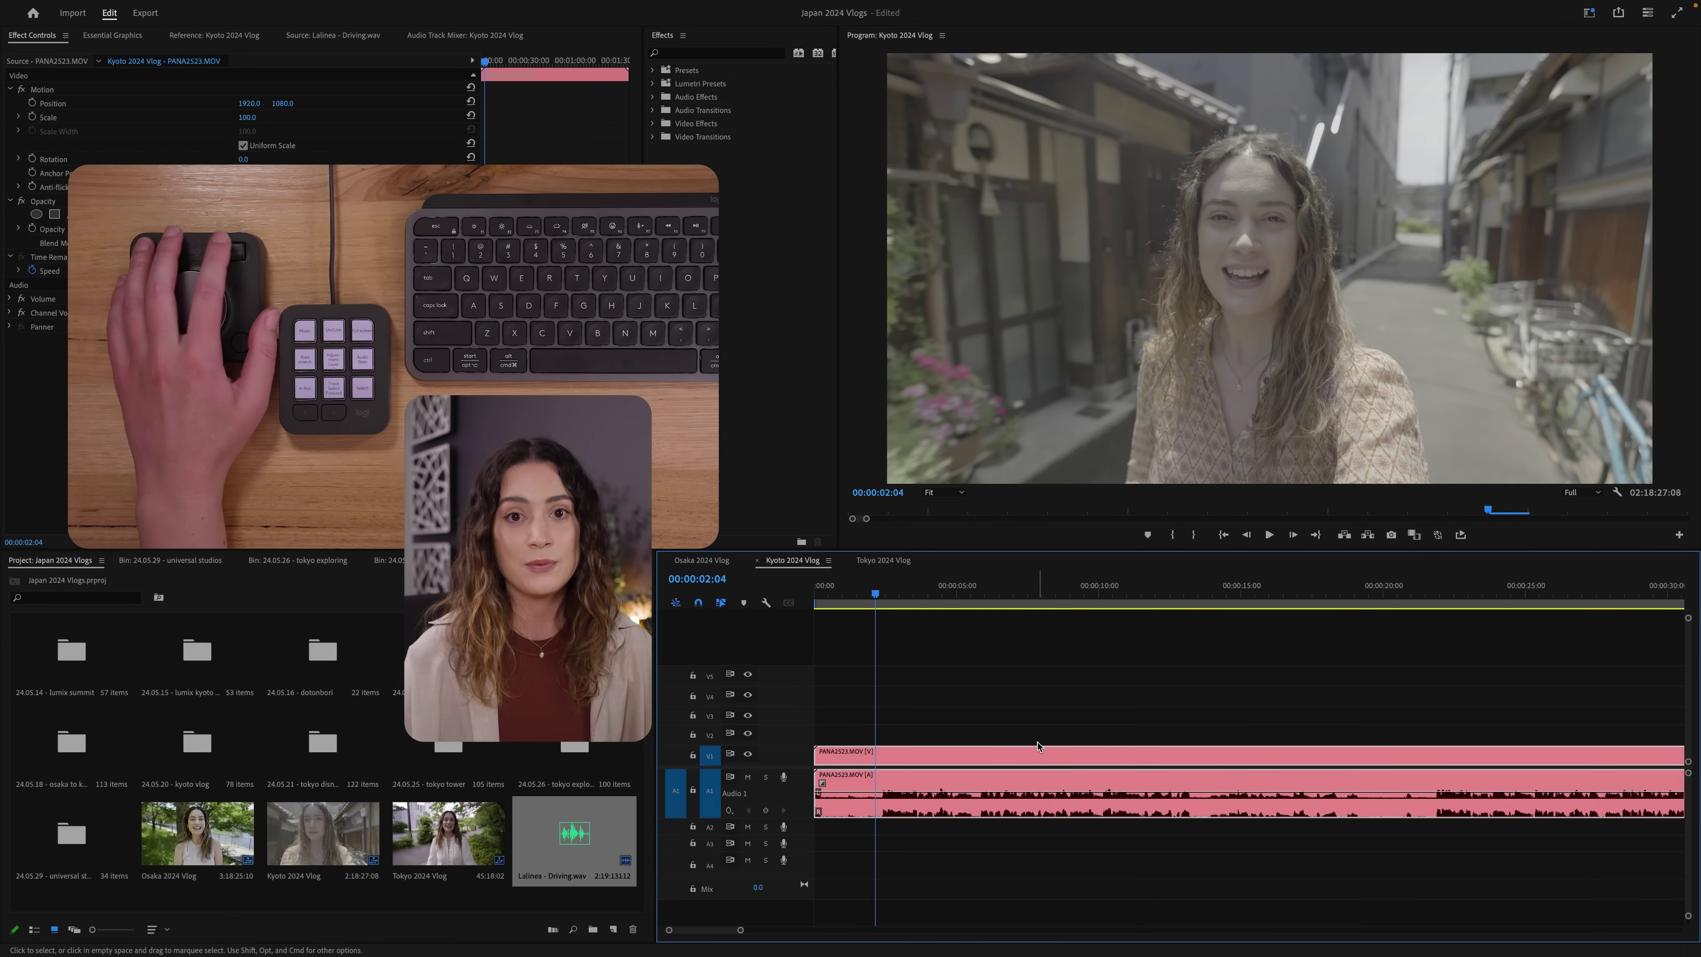
Step: Ripple trim the start of PANA2523.MOV to the beginning of the speech at 00:00:02:09
key("=")
key("=")
key("=")
key("Right")
key("Right")
key("Right")
key("Right")
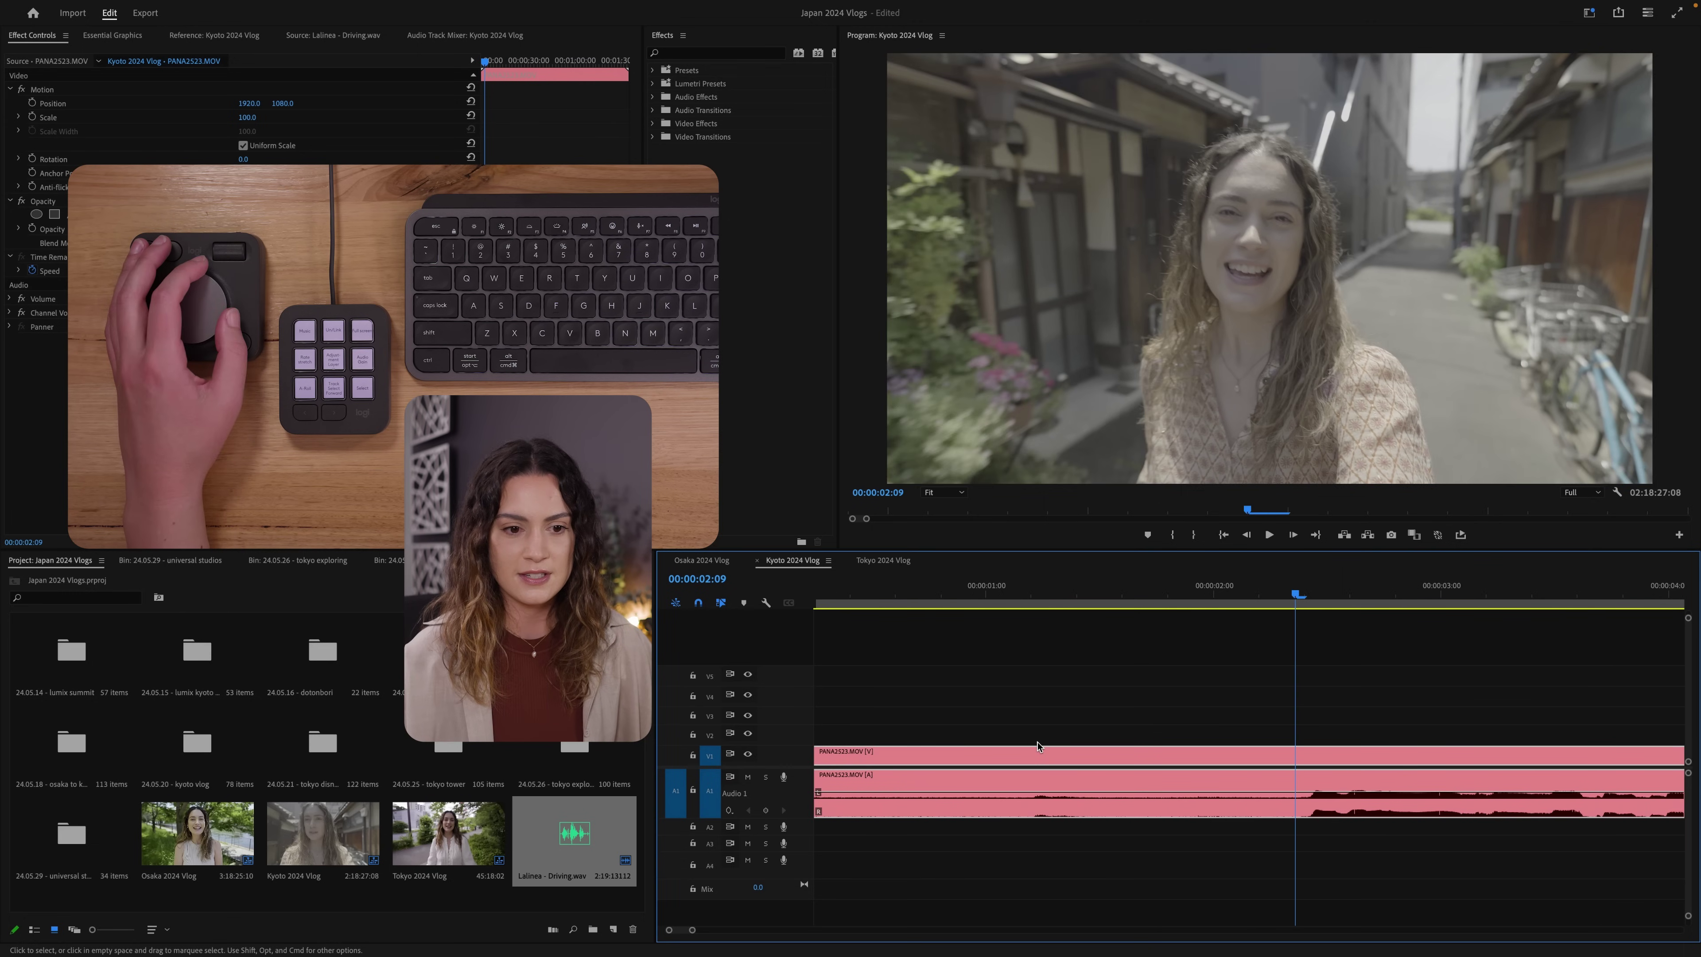
key("q")
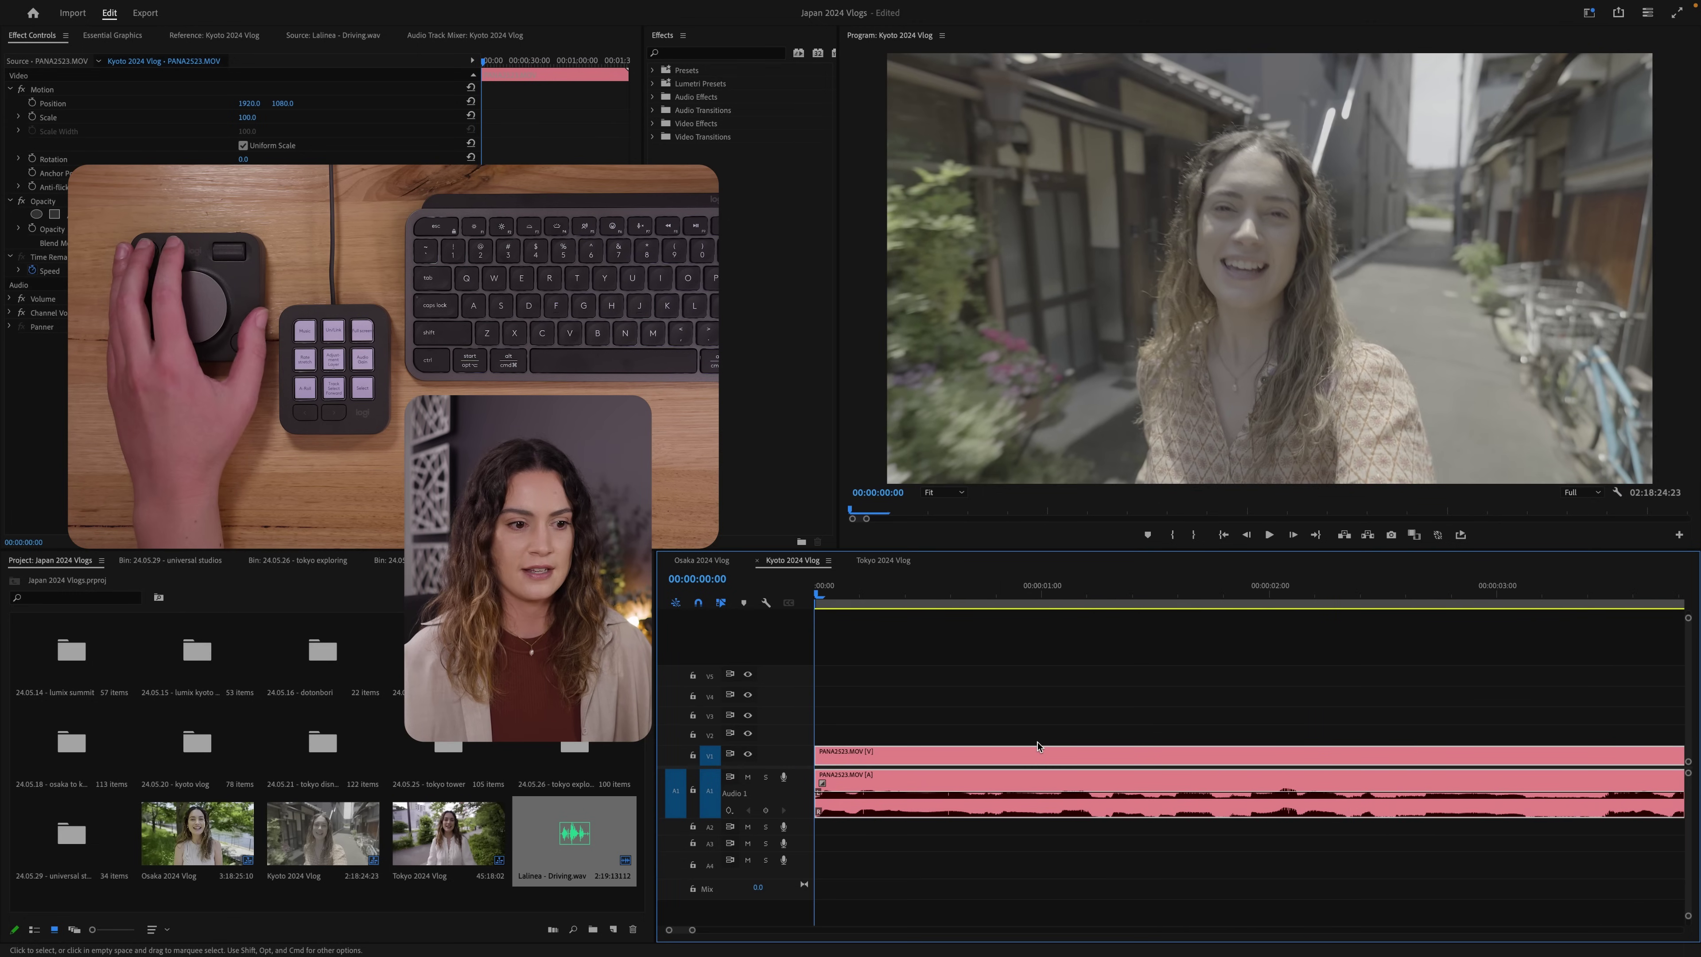
Step: Play the trimmed opening, split the first clip at about 00:00:03:05 and remove a few frames there, closing the gap
key("space")
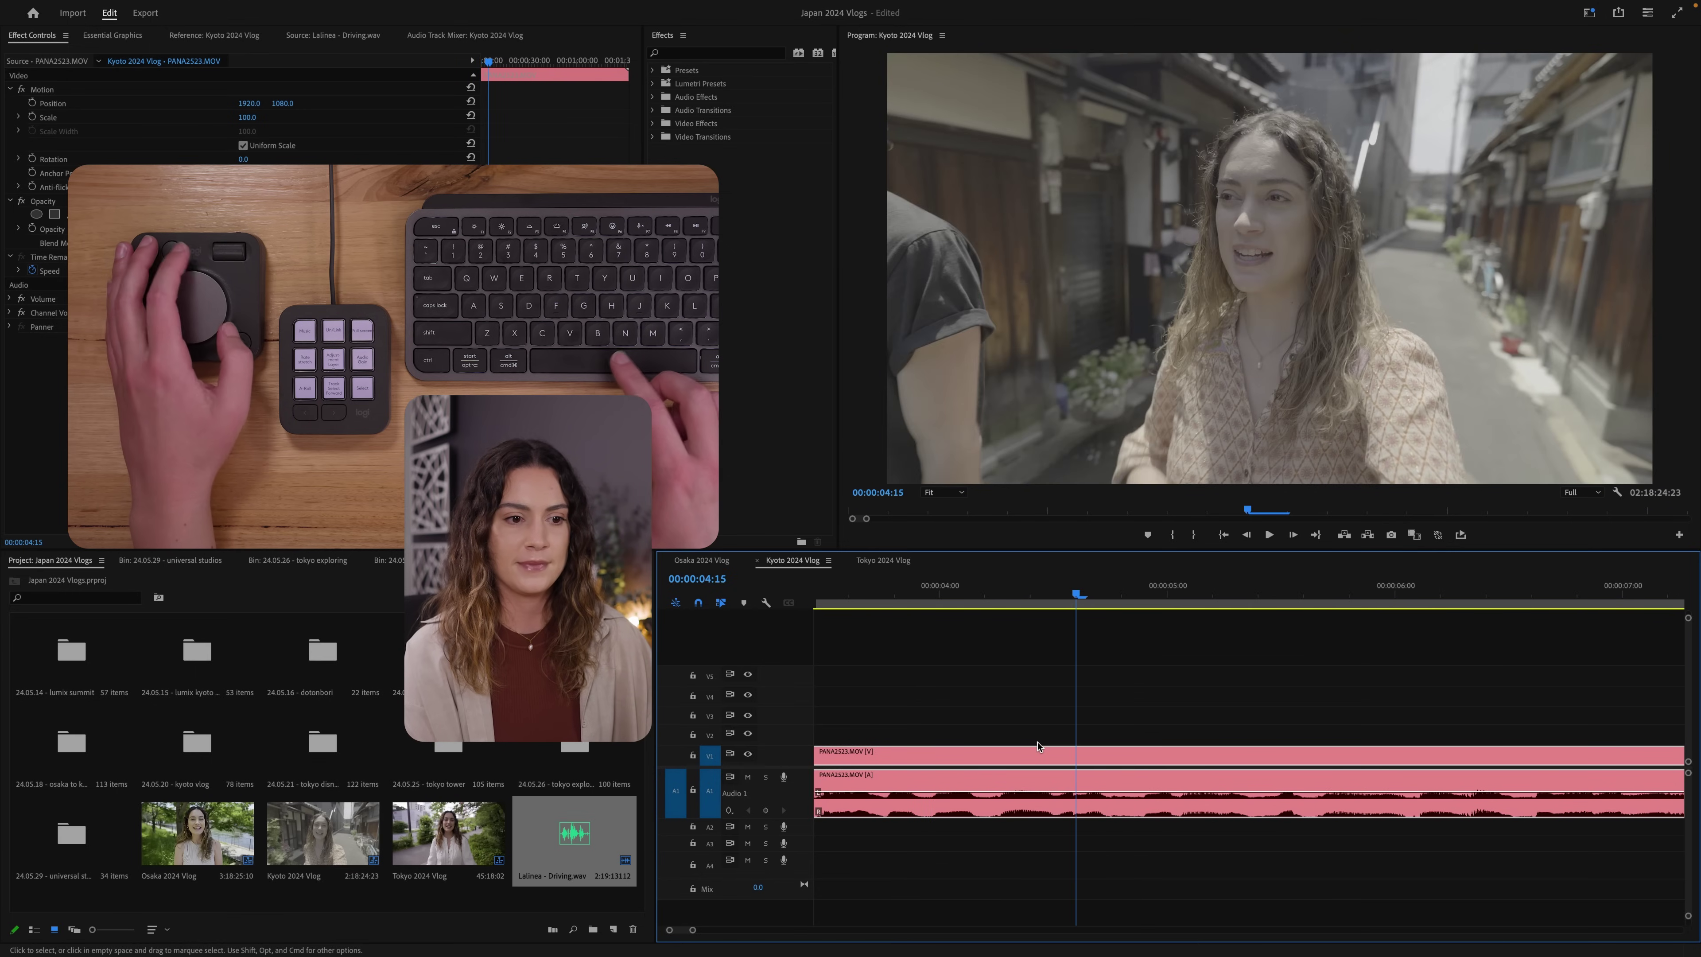
key("space")
key("Left")
key("Left")
key("Left")
key("Left")
key("Left")
key("Left")
key("Left")
key("Left")
key("Left")
key("Left")
key("Left")
key("Left")
key("Left")
key("Left")
key("Left")
key("Left")
key("Left")
key("Left")
key("Left")
key("Left")
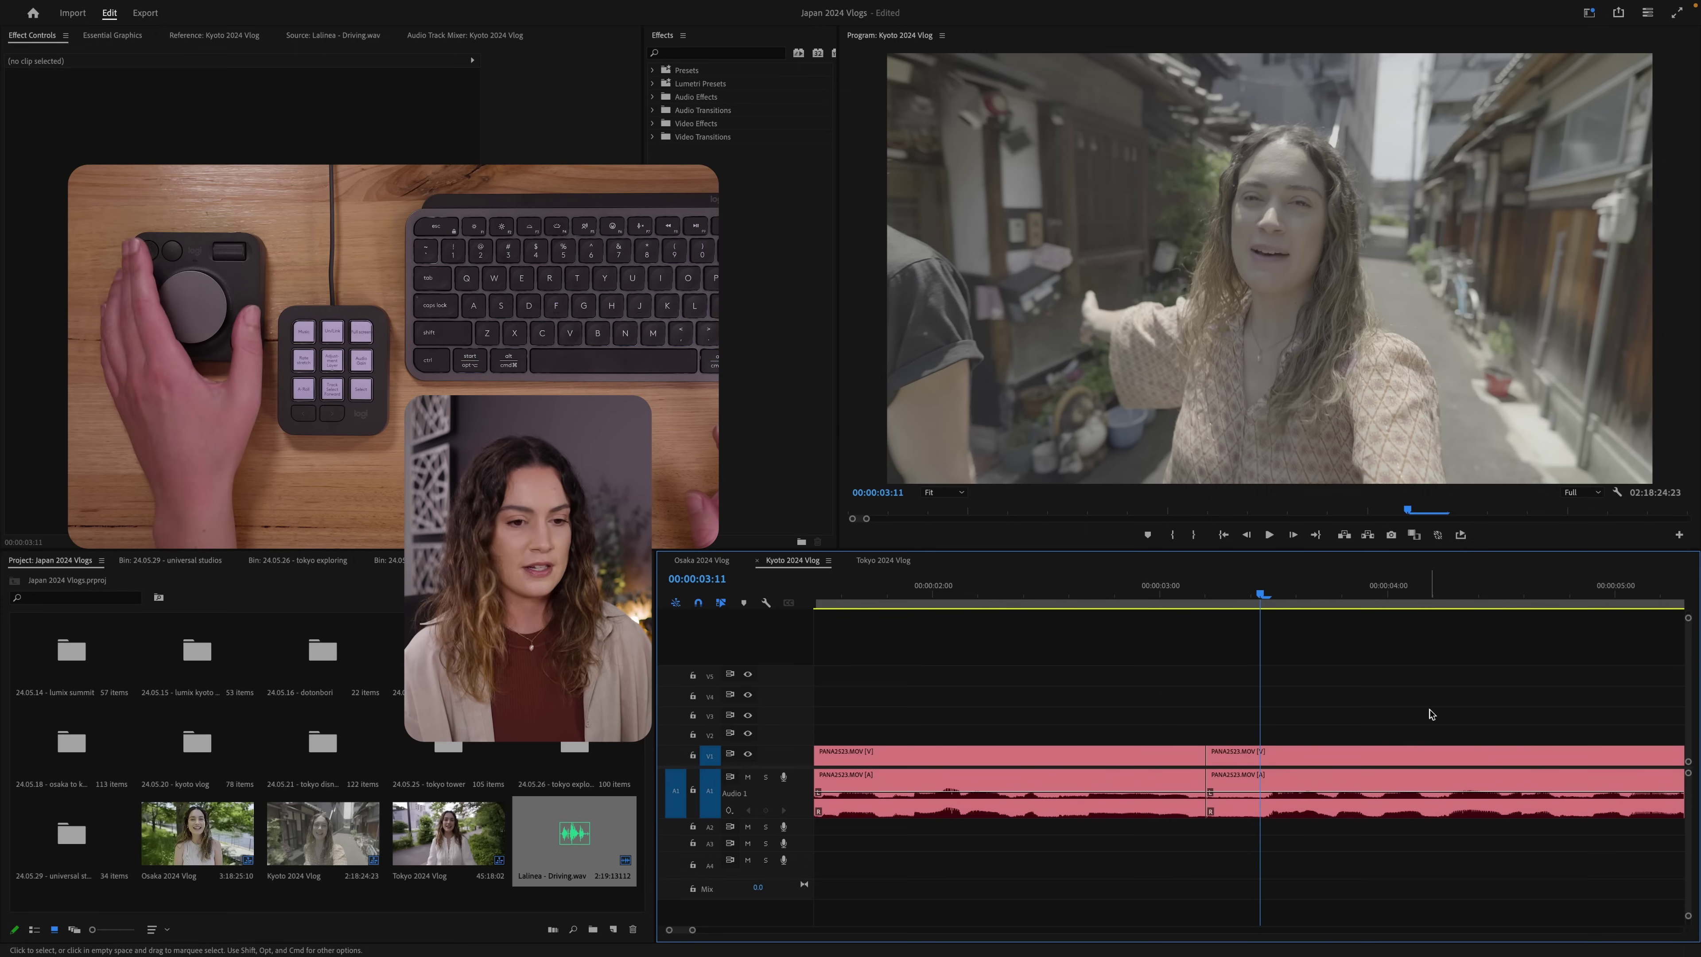
key("Up")
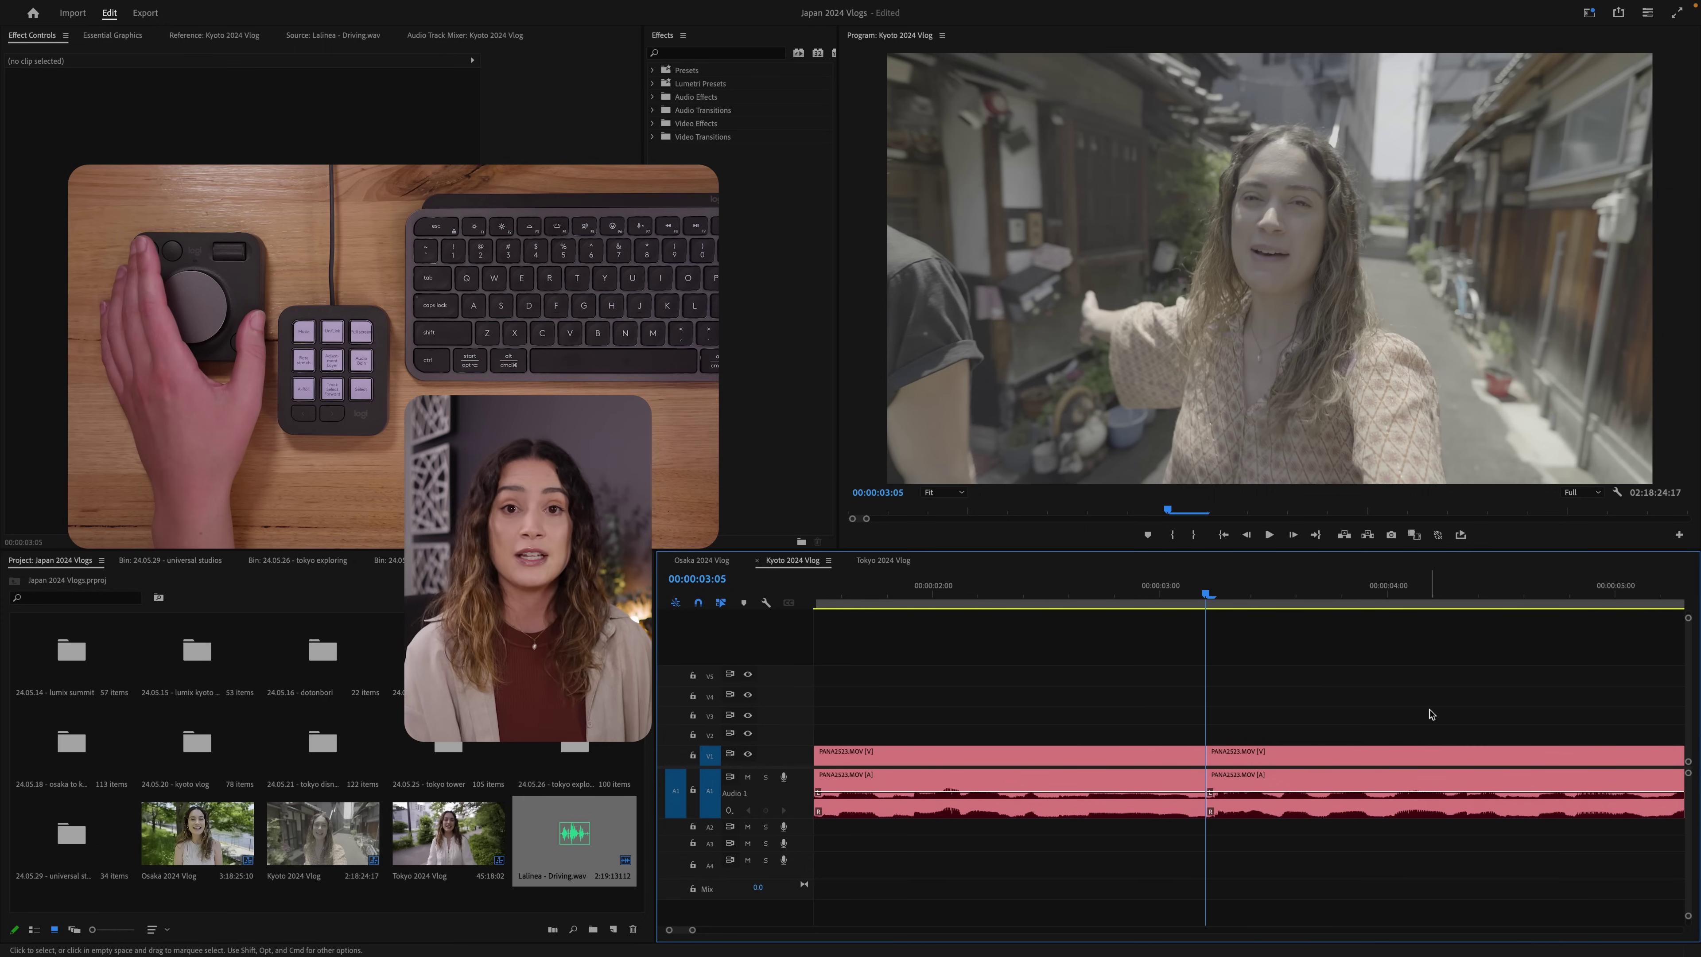
Step: Select every clip in the sequence with Track Select Forward and shift them all forward in time by about 18 seconds
key("a")
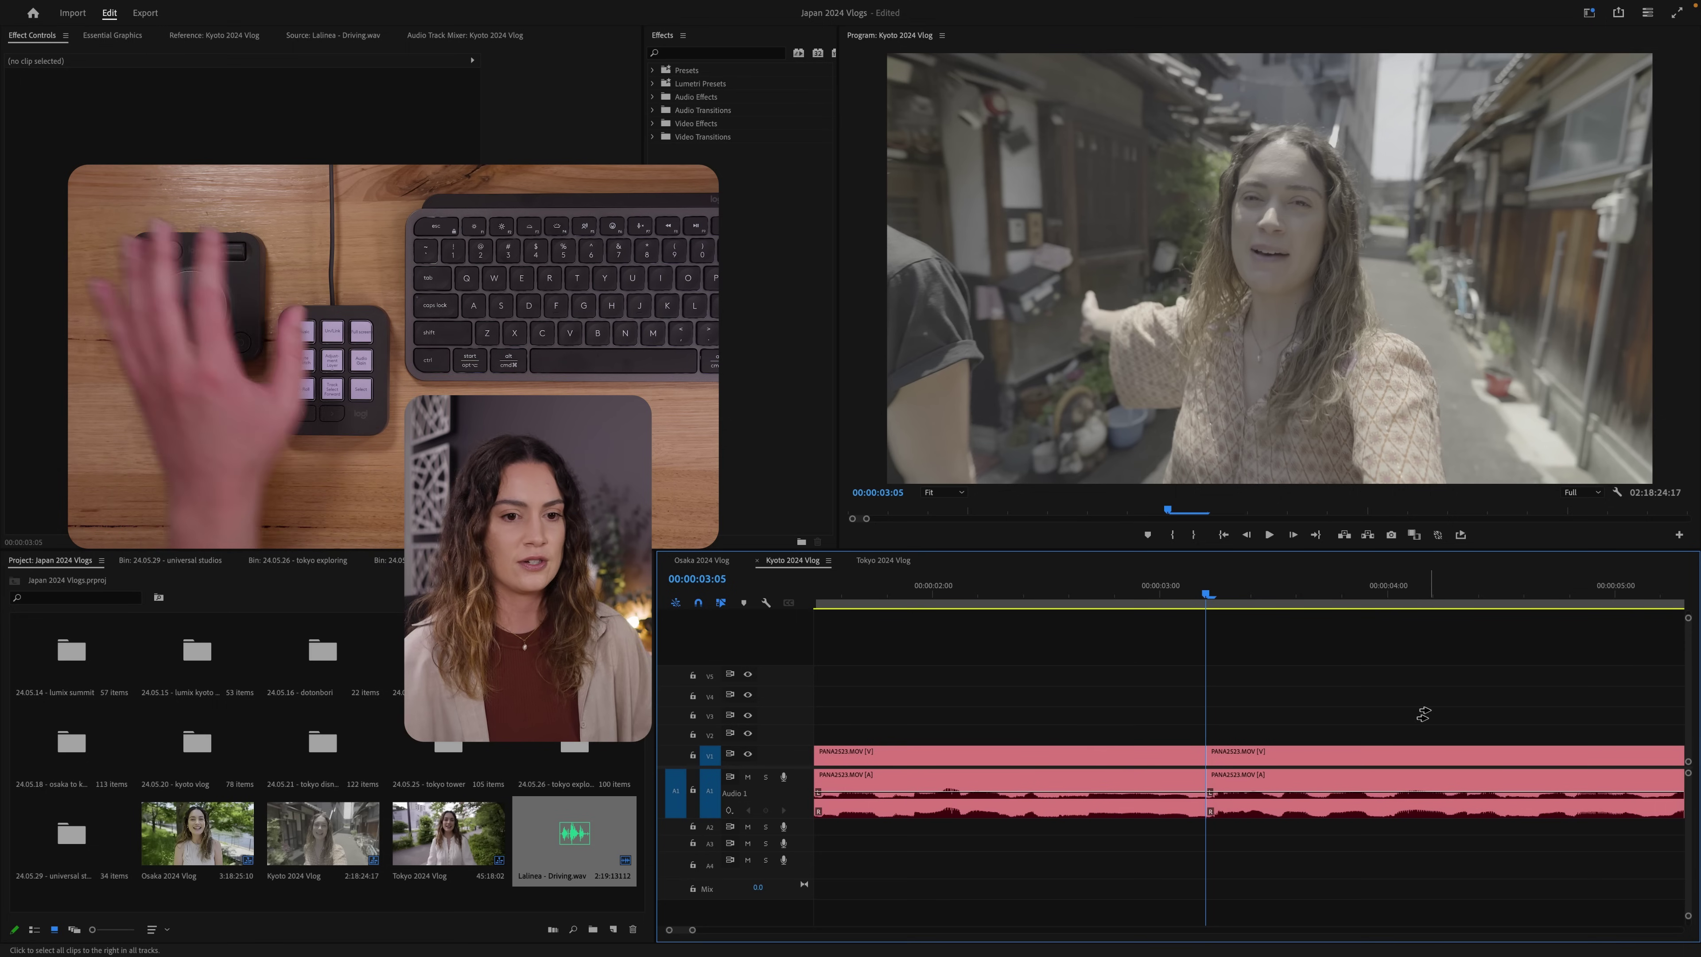
key("minus")
key("minus")
key("minus")
key("minus")
key("minus")
key("minus")
key("minus")
key("minus")
key("minus")
key("minus")
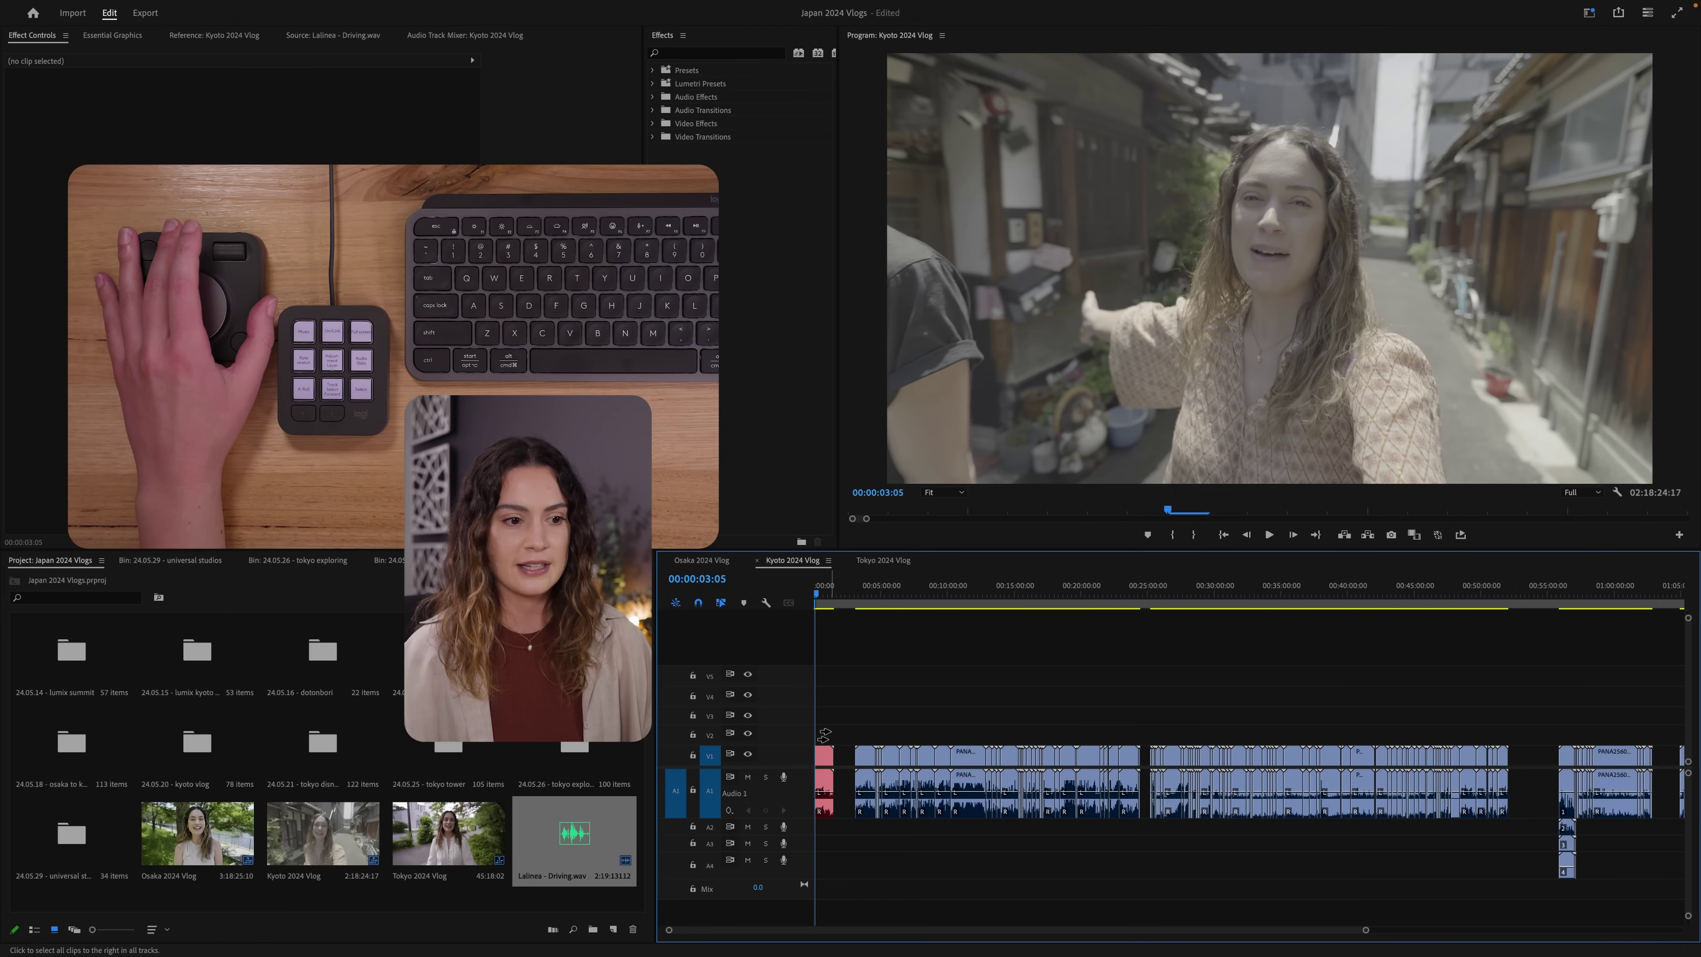
left_click(824, 735)
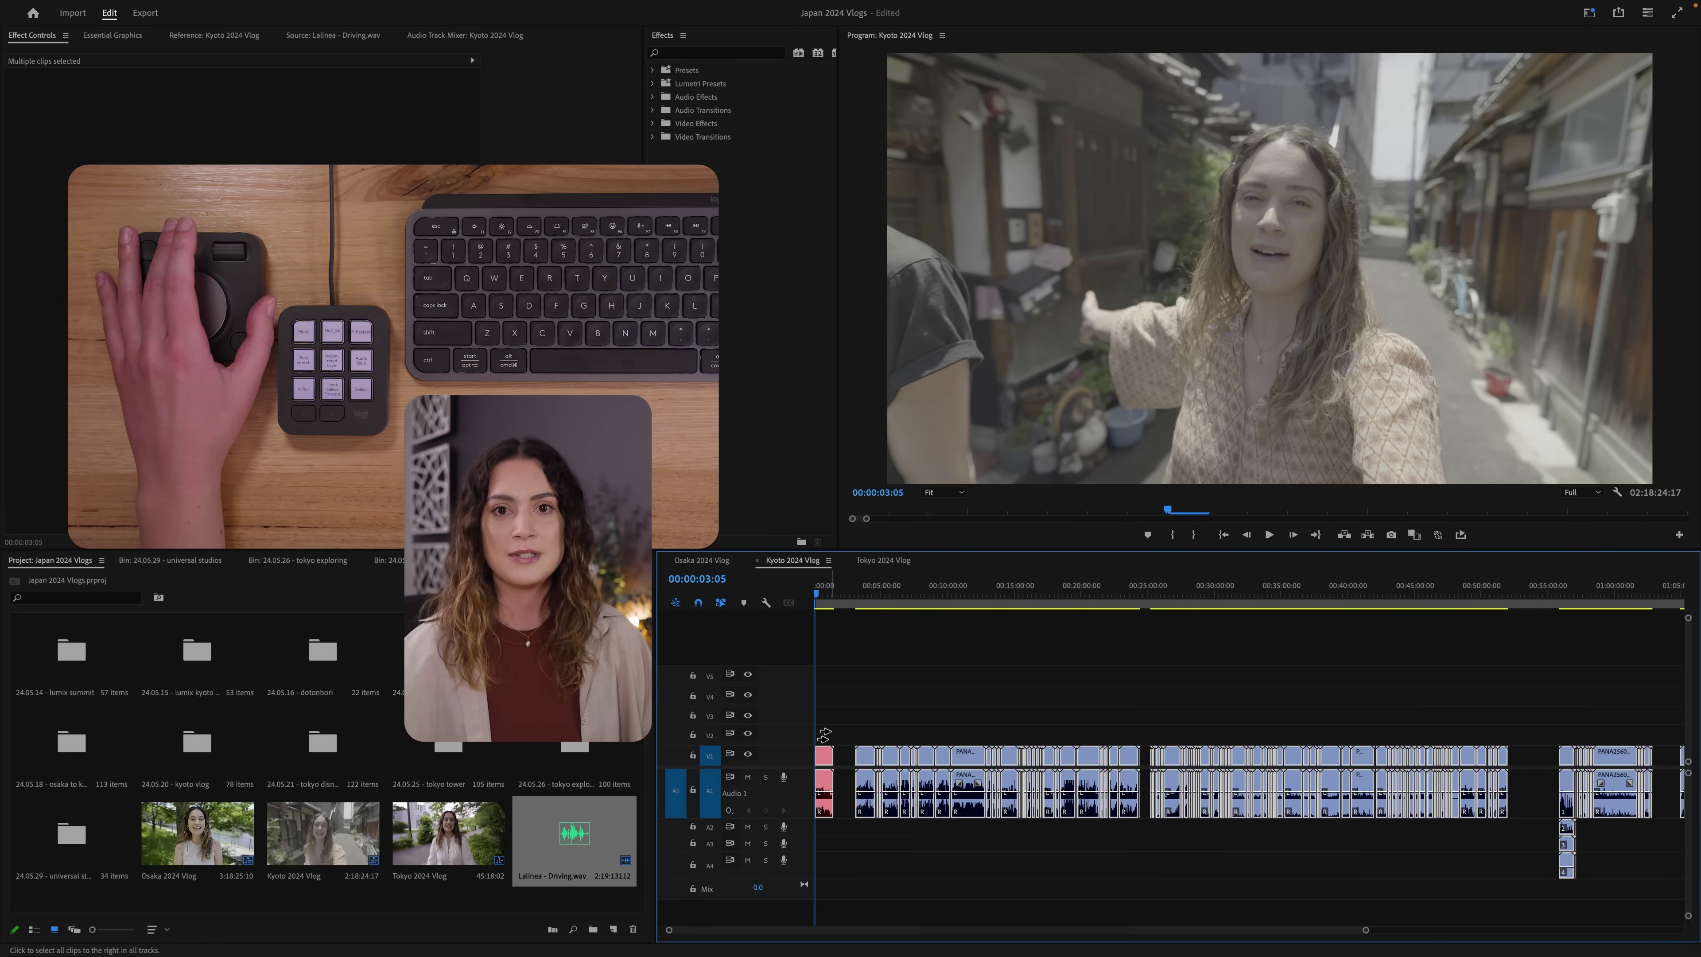
left_click(965, 735)
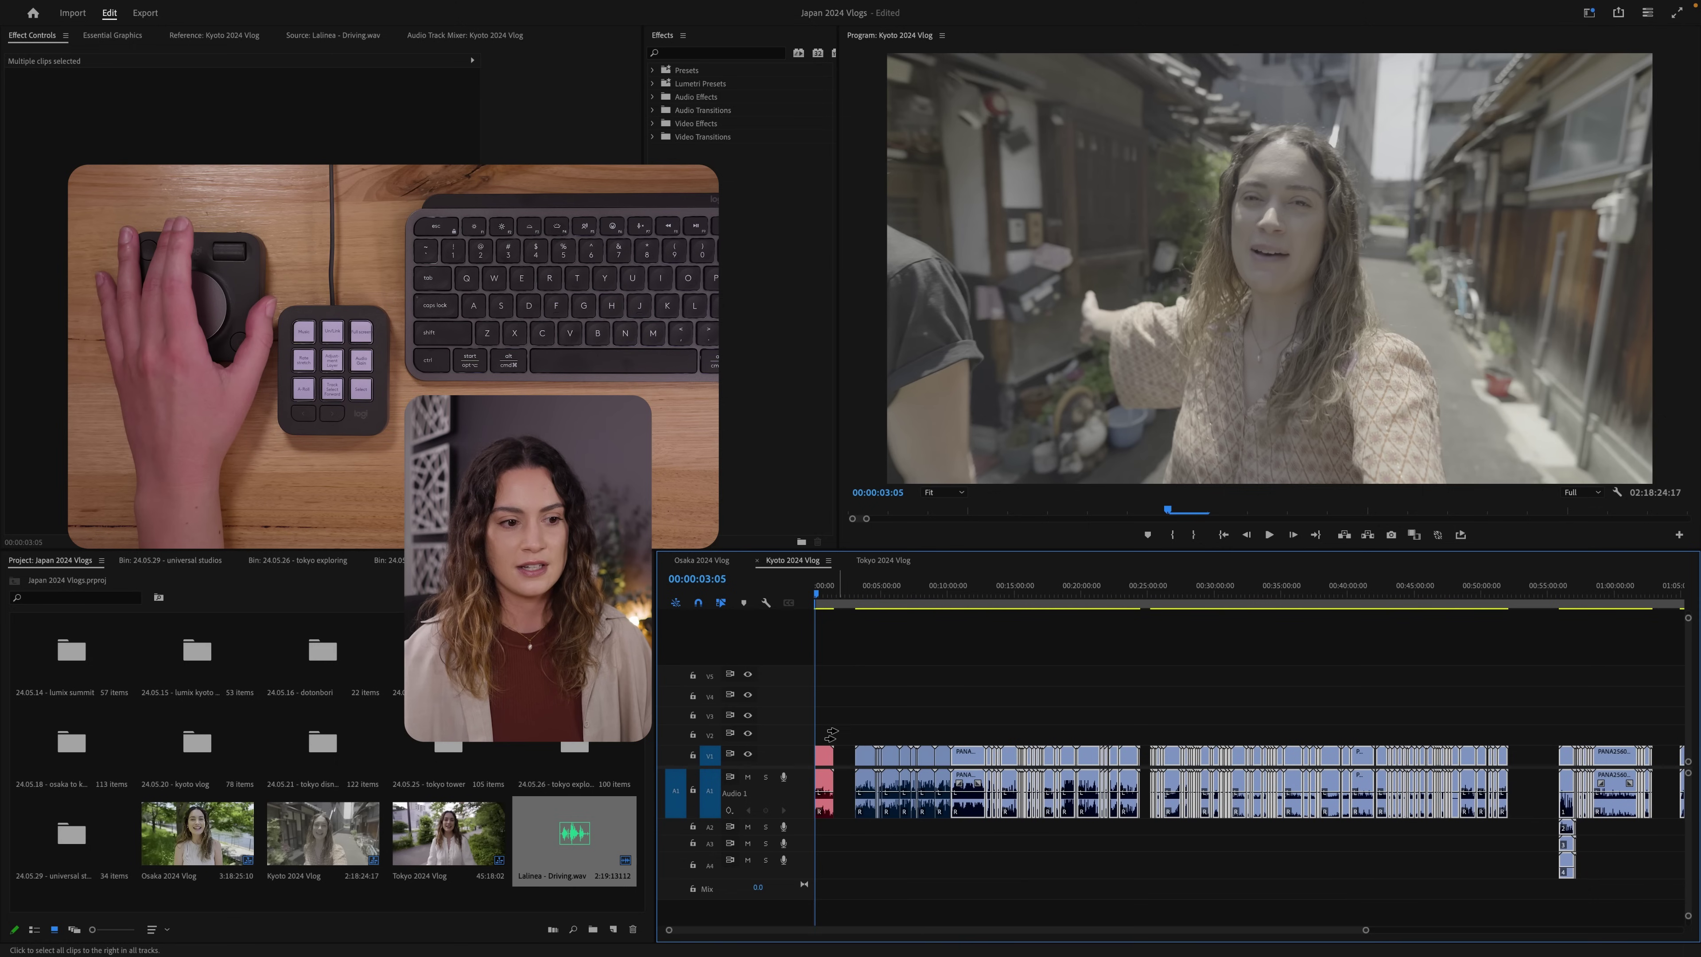
key("v")
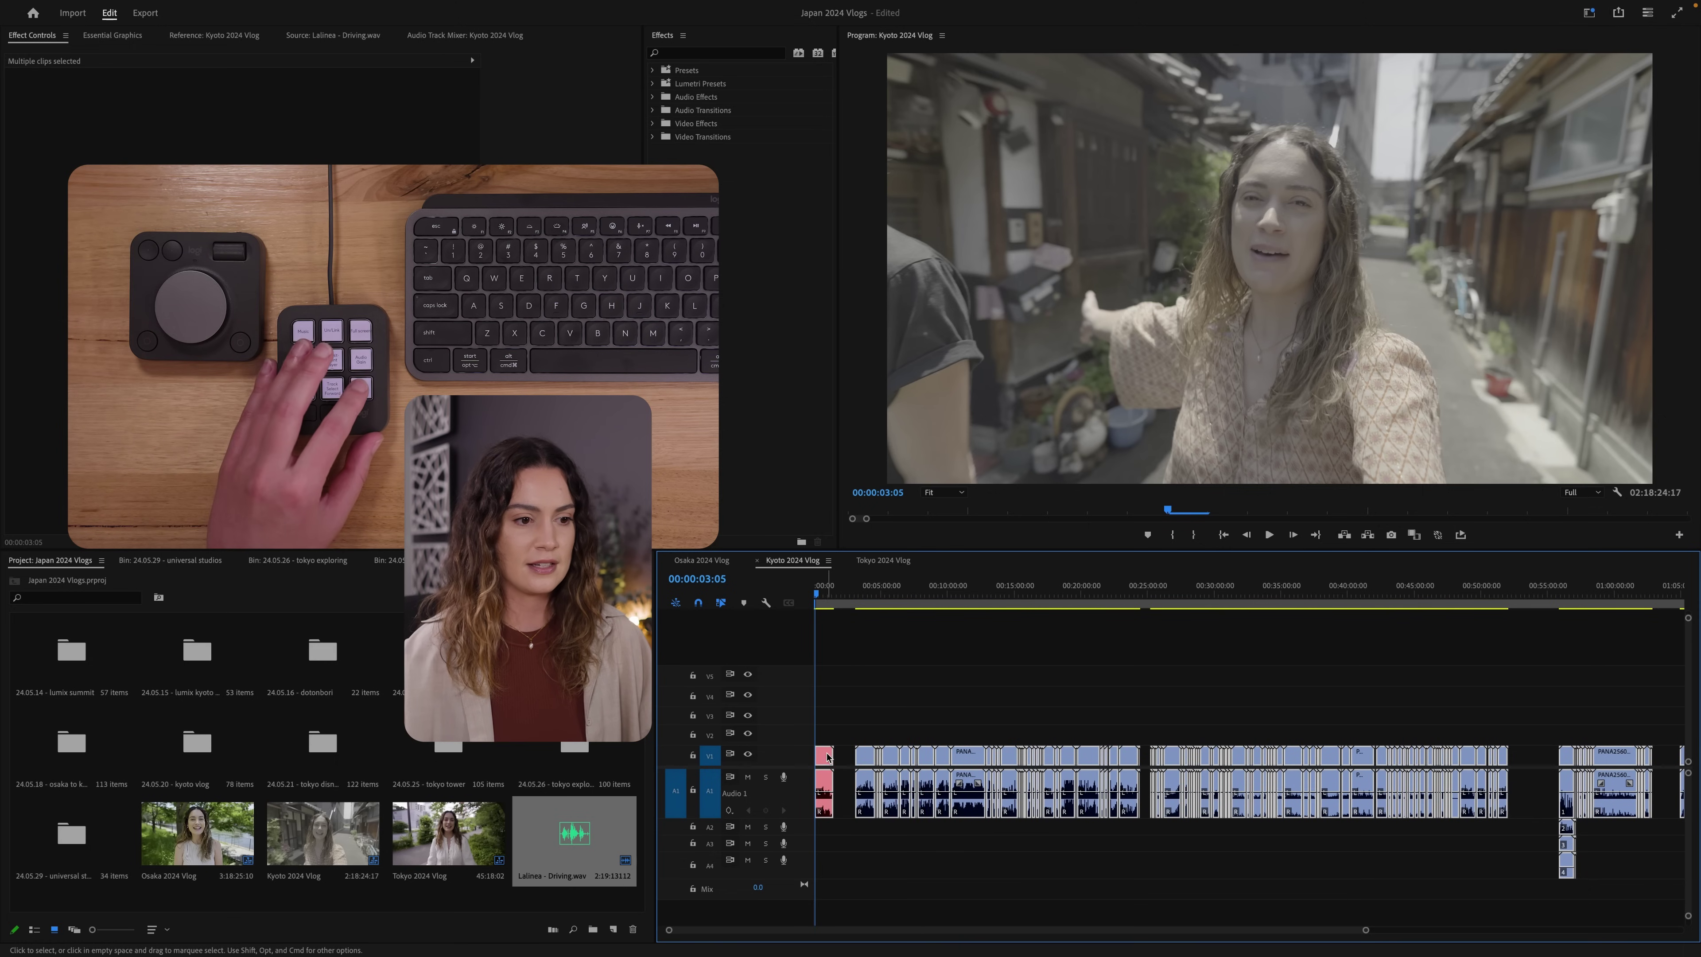
left_click_drag(826, 756, 830, 756)
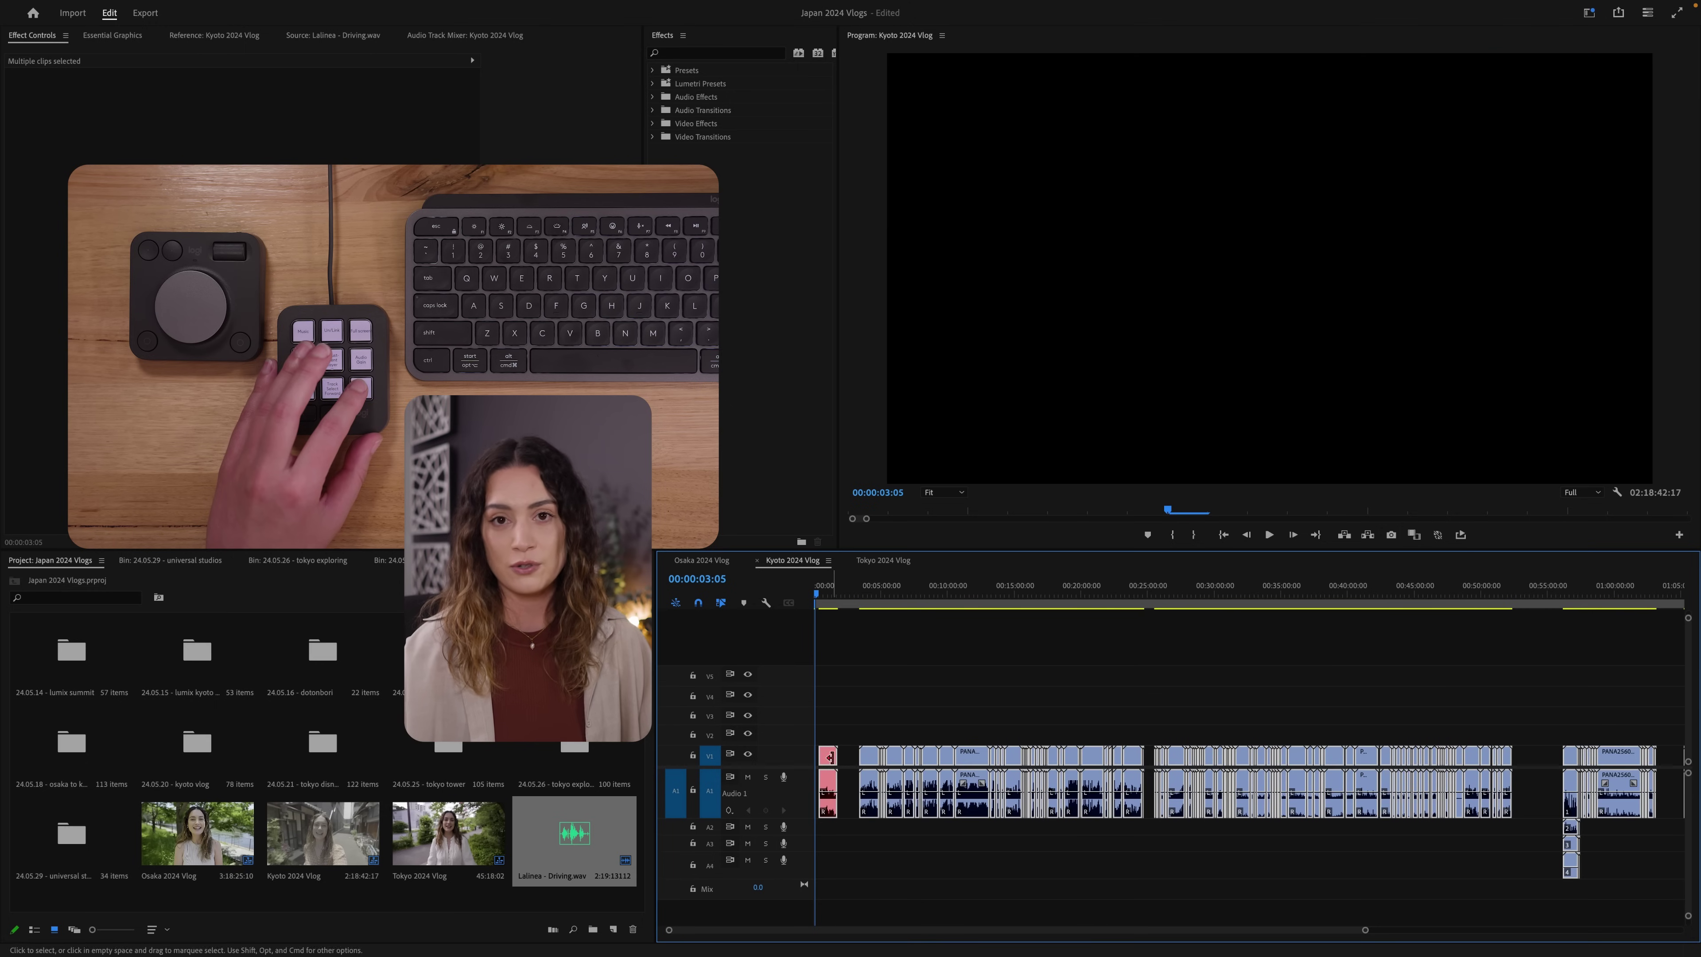
key("Left")
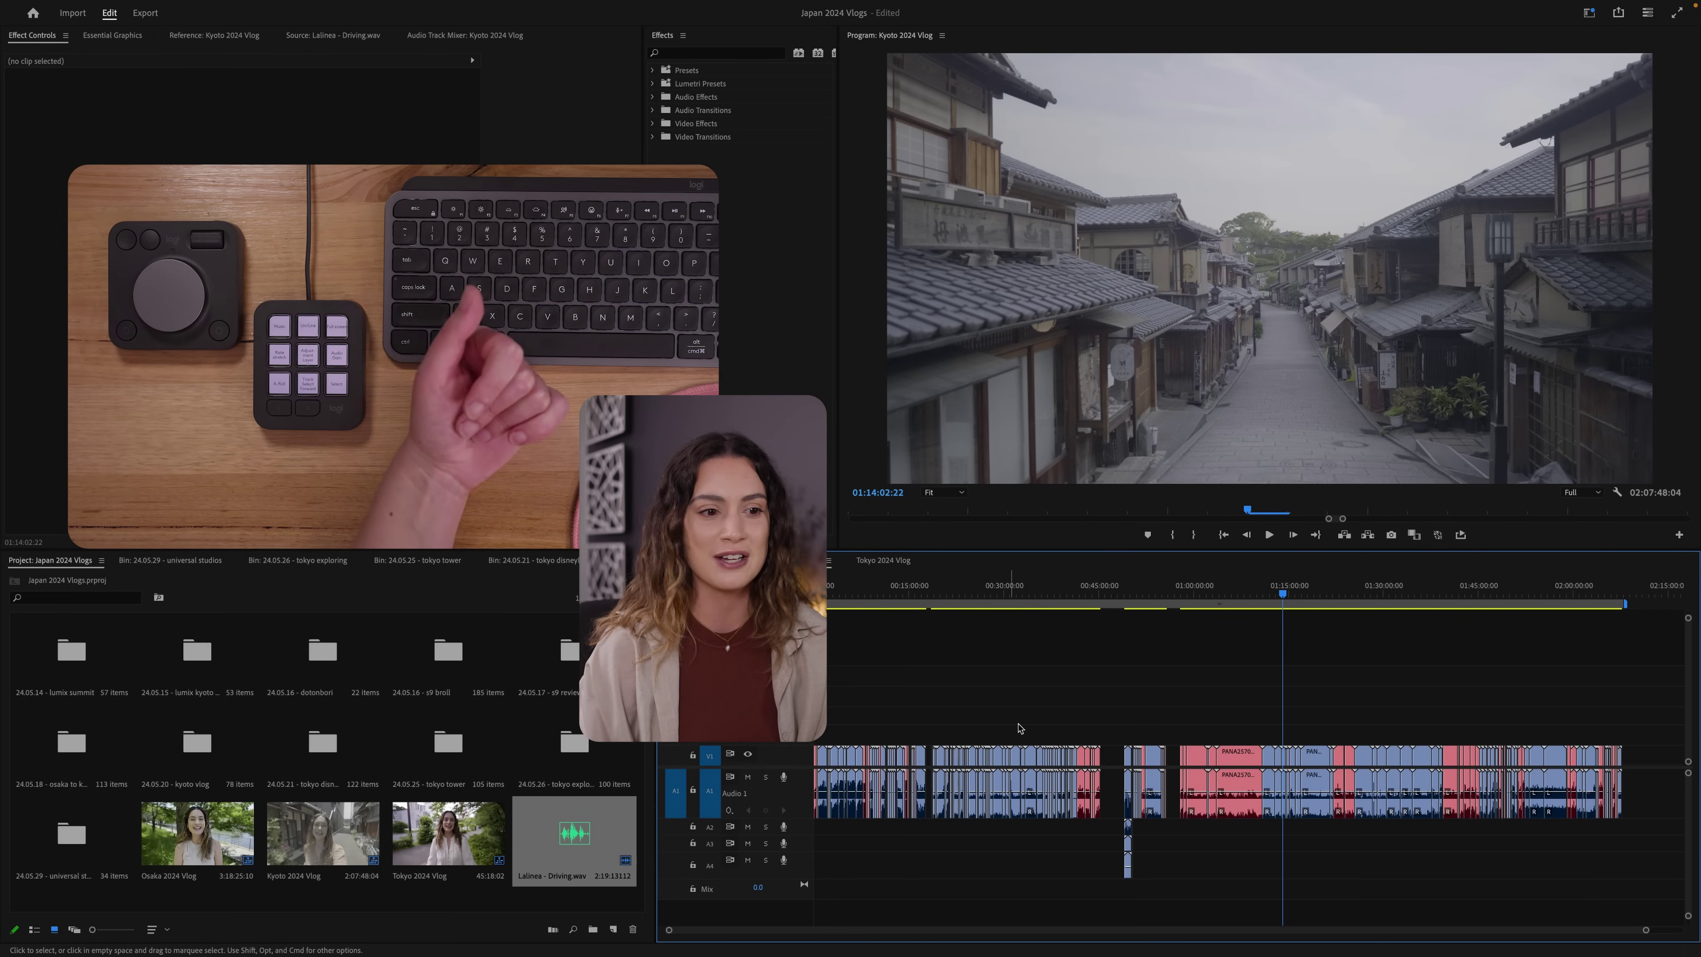
Step: Place the playhead at 00:23:19:01 and add a new audio track above the existing clip audio
left_click(962, 603)
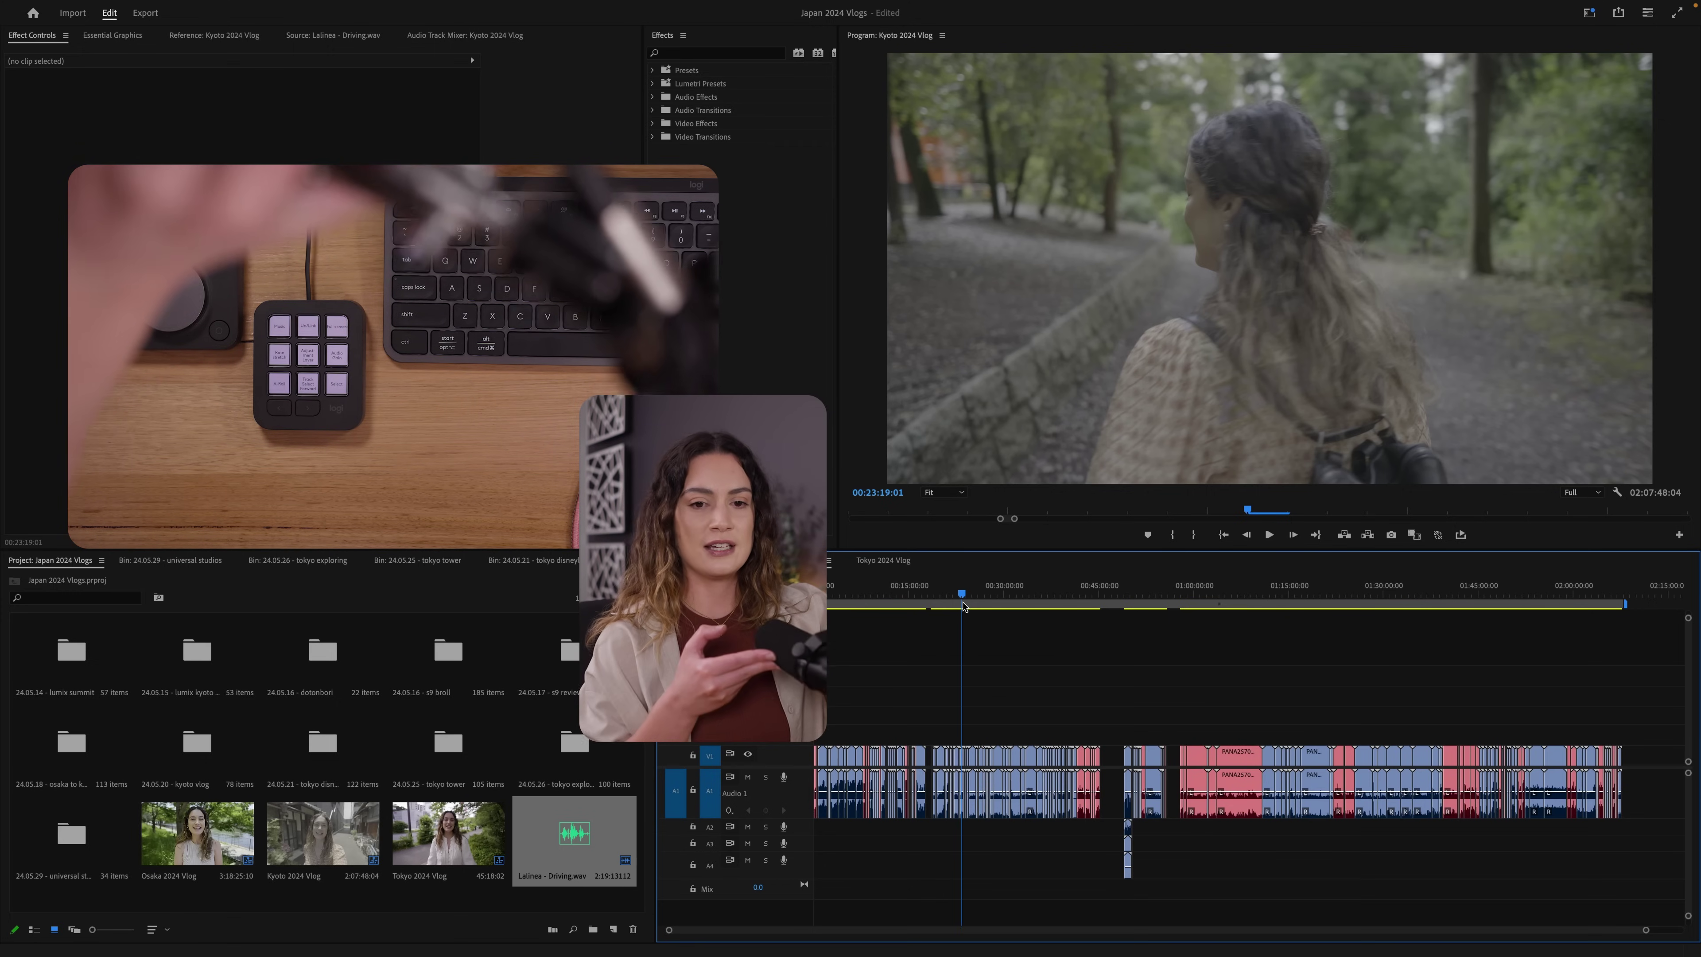
right_click(734, 894)
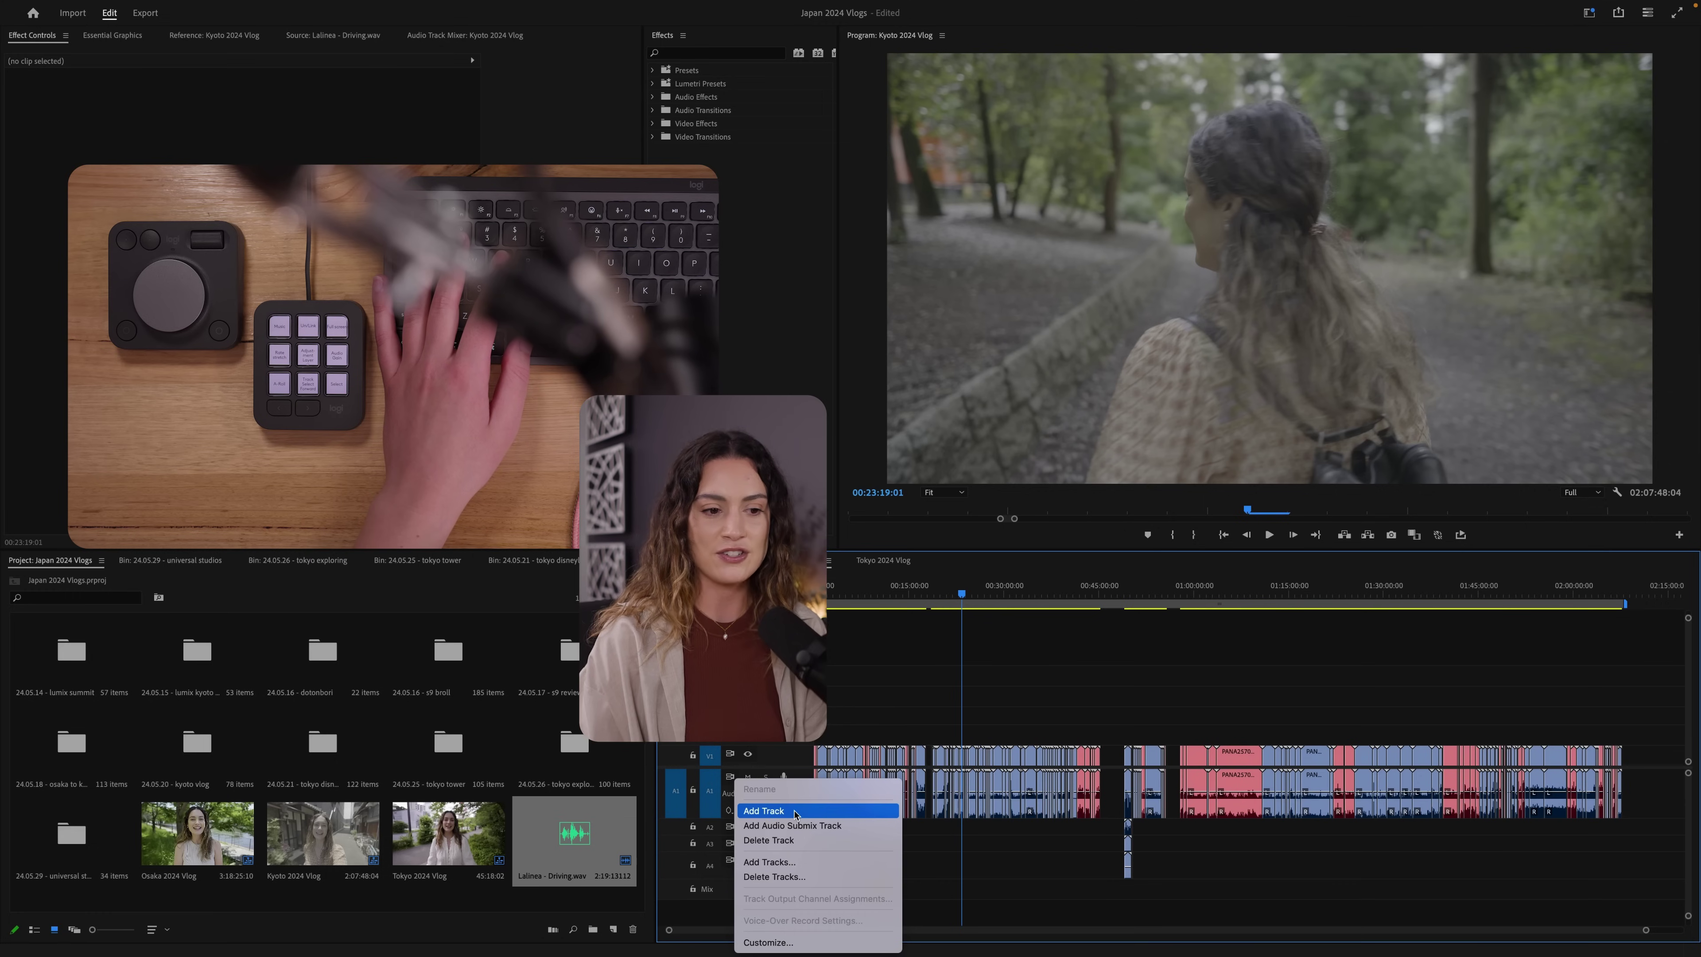
left_click(795, 812)
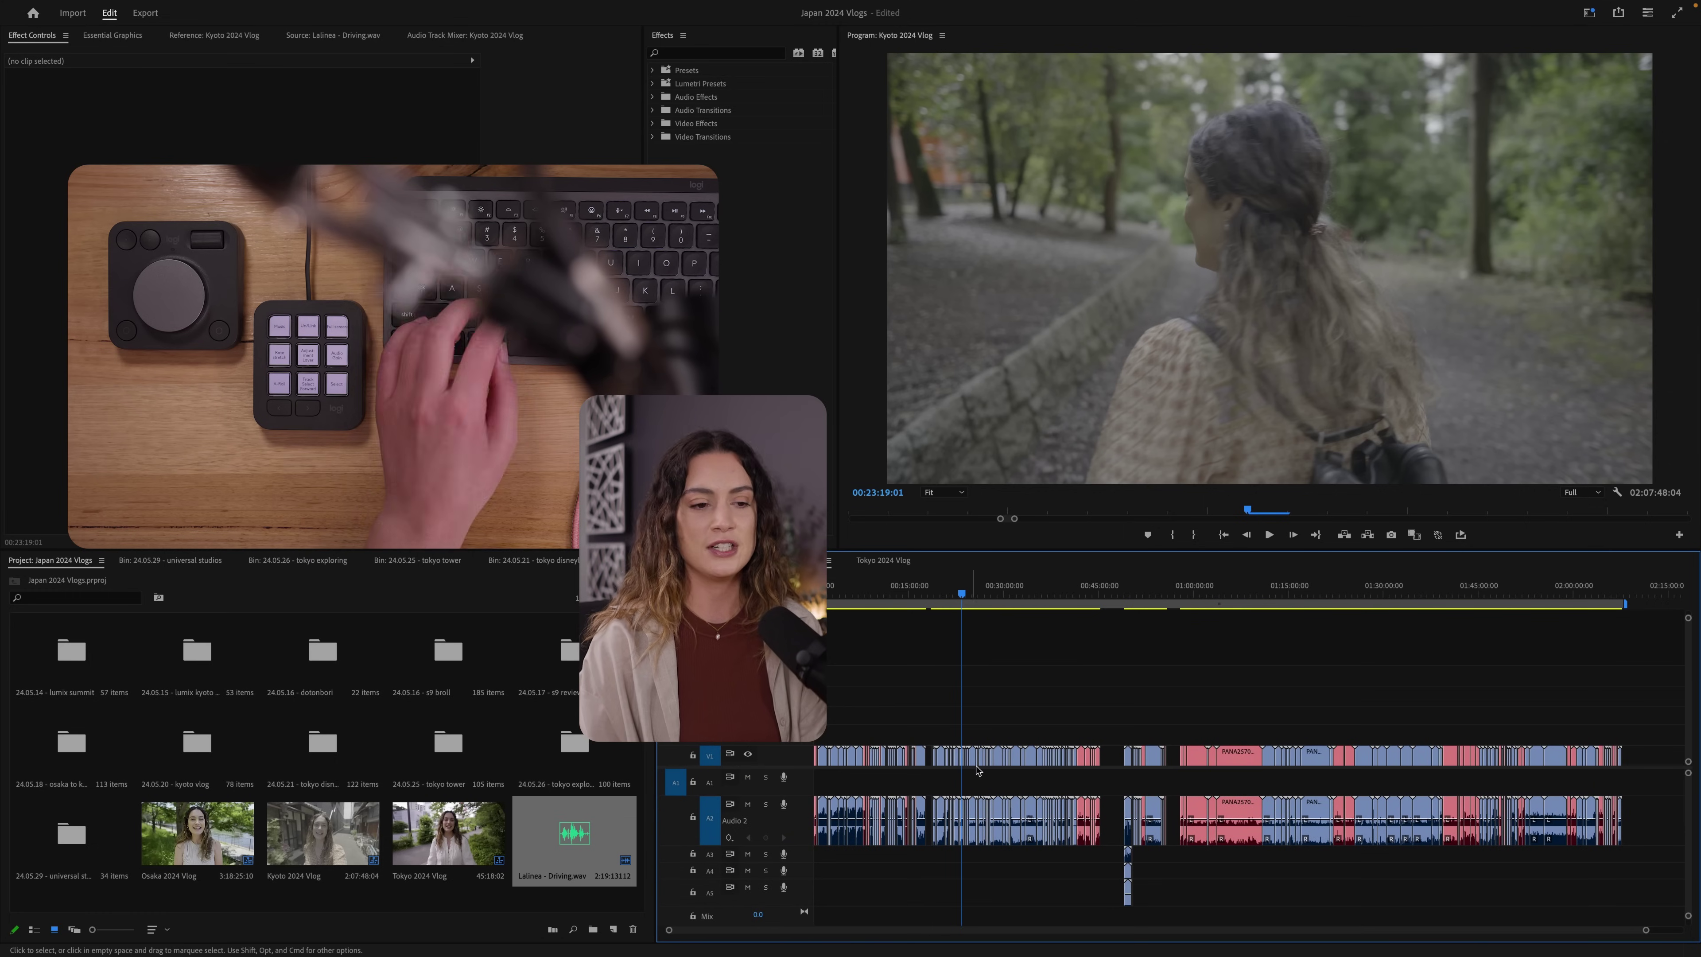
Step: Record a voice-over on the new A1 track over the footage near 00:19:20, stopping at 00:19:35:24
scroll(976, 771, "up", 5)
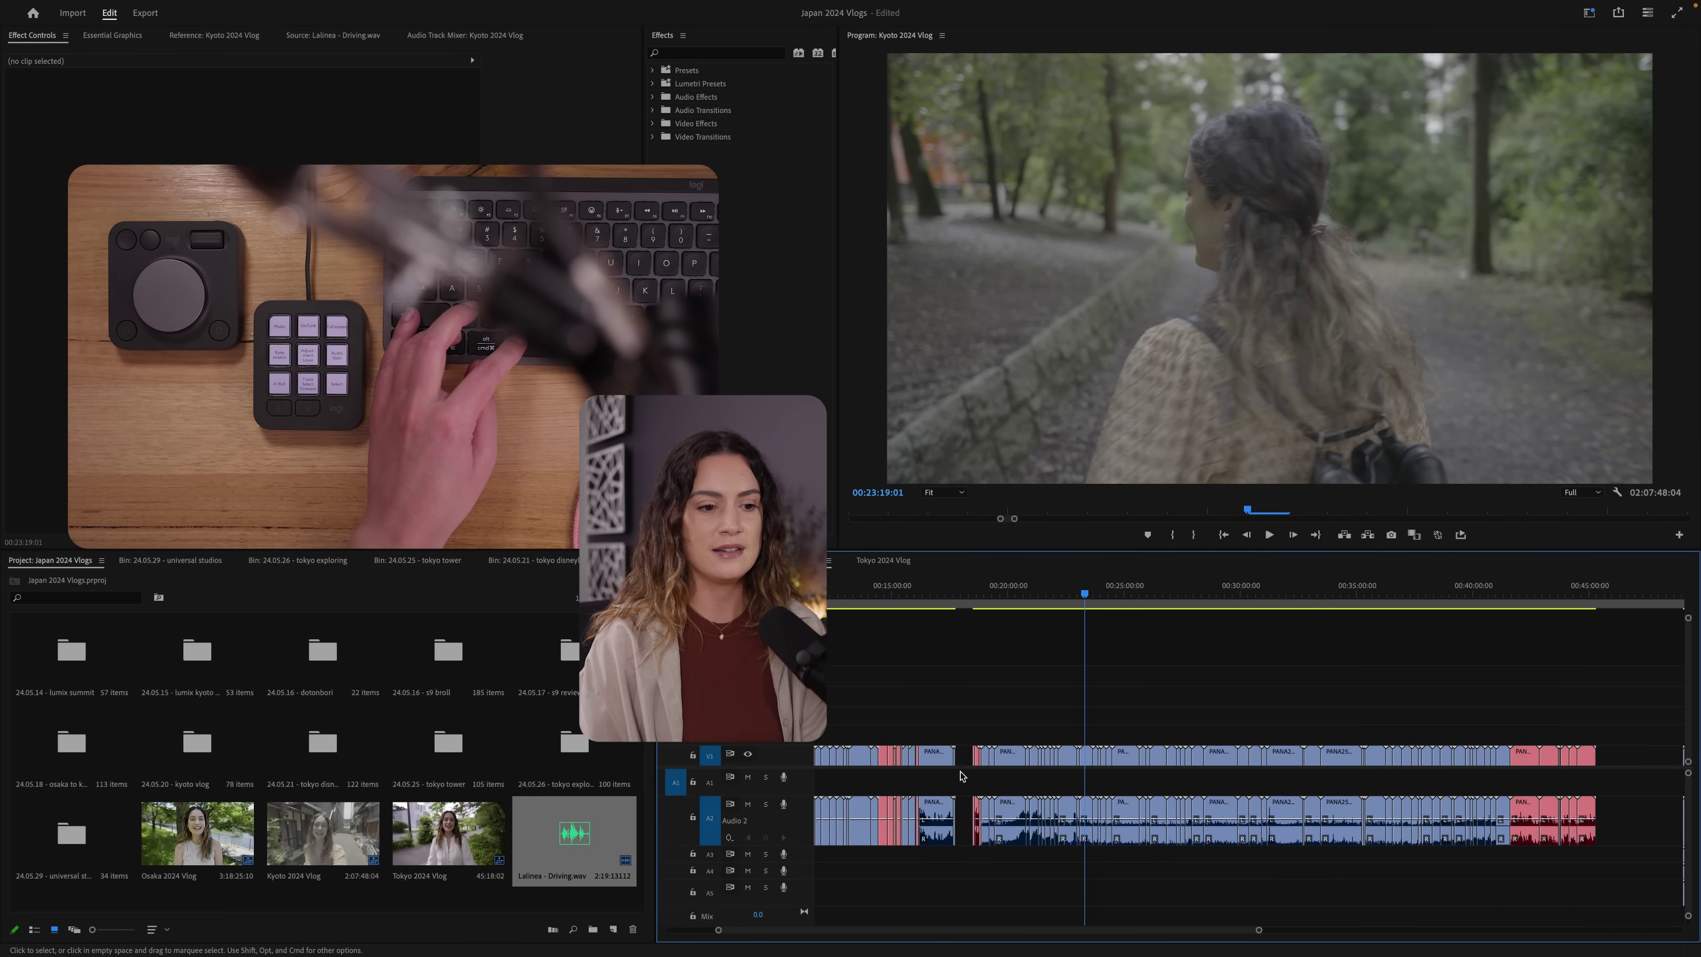
scroll(962, 776, "up", 2)
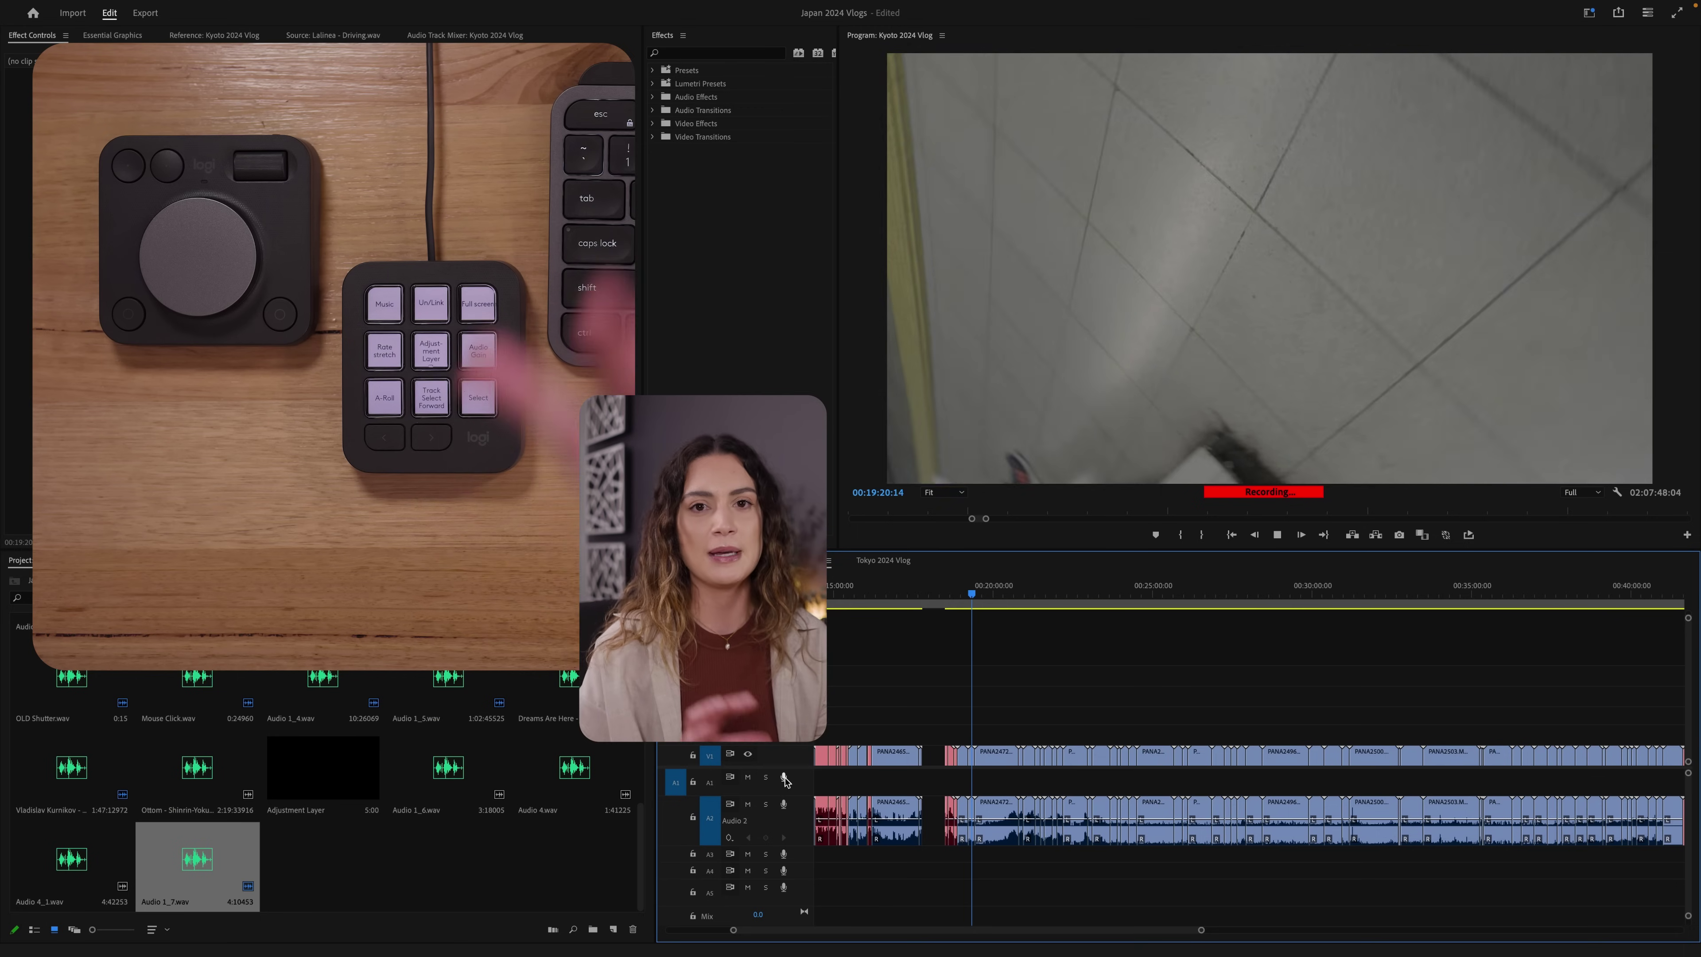
key("space")
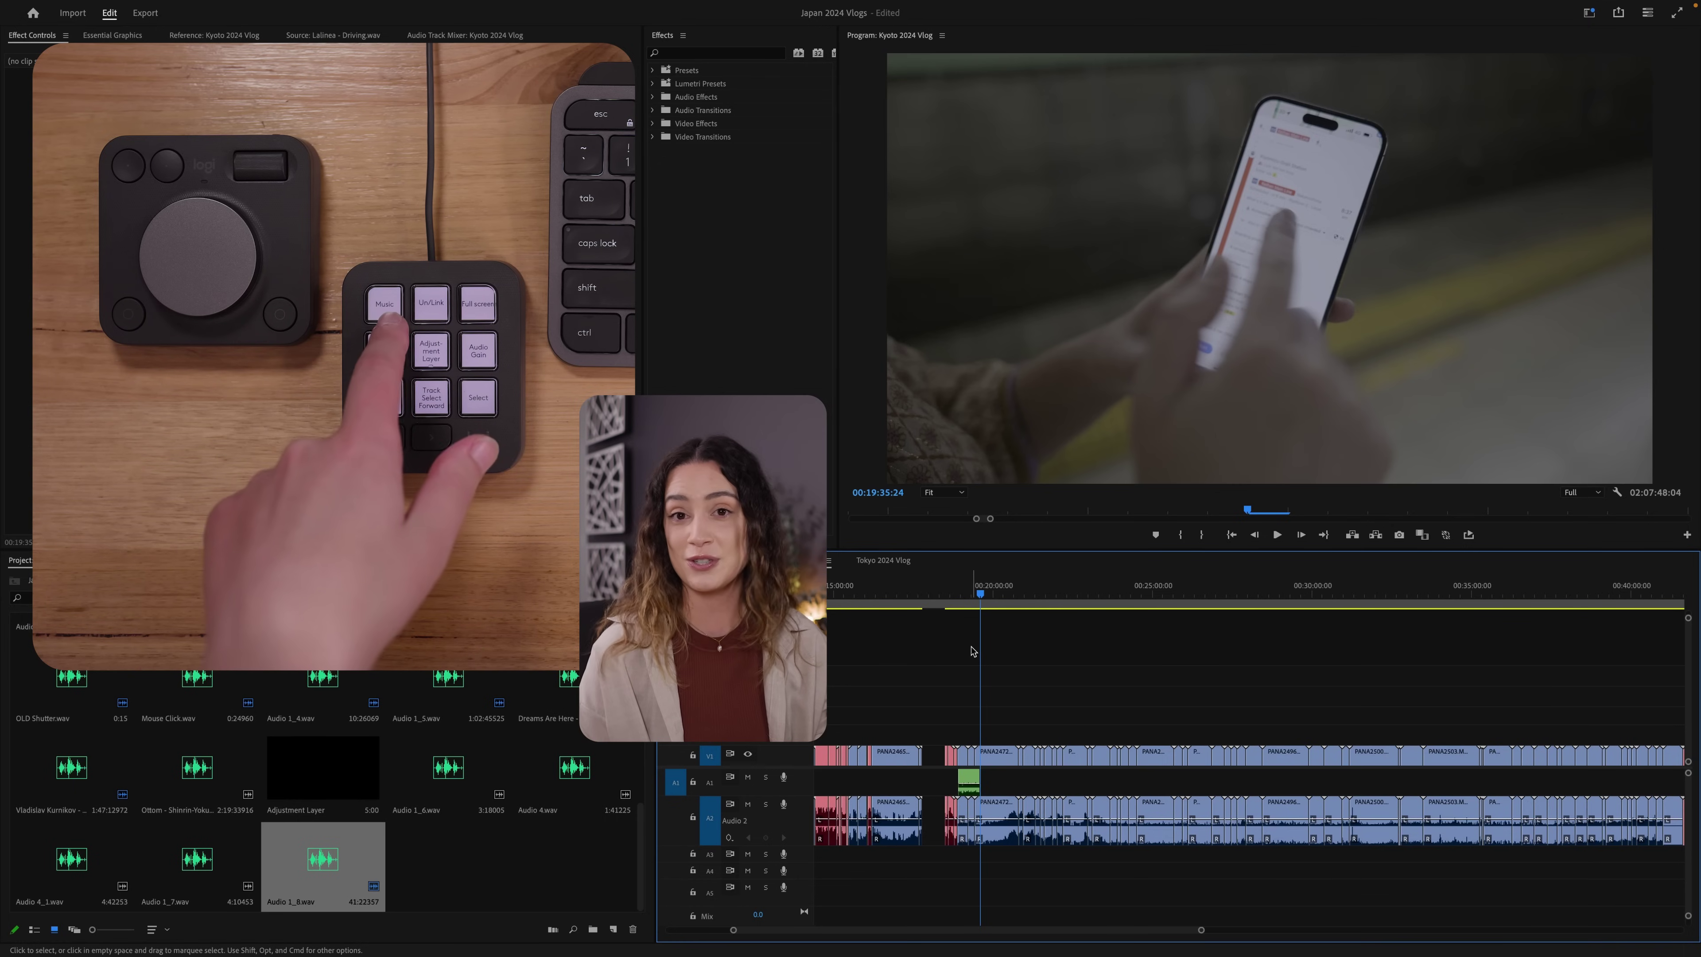
Step: Mark the section of Vens Adams - Blossom.wav from 00:00:21:05 to 00:00:28:06 with In and Out points
key("super+Tab")
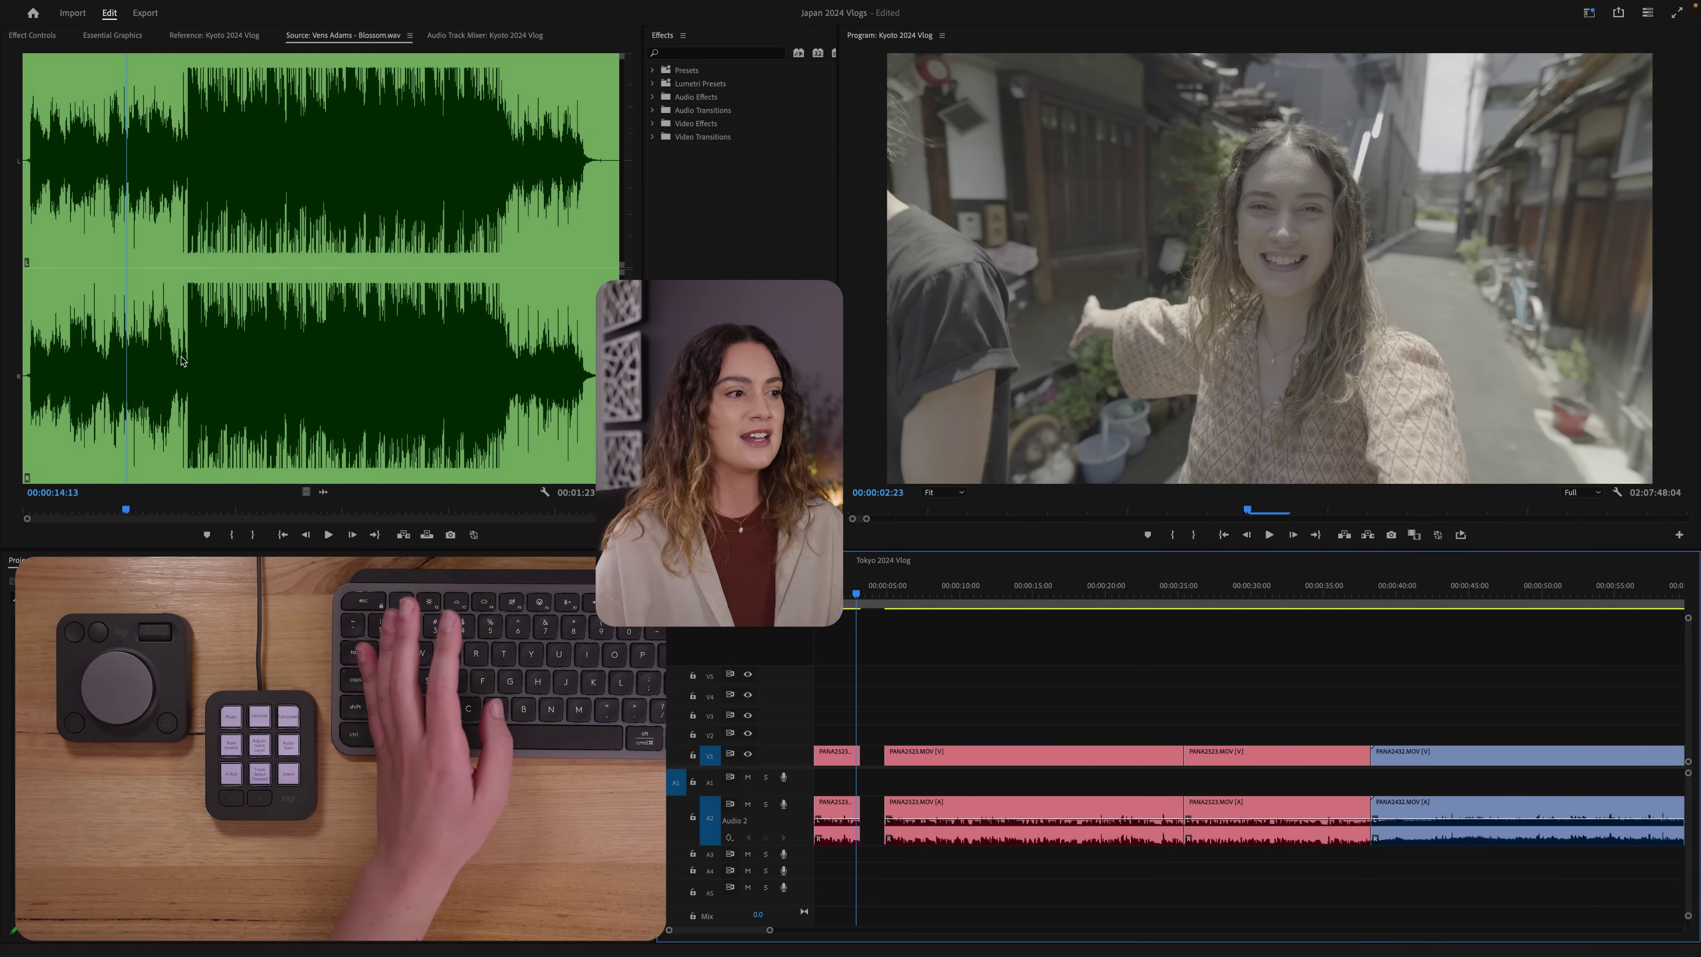
left_click(174, 374)
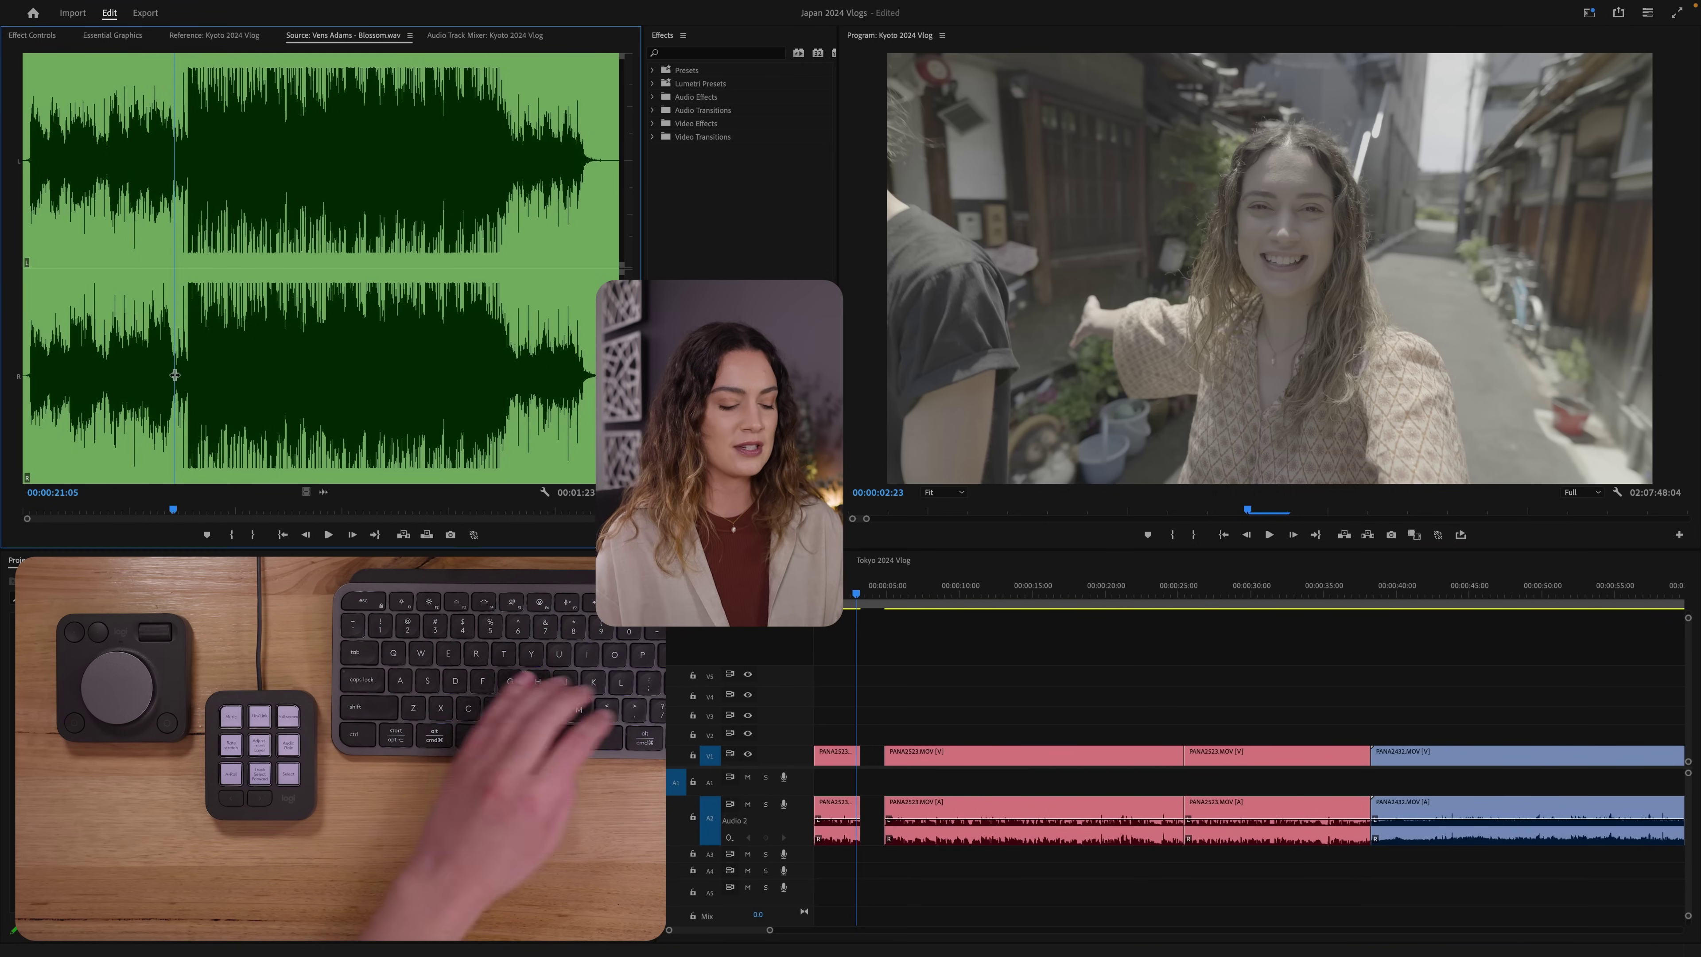
key("i")
left_click_drag(209, 375, 224, 375)
key("o")
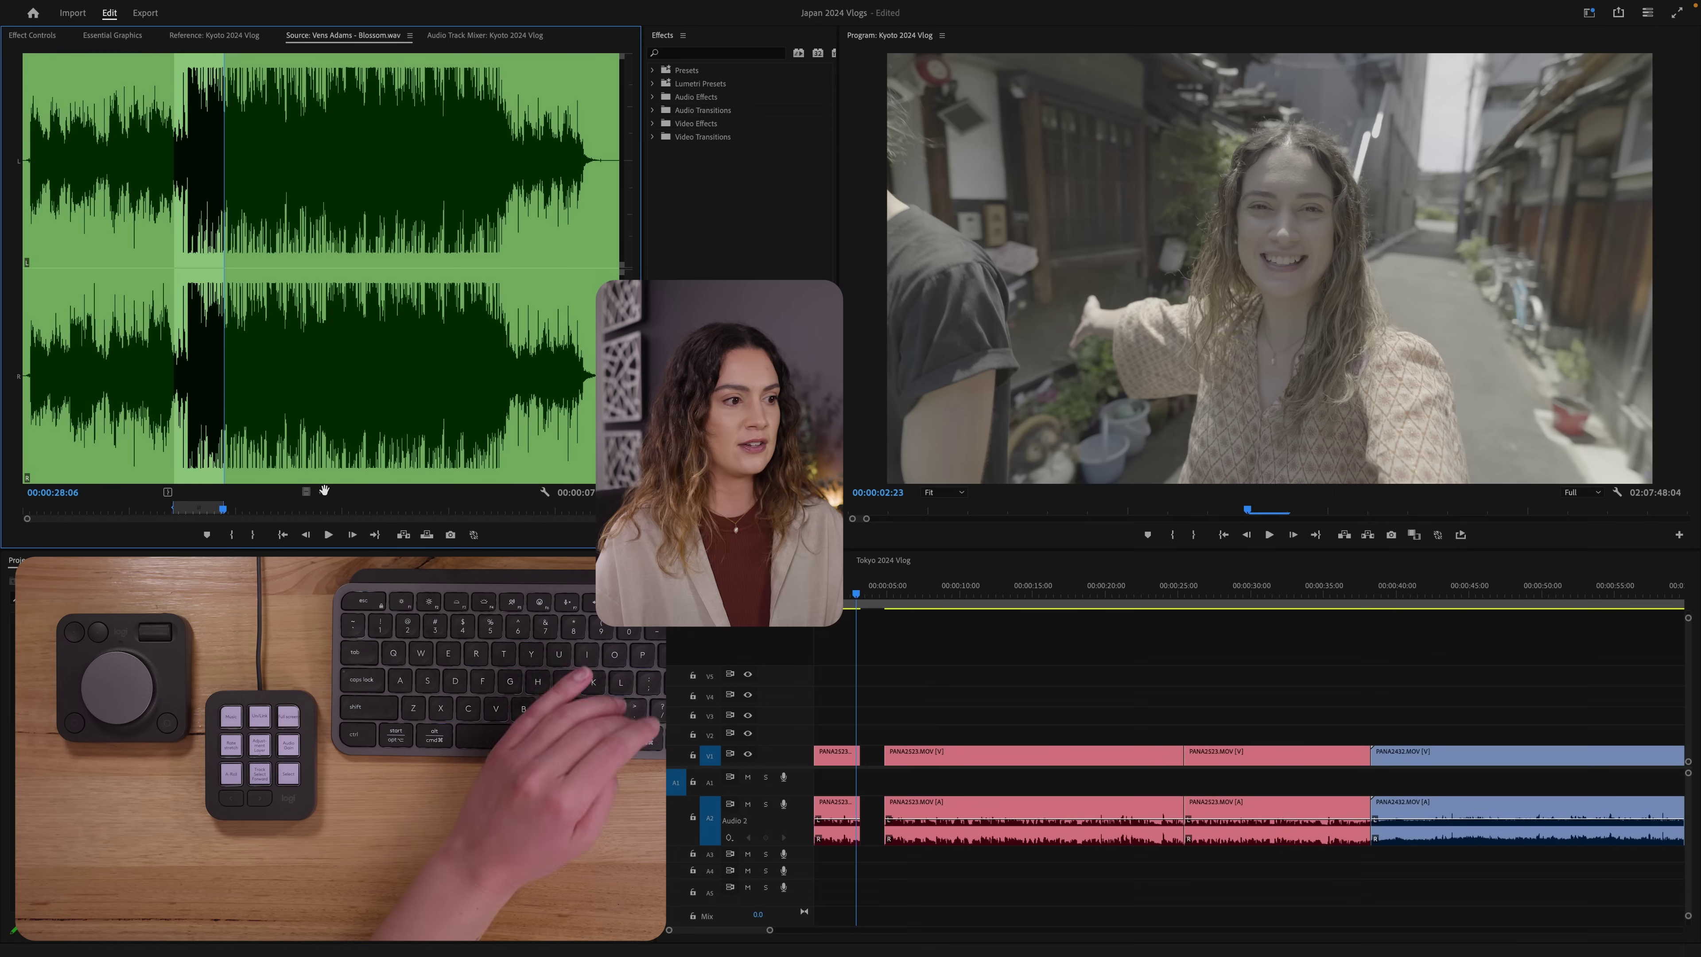
Step: Place the marked Blossom.wav section on audio track A3 beneath the first clip of the Kyoto 2024 Vlog sequence
left_click_drag(323, 492, 839, 862)
key("equal")
key("equal")
key("equal")
key("equal")
key("equal")
key("minus")
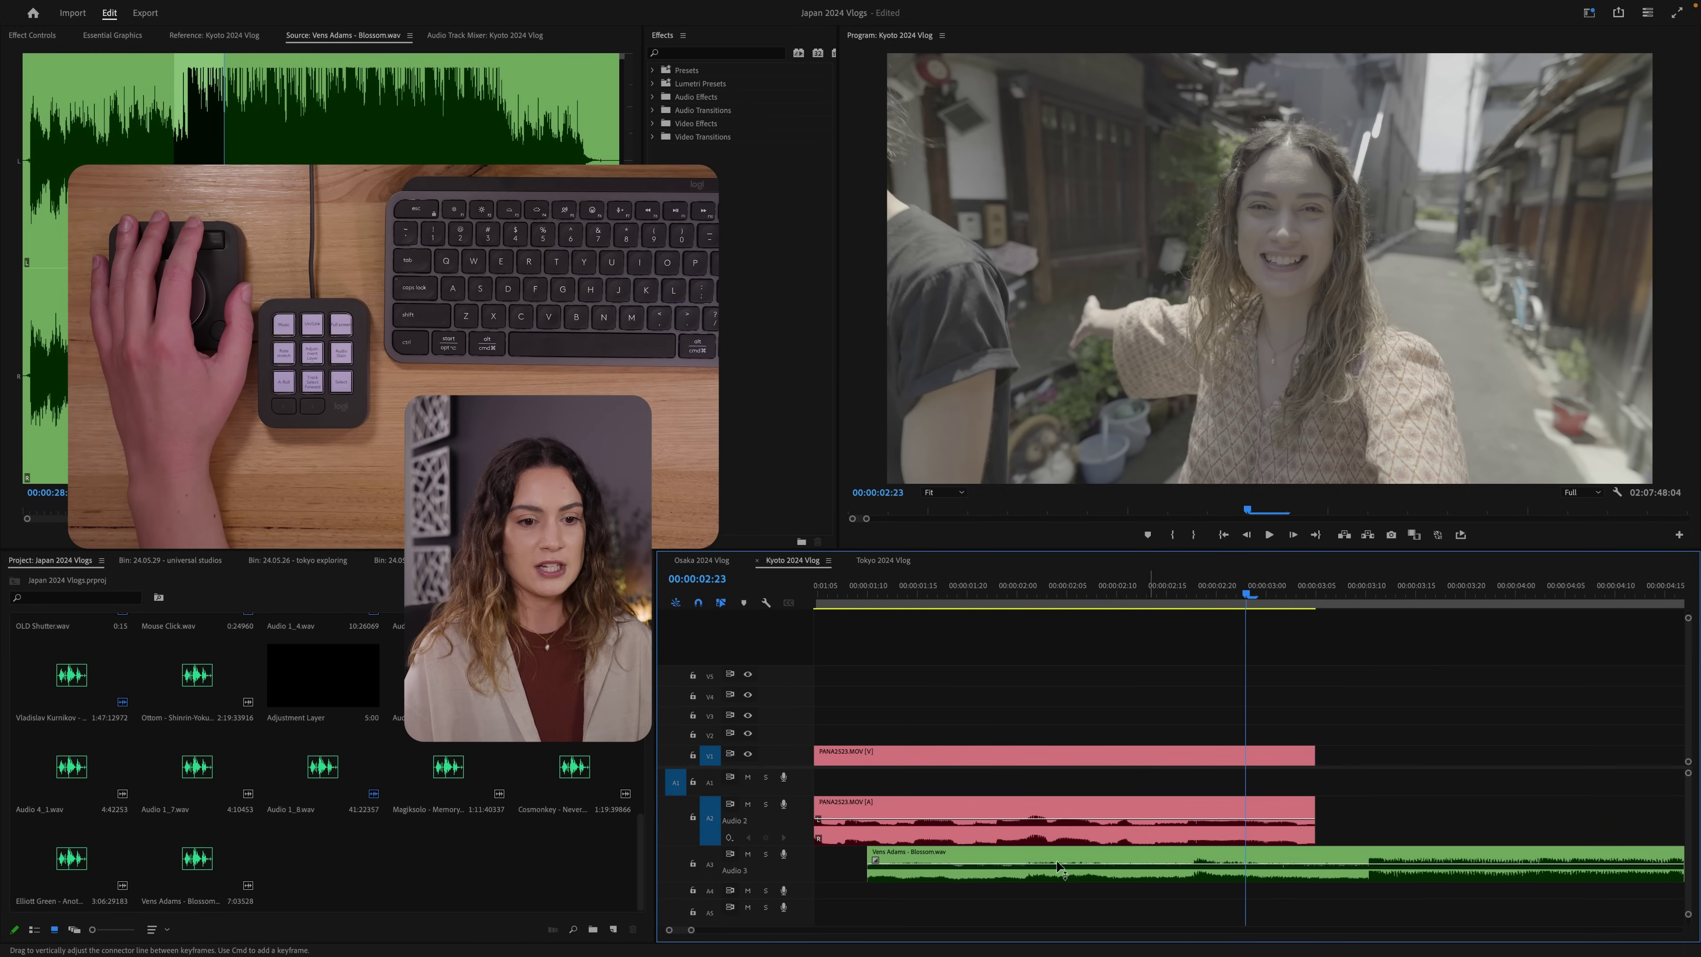
Step: Shift the Vens Adams - Blossom.wav clip earlier on track A3 and play back the opening section
left_click_drag(1322, 835, 1220, 834)
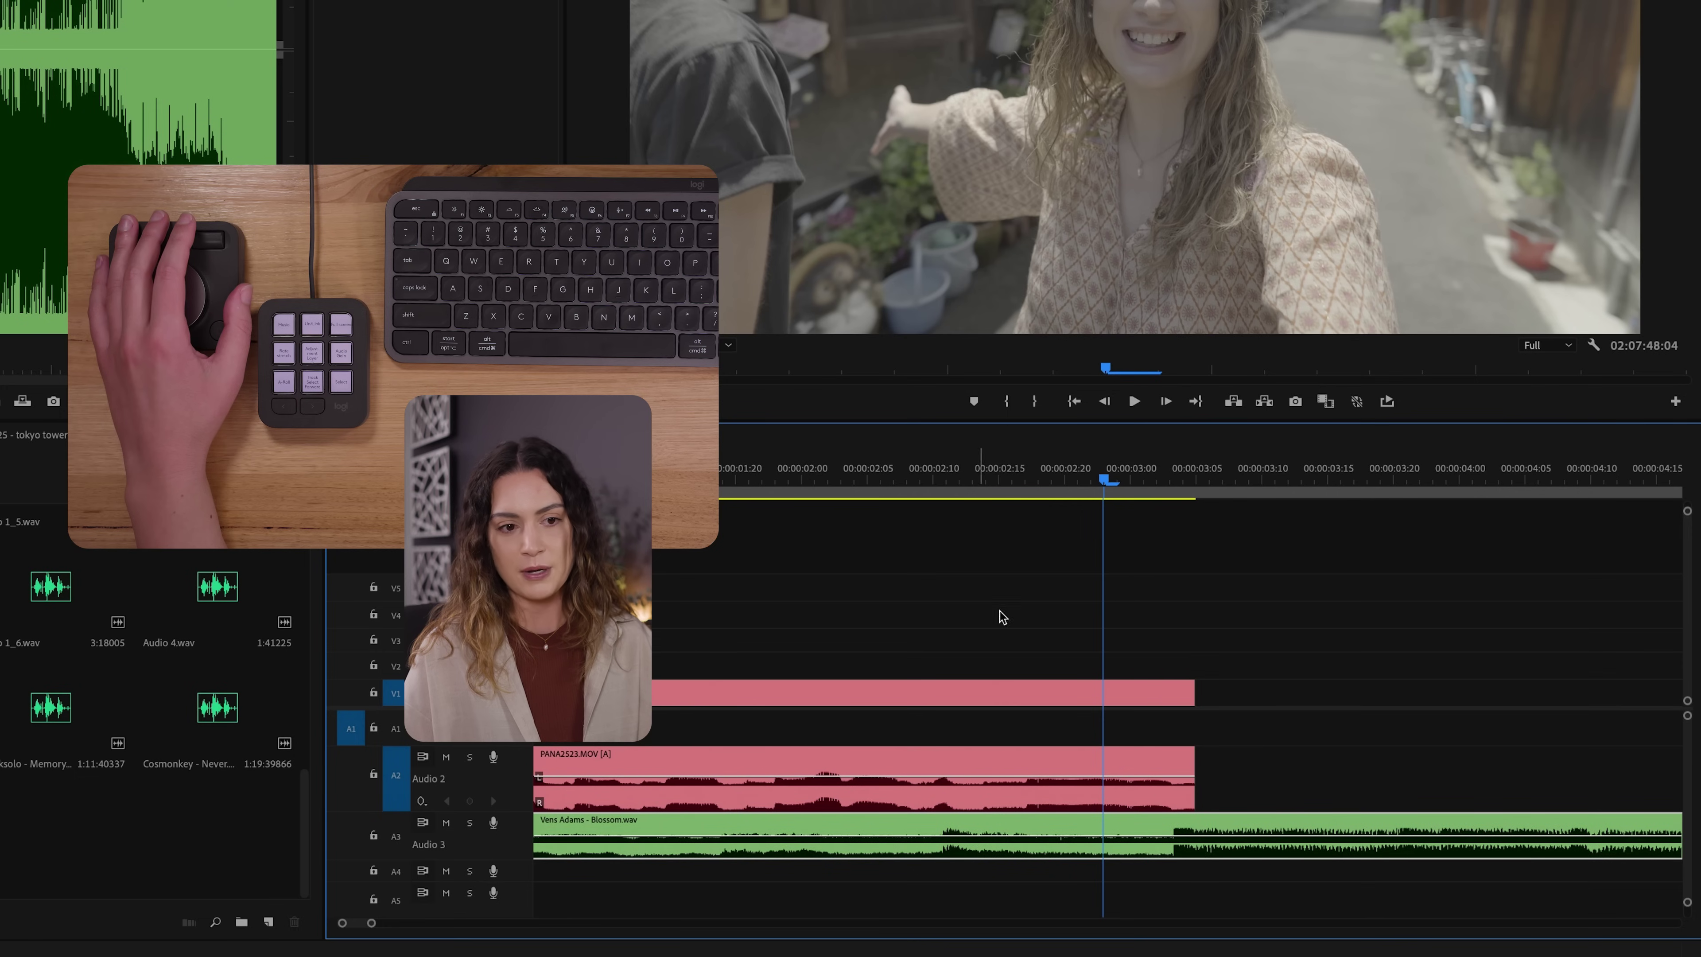
left_click(829, 492)
key("space")
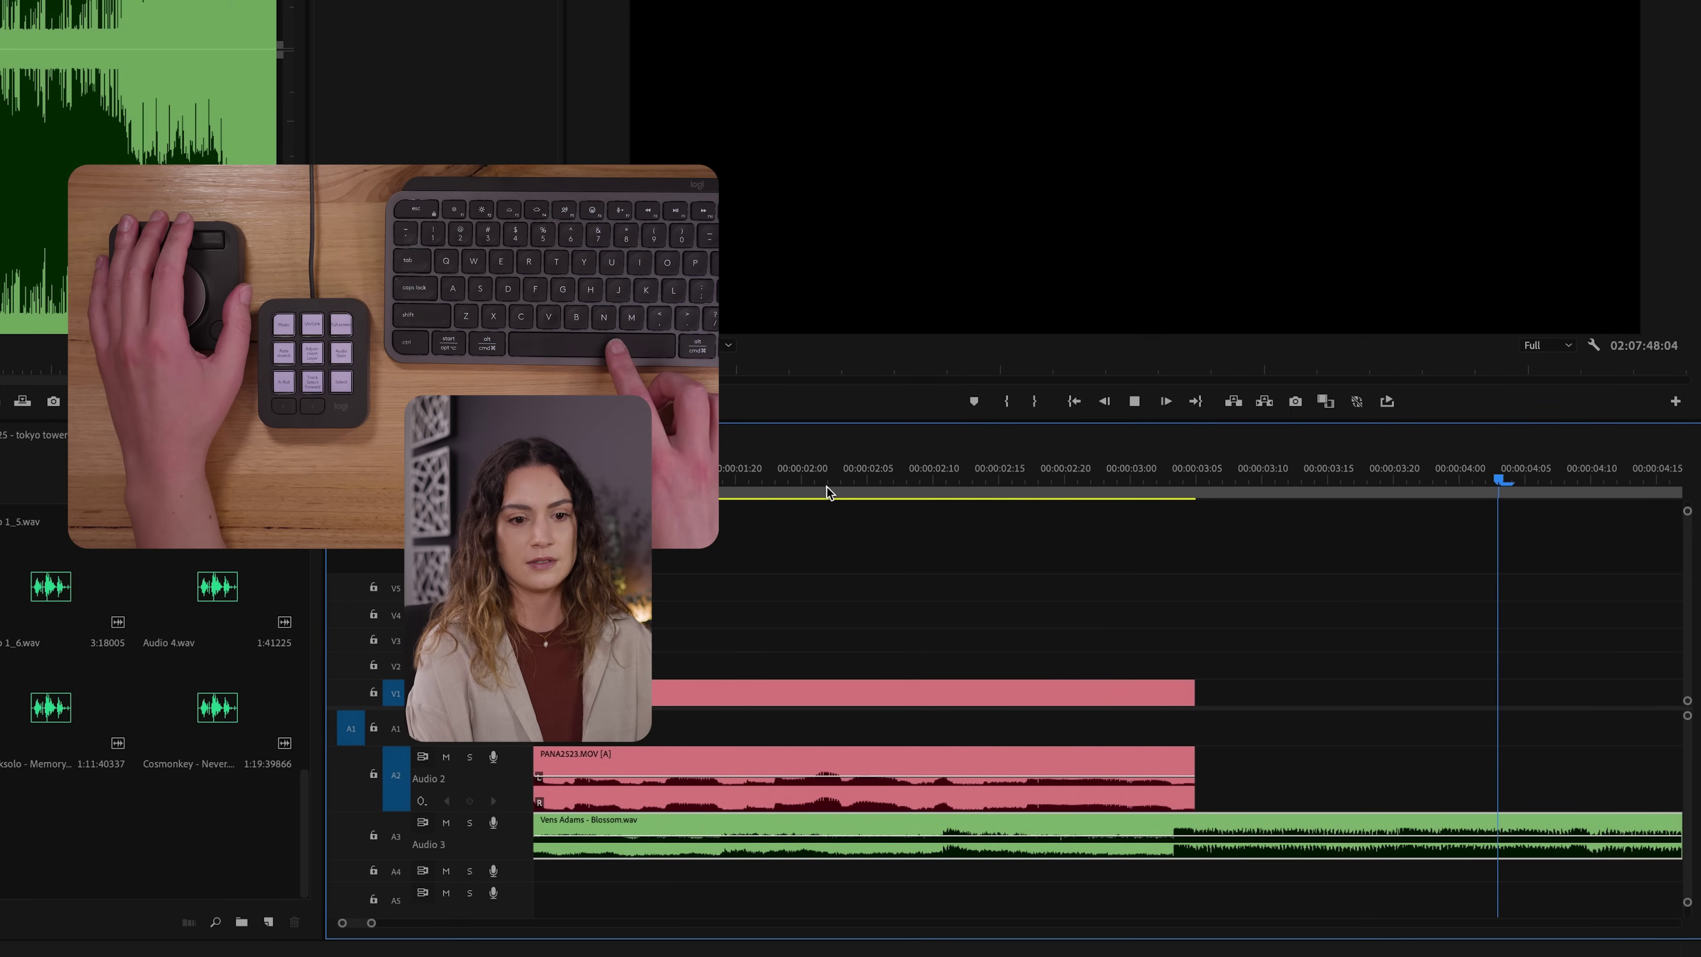
key("space")
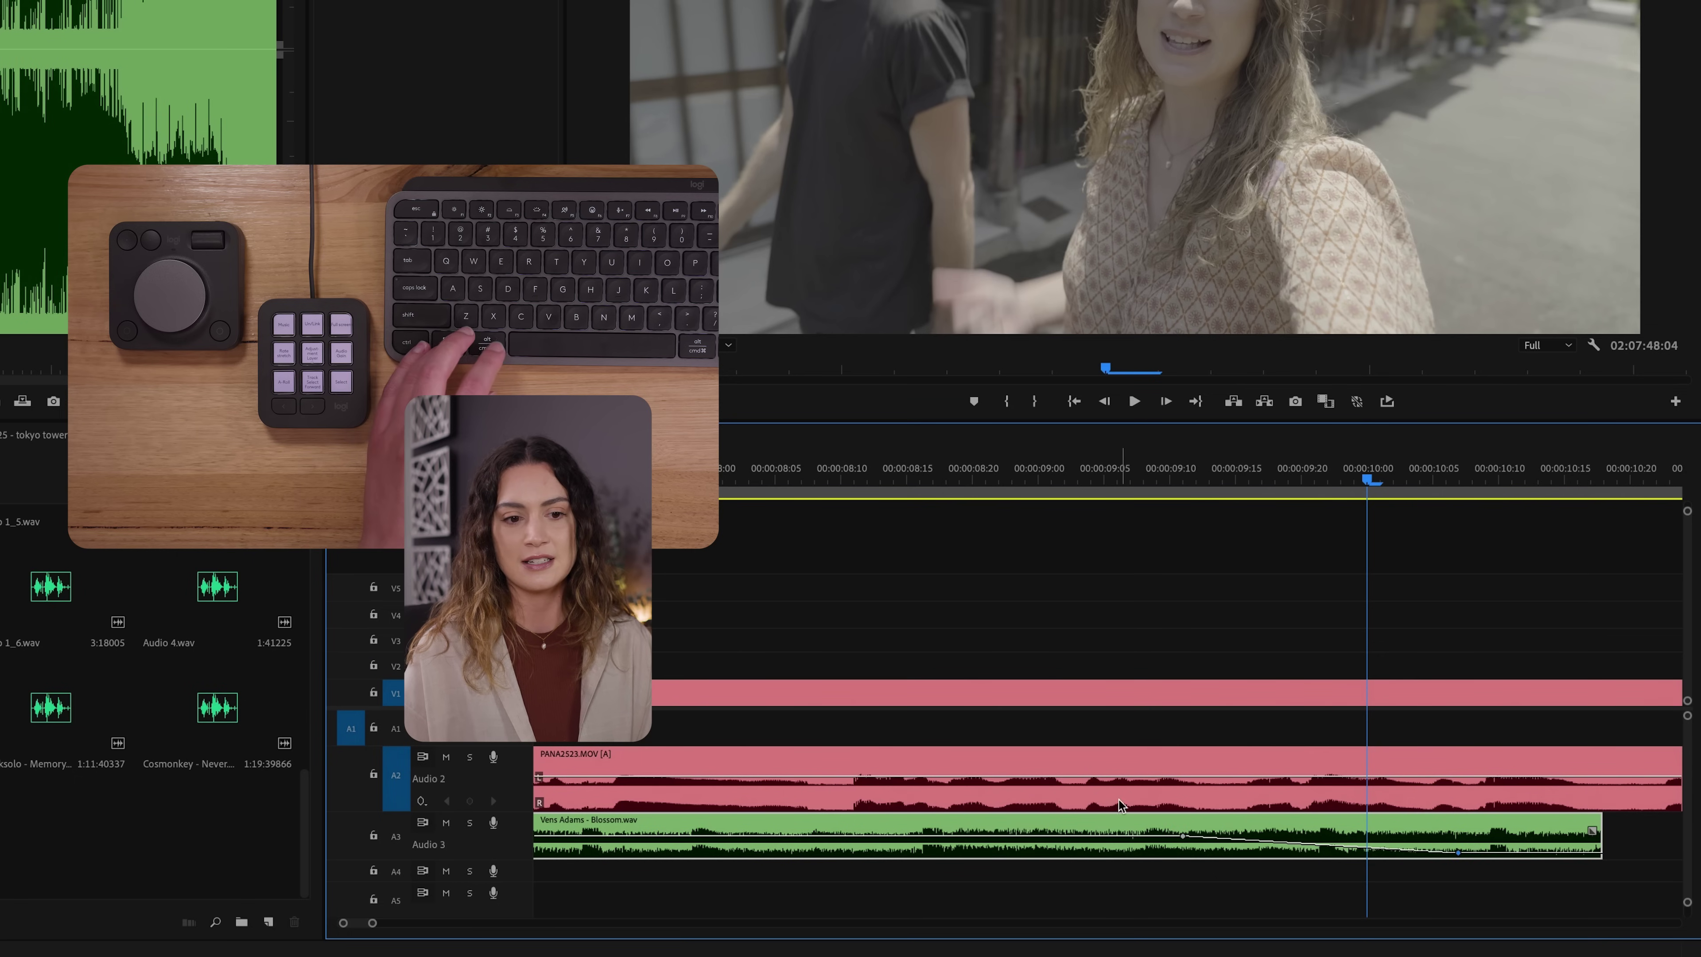
Step: Select all clips following the gap after the opening clip with Track Select Forward and move them later to widen the gap
scroll(1119, 800, "down", 1)
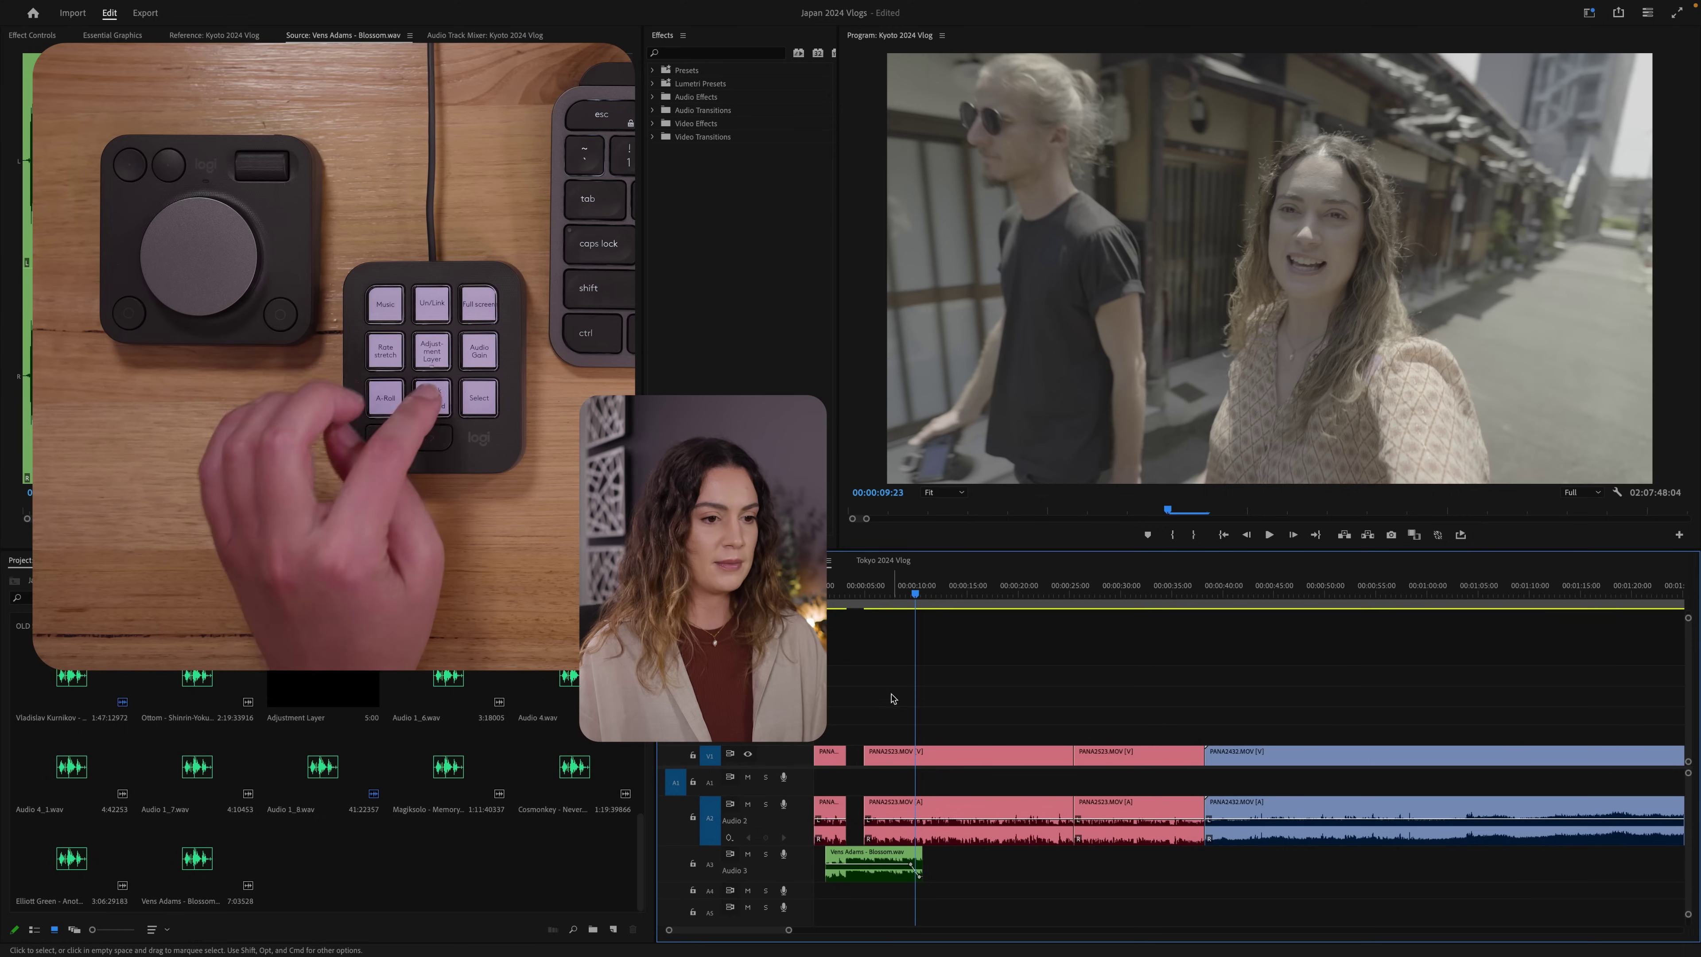
key("a")
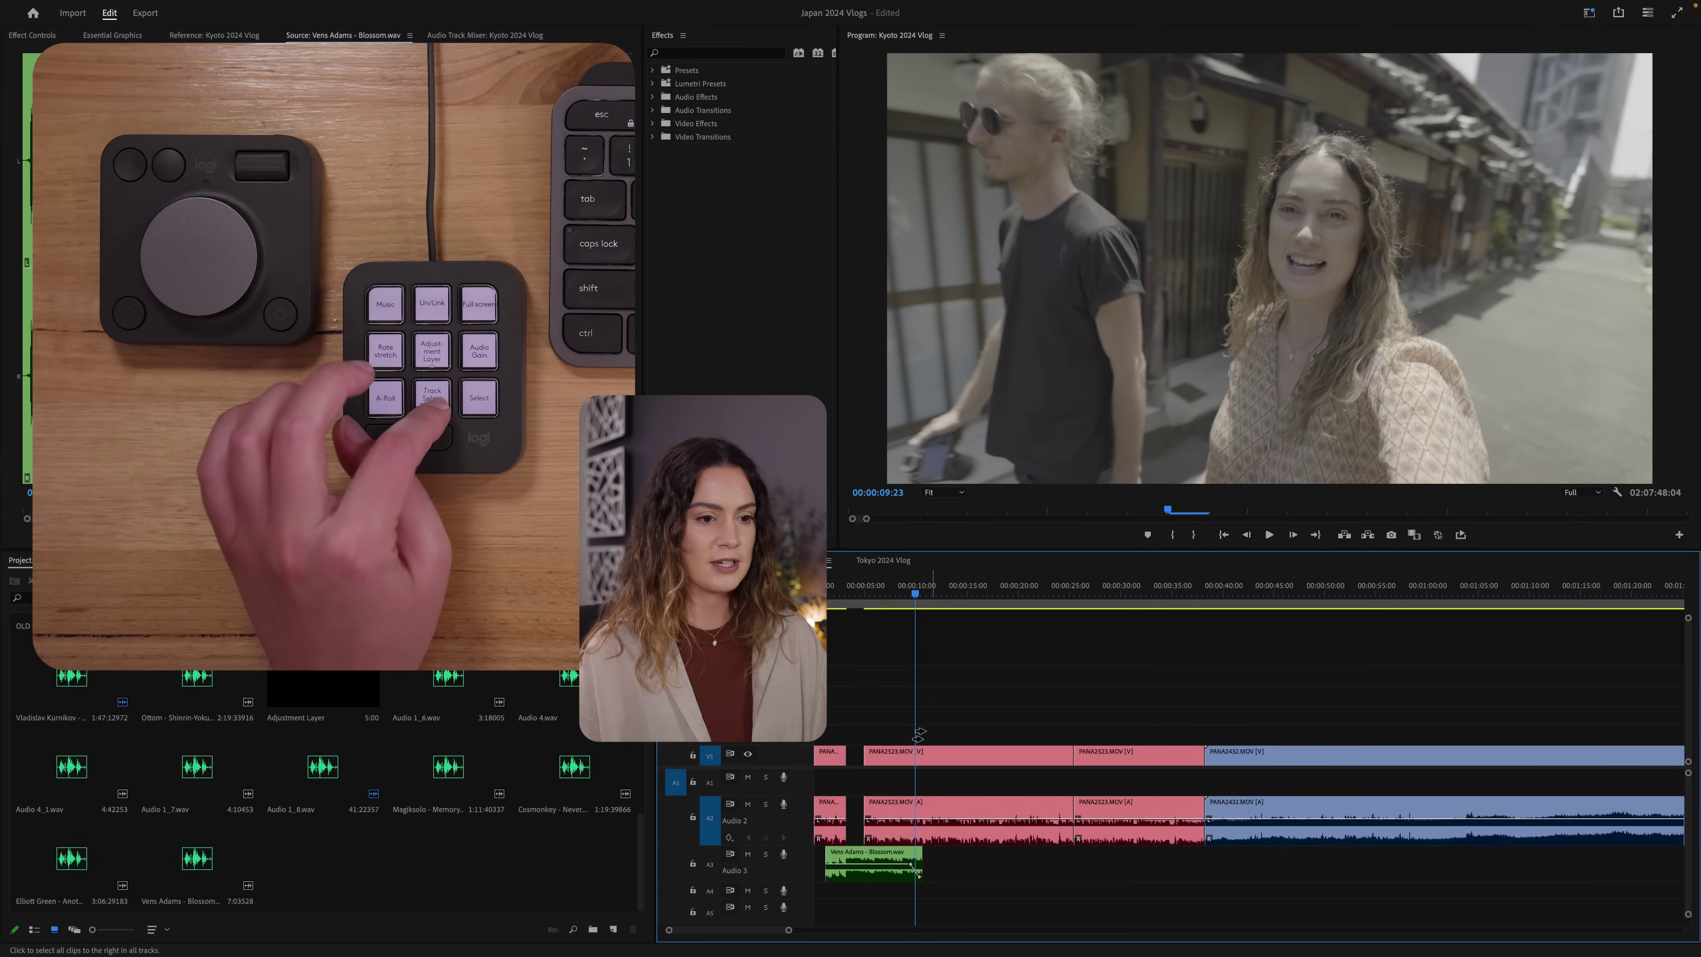
left_click(980, 736)
key("v")
left_click_drag(880, 754, 936, 760)
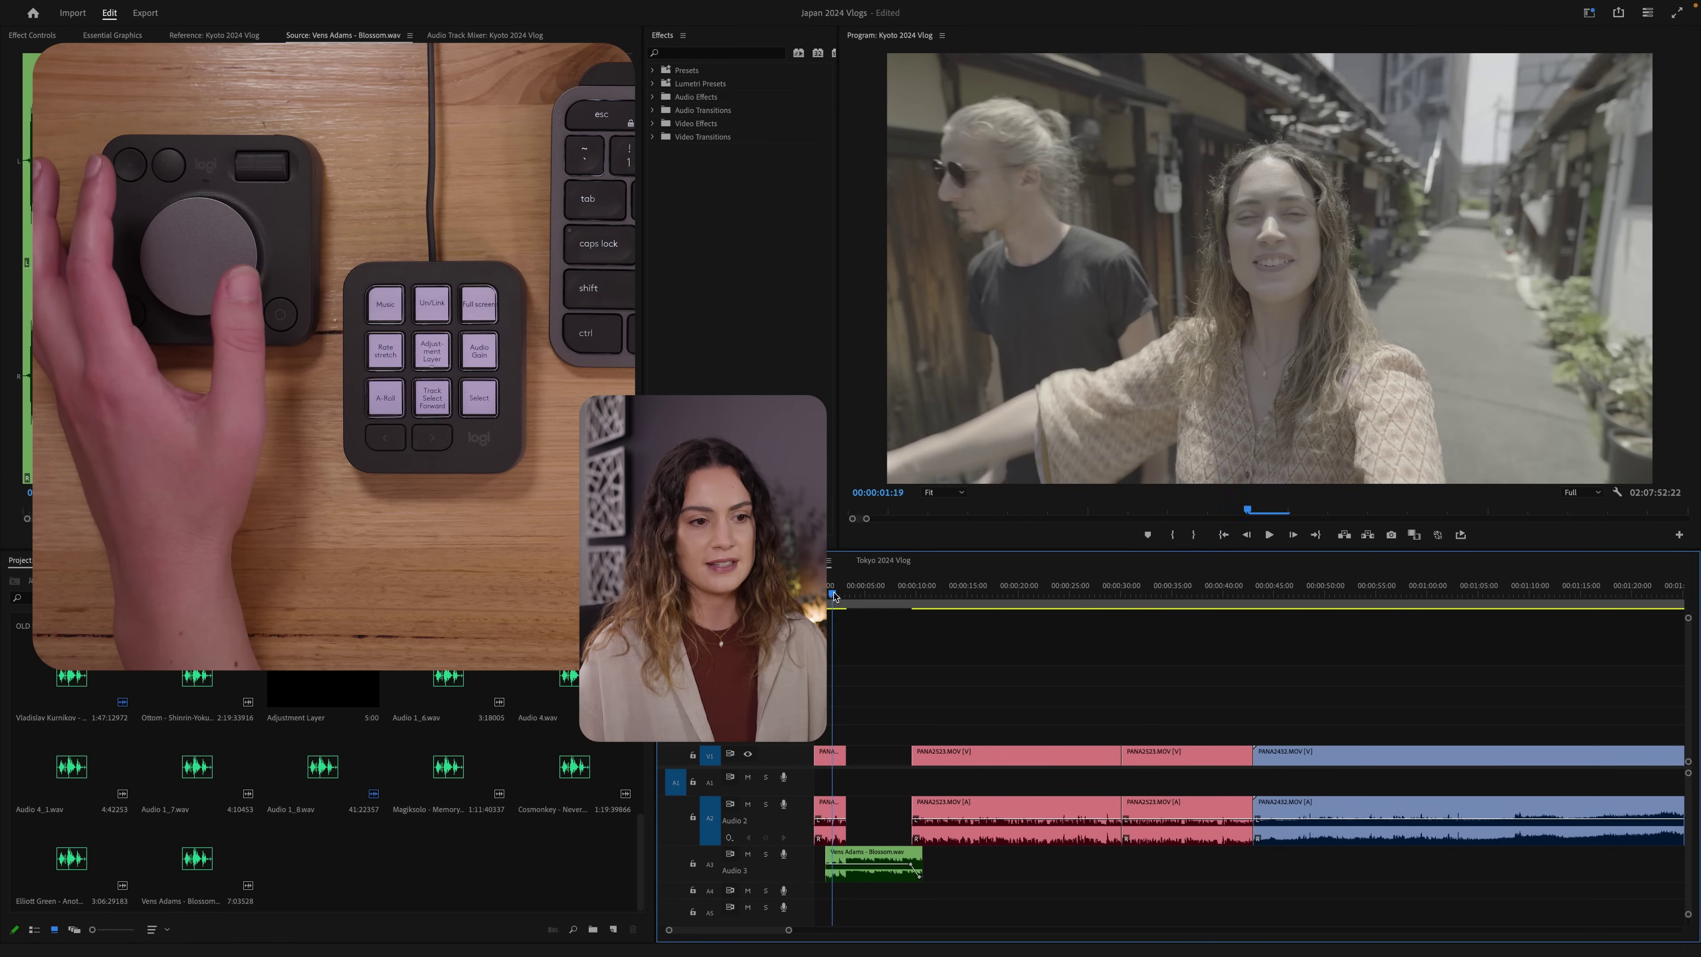
left_click(849, 596)
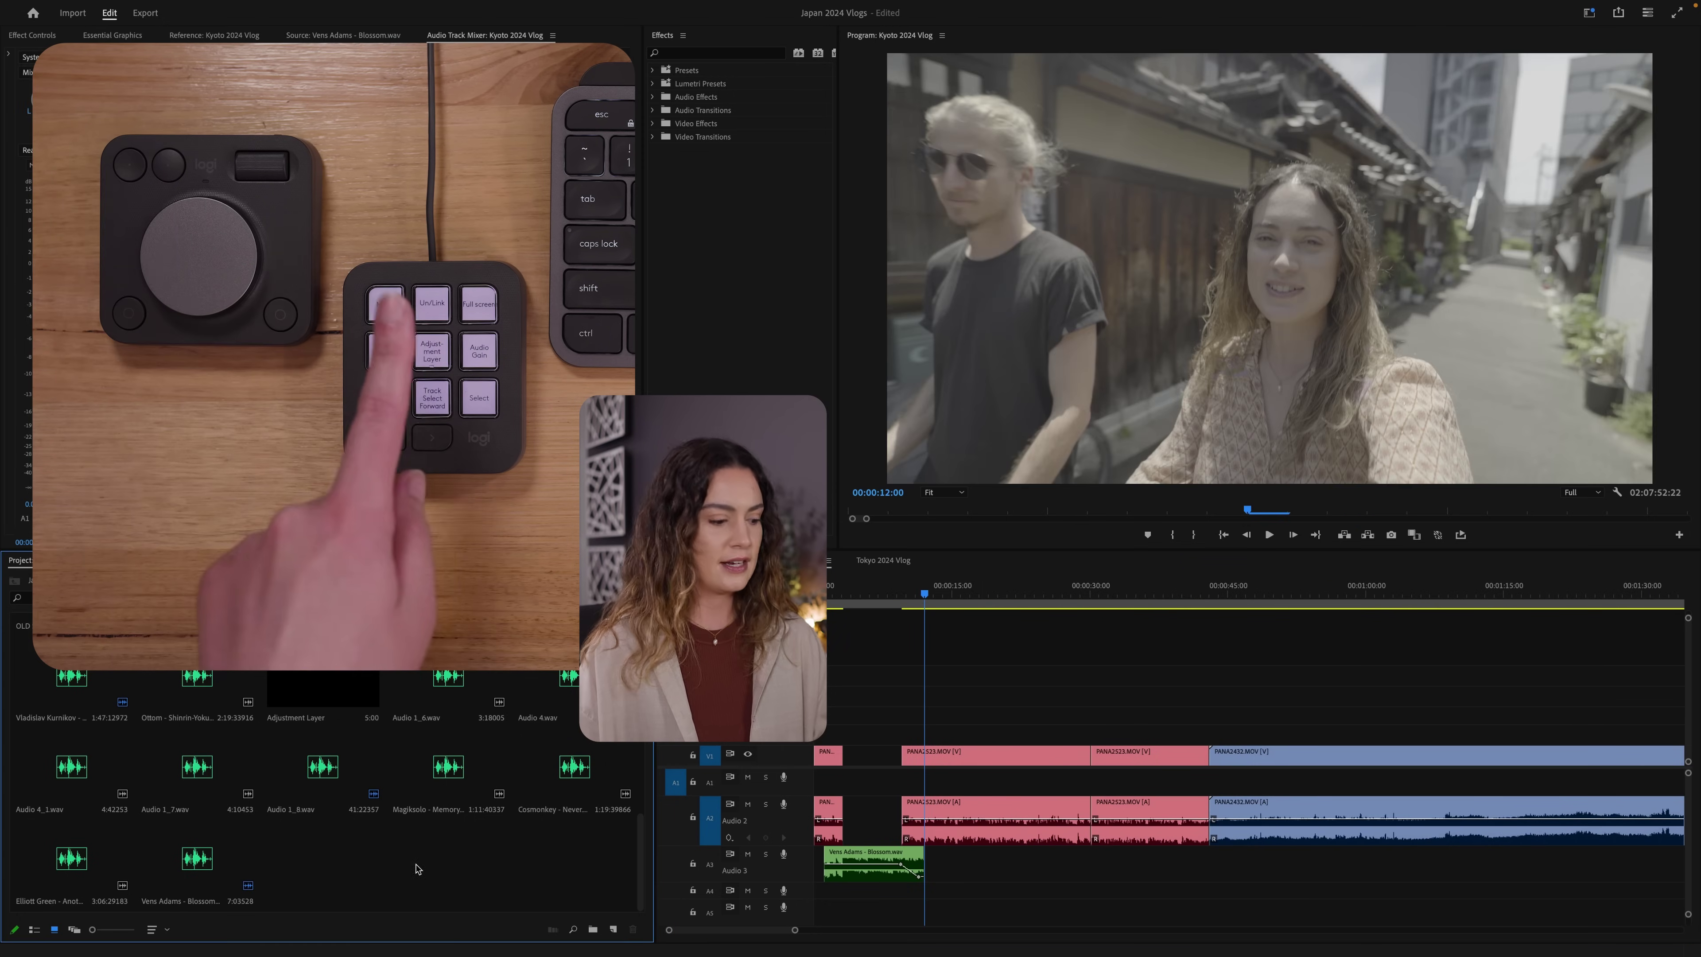
Step: Create an adjustment layer with the default settings, place it on track V5 and extend it to a duration of 01:55:32:07
key("super+alt+a")
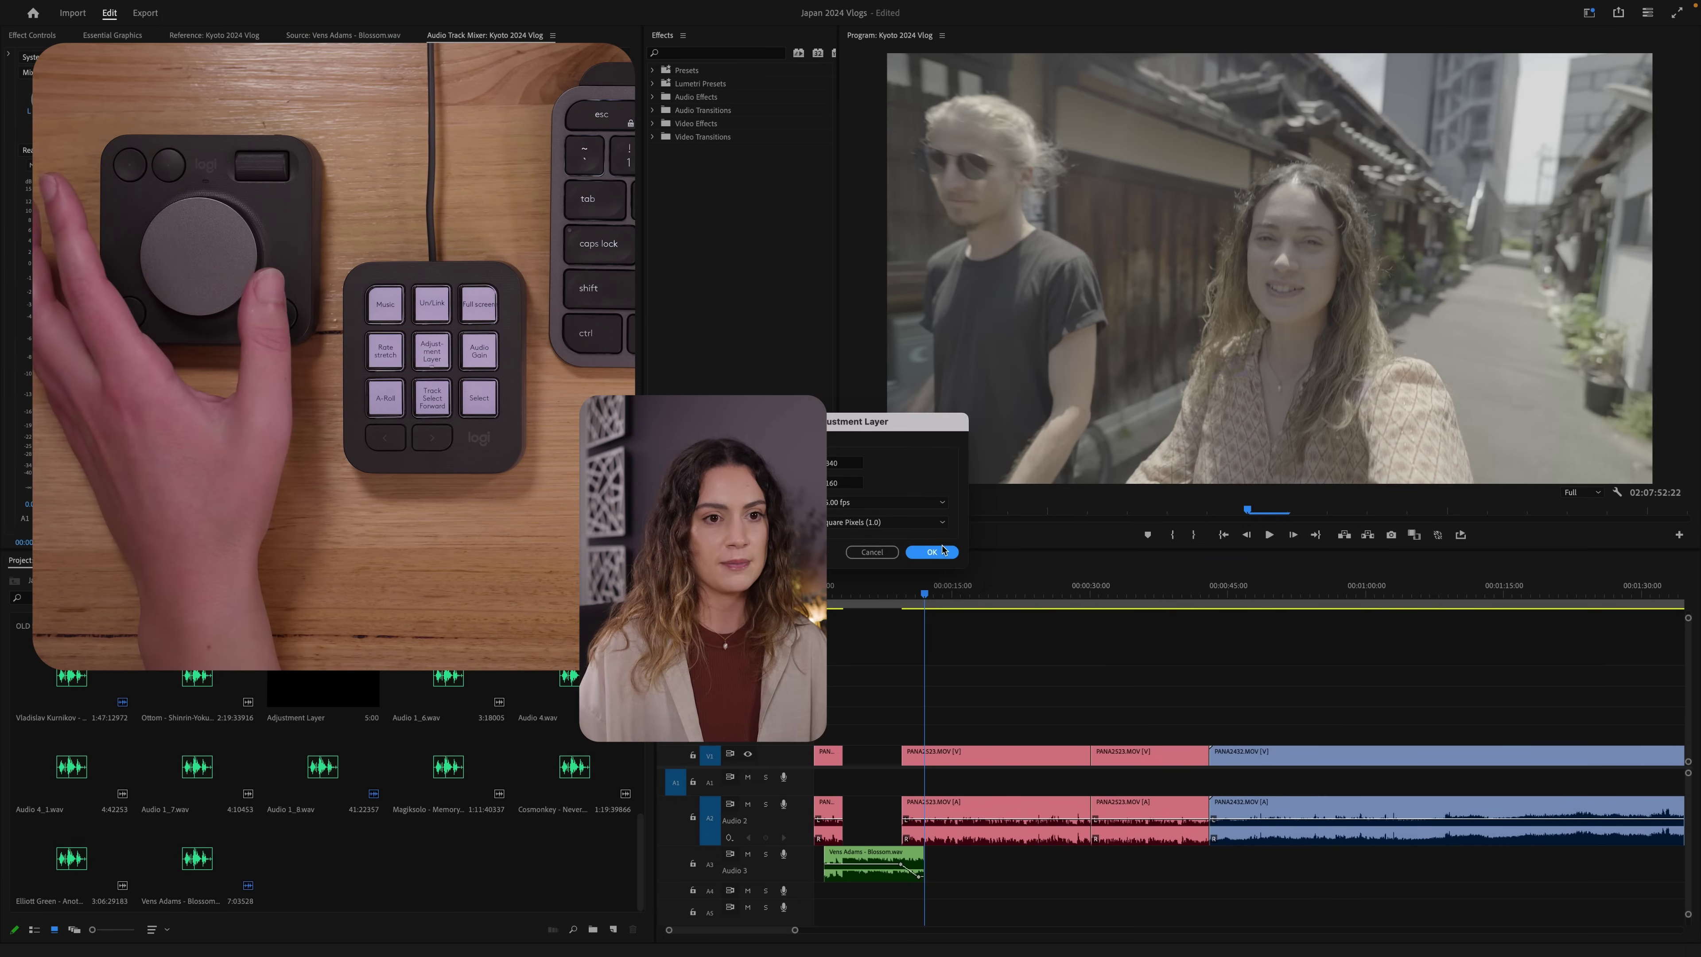
left_click(941, 551)
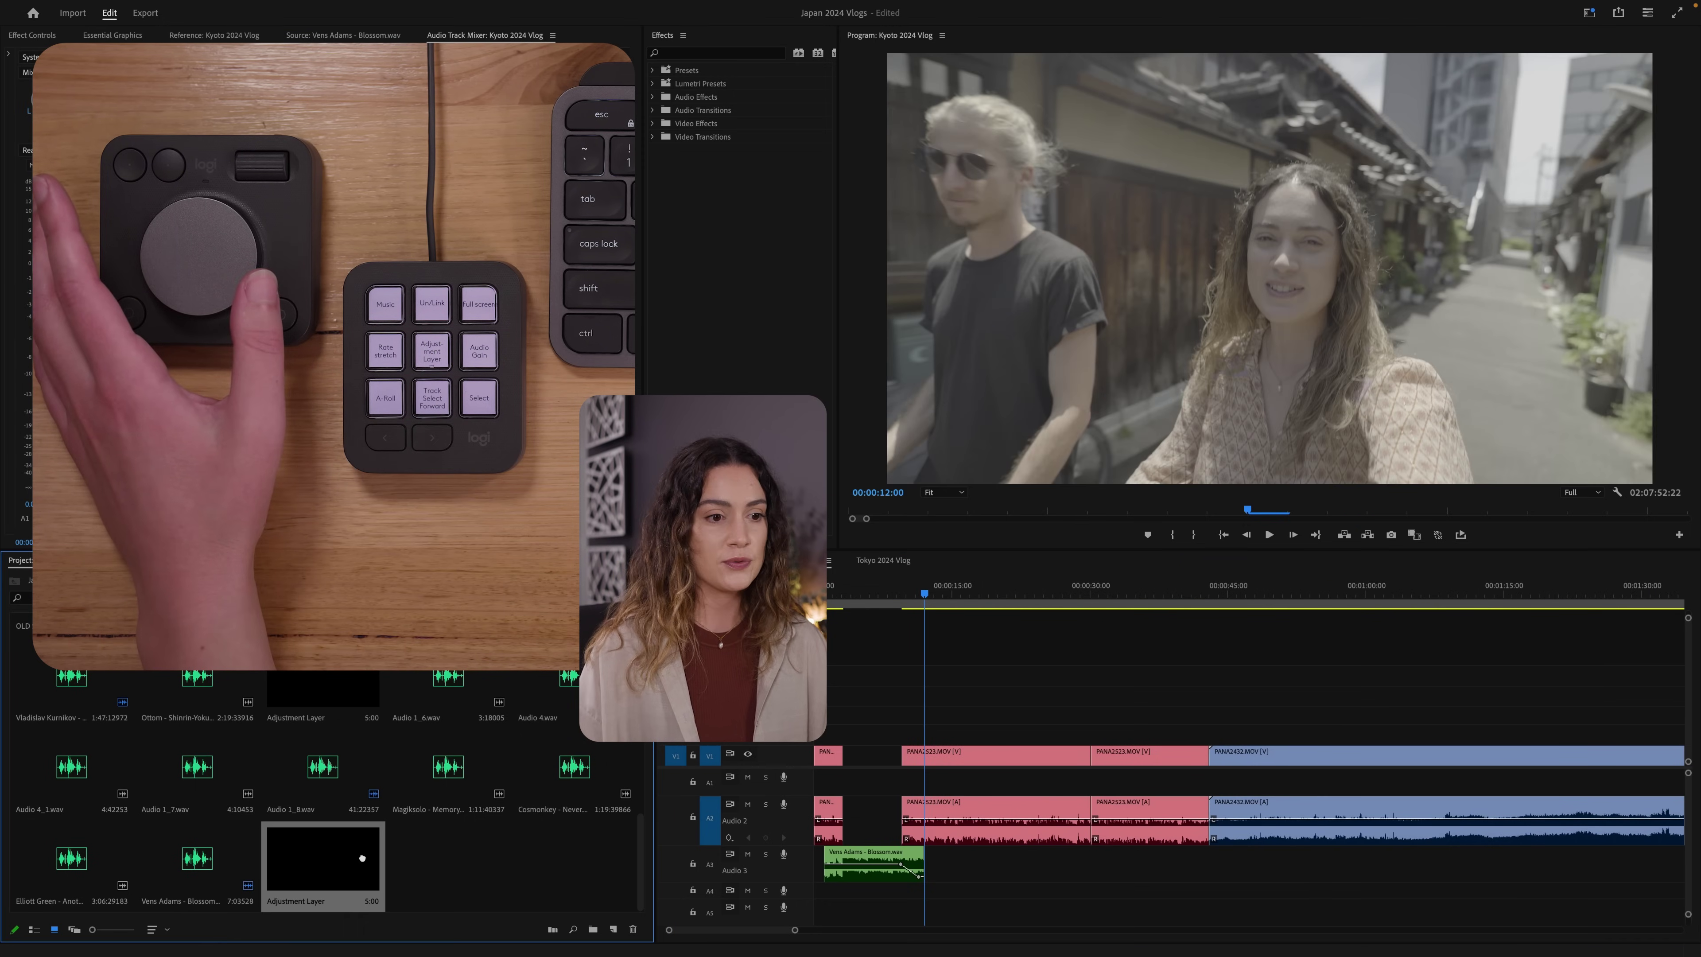
left_click_drag(361, 858, 1537, 675)
key("minus")
key("backslash")
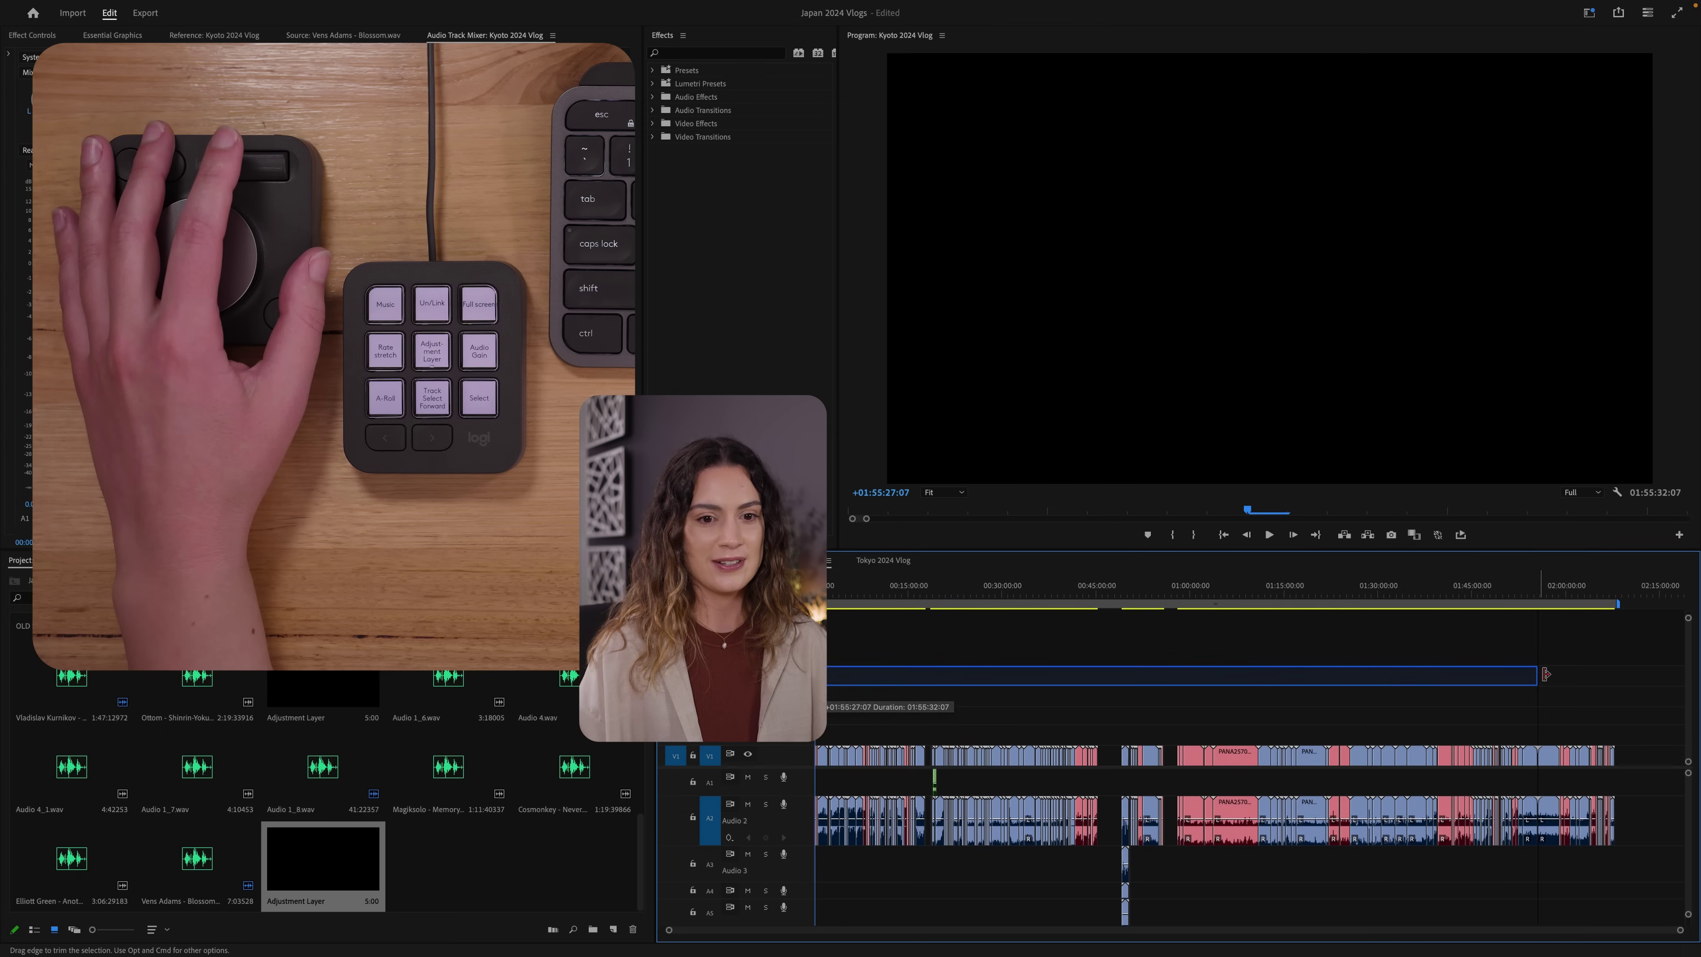
Step: Apply the V-LOG Convert preset to the adjustment layer on track V5
left_click(677, 129)
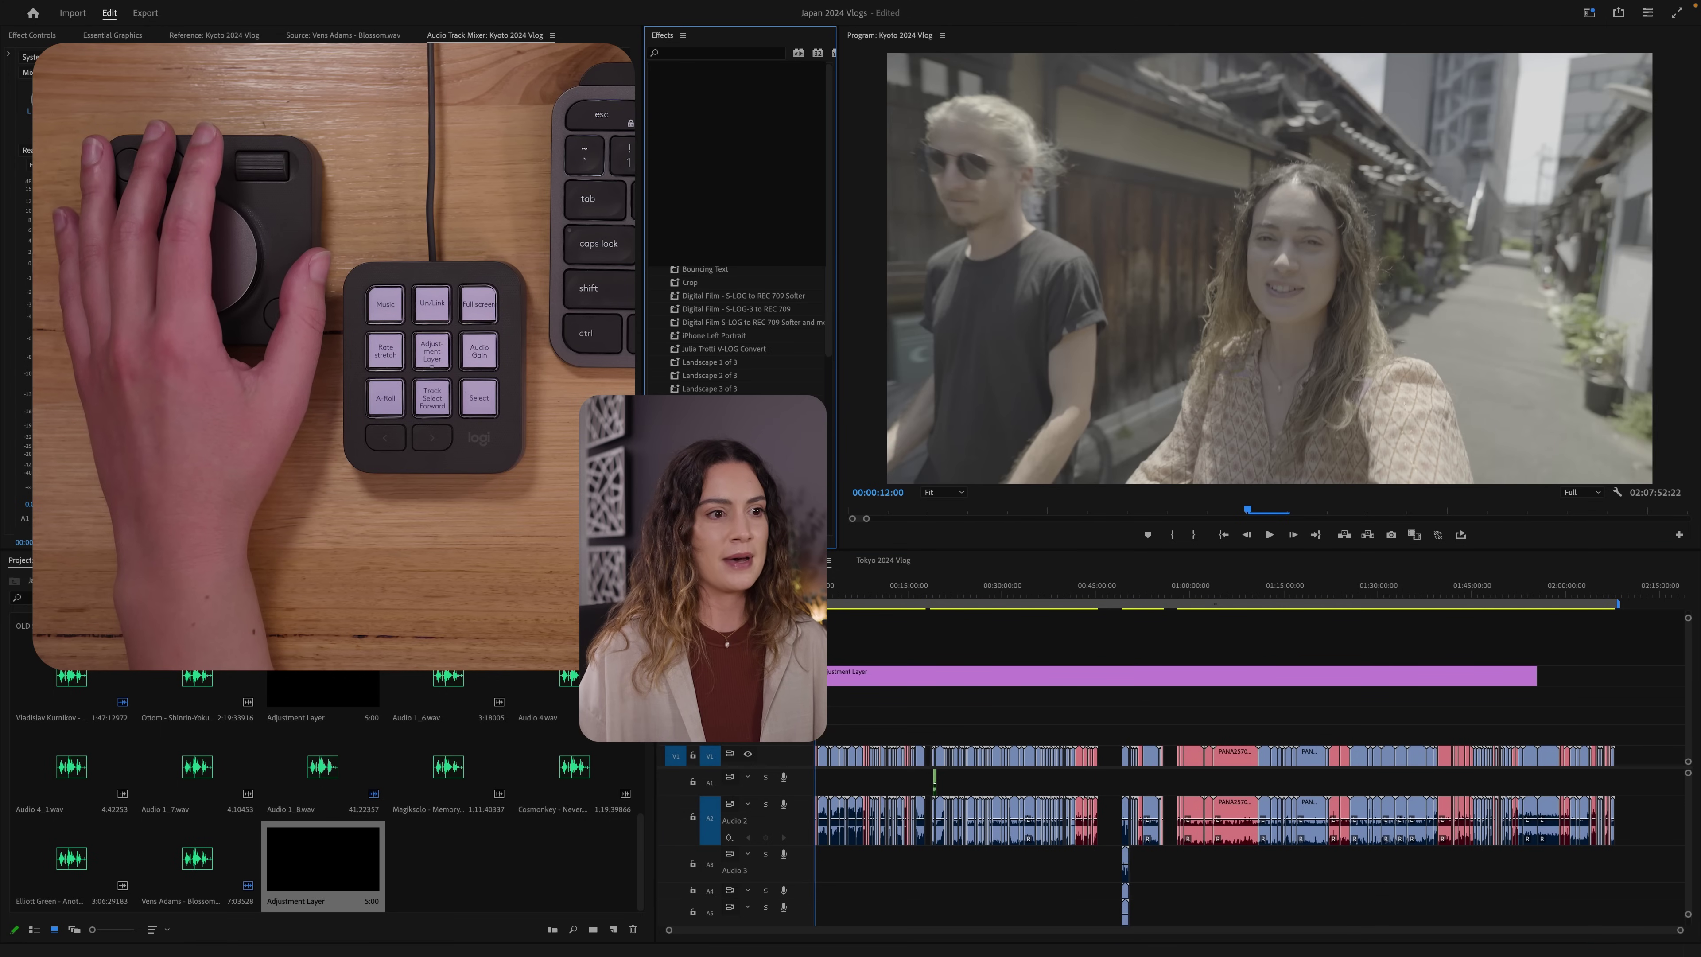
scroll(748, 343, "down", 1)
left_click_drag(931, 662, 932, 673)
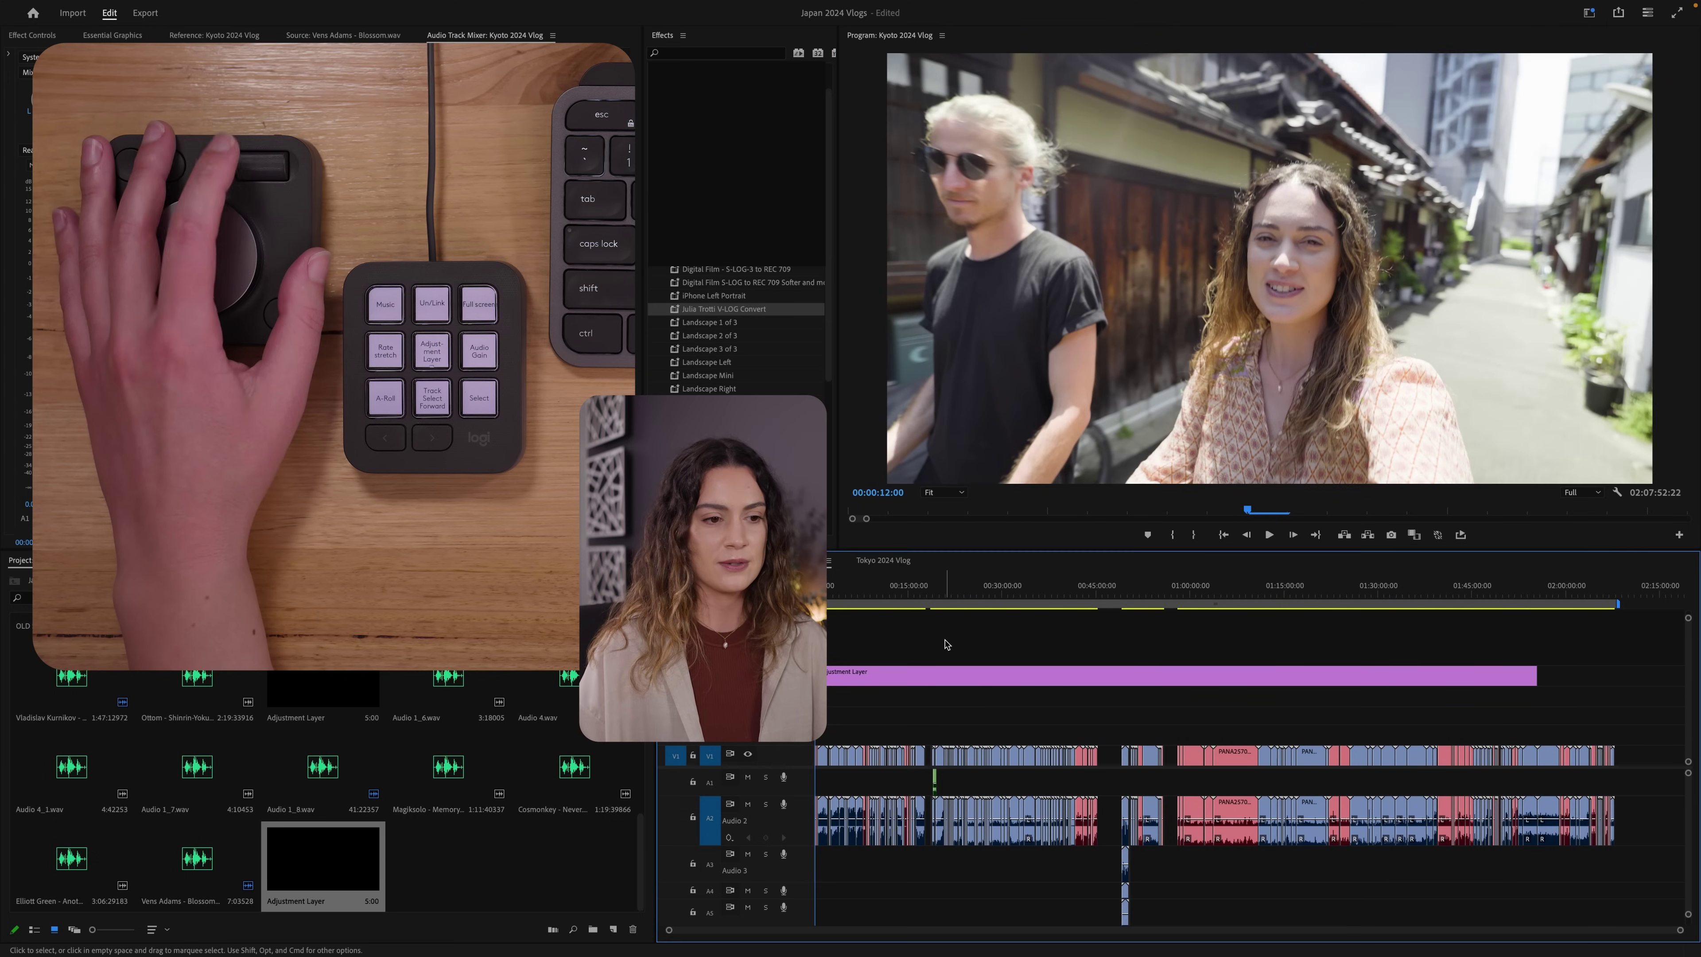
key("=")
key("=")
key("=")
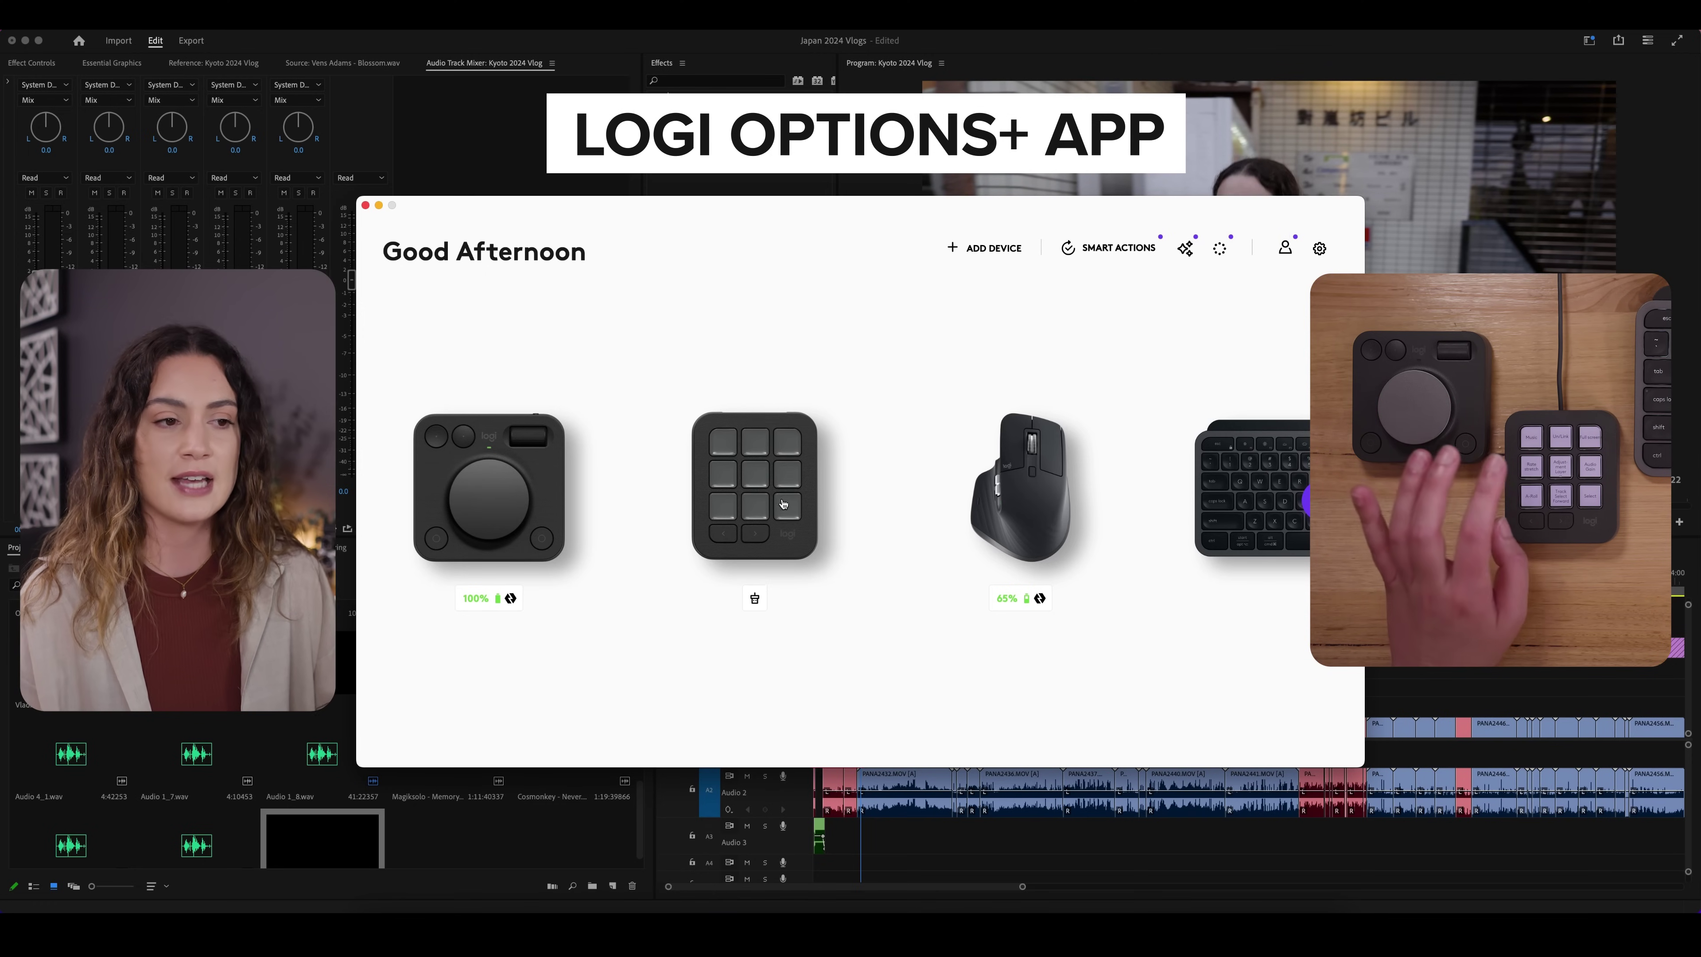
Step: Switch to Logi Options+, open key customization for the MX Creative Keypad and review pages 1 to 3 of its Premiere Pro profile
left_click(764, 485)
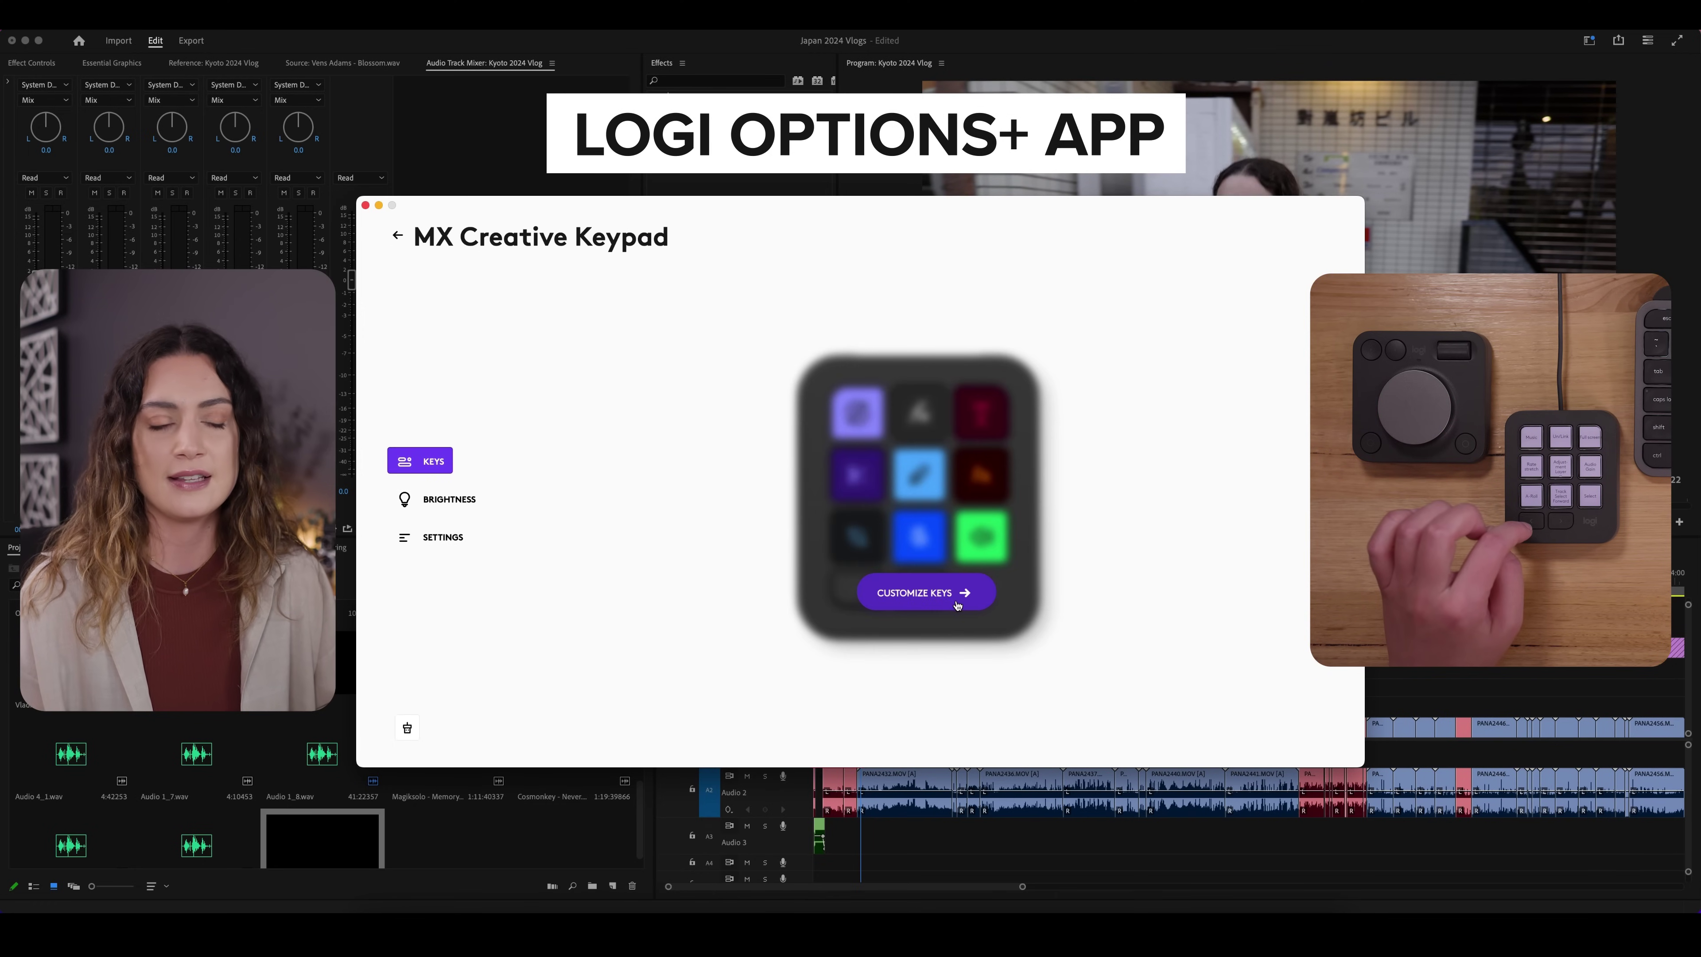
left_click(938, 599)
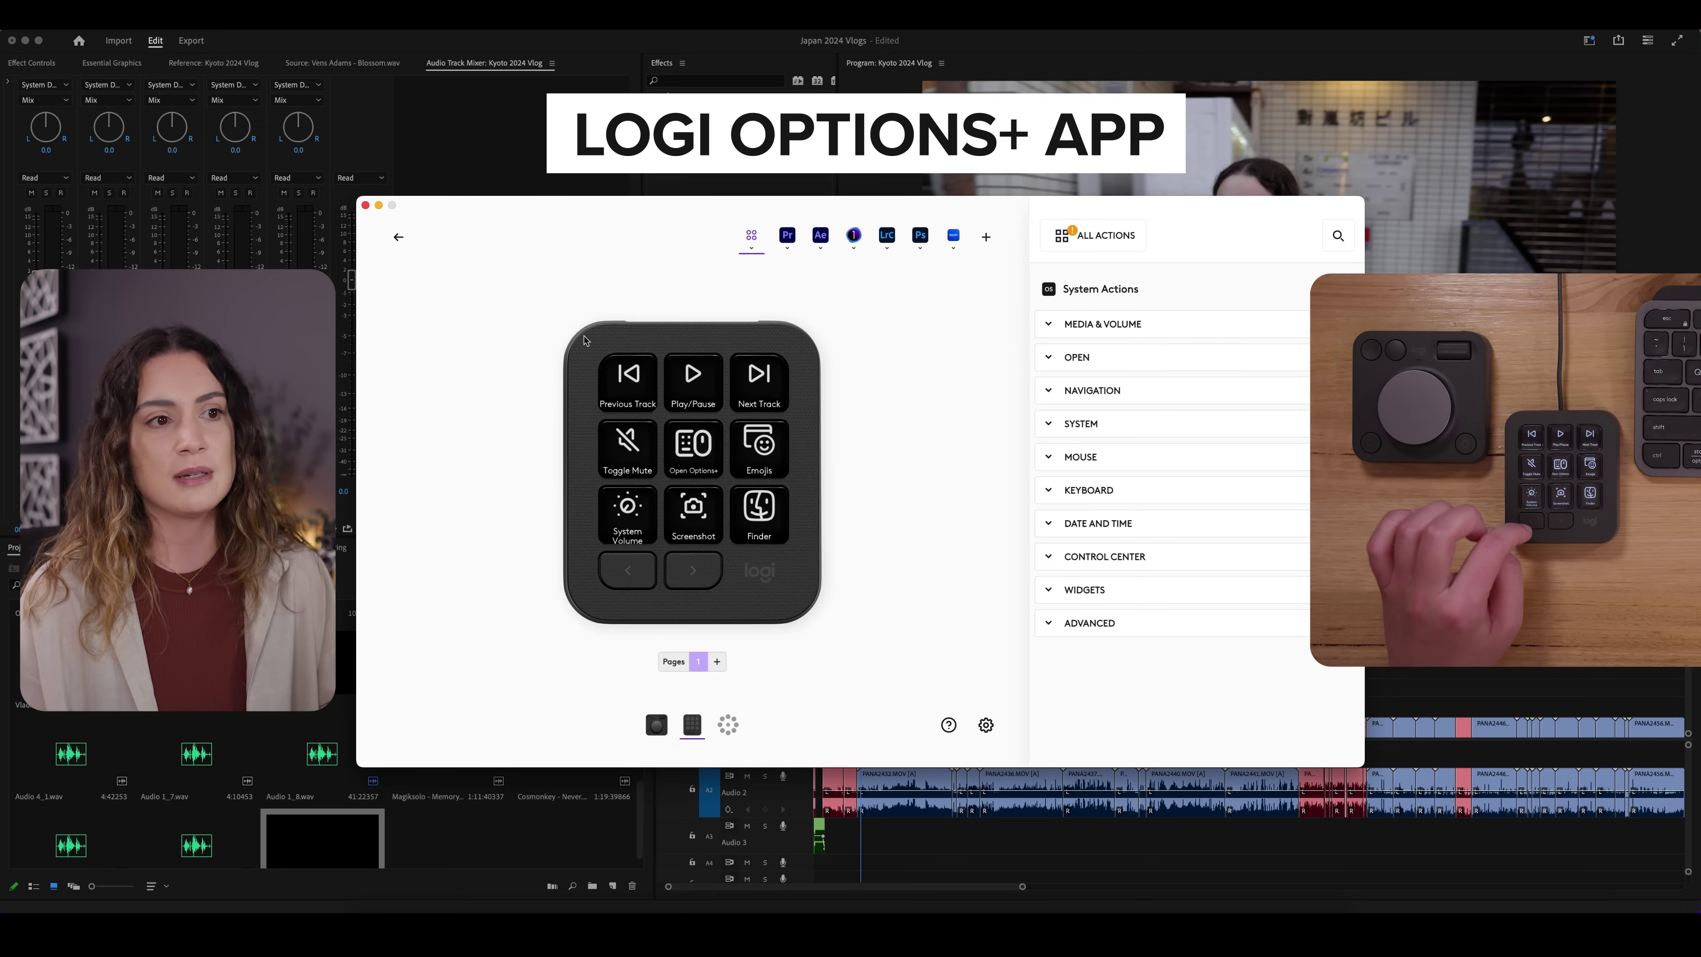
mouse_move(907, 243)
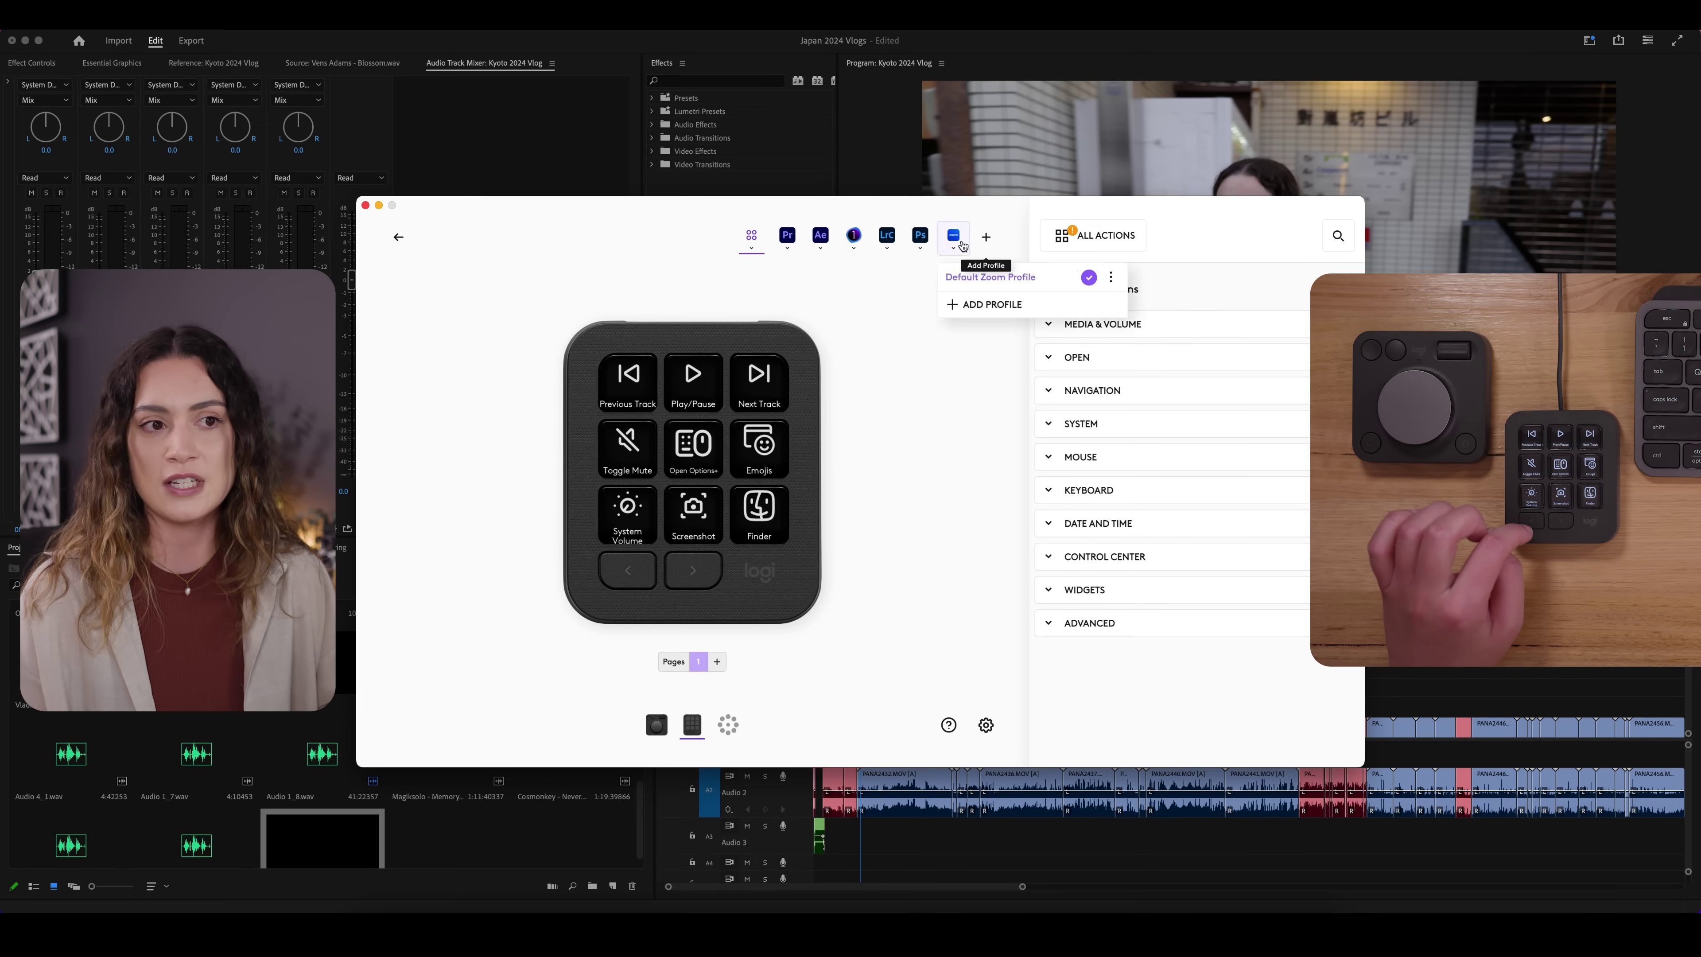
left_click(786, 240)
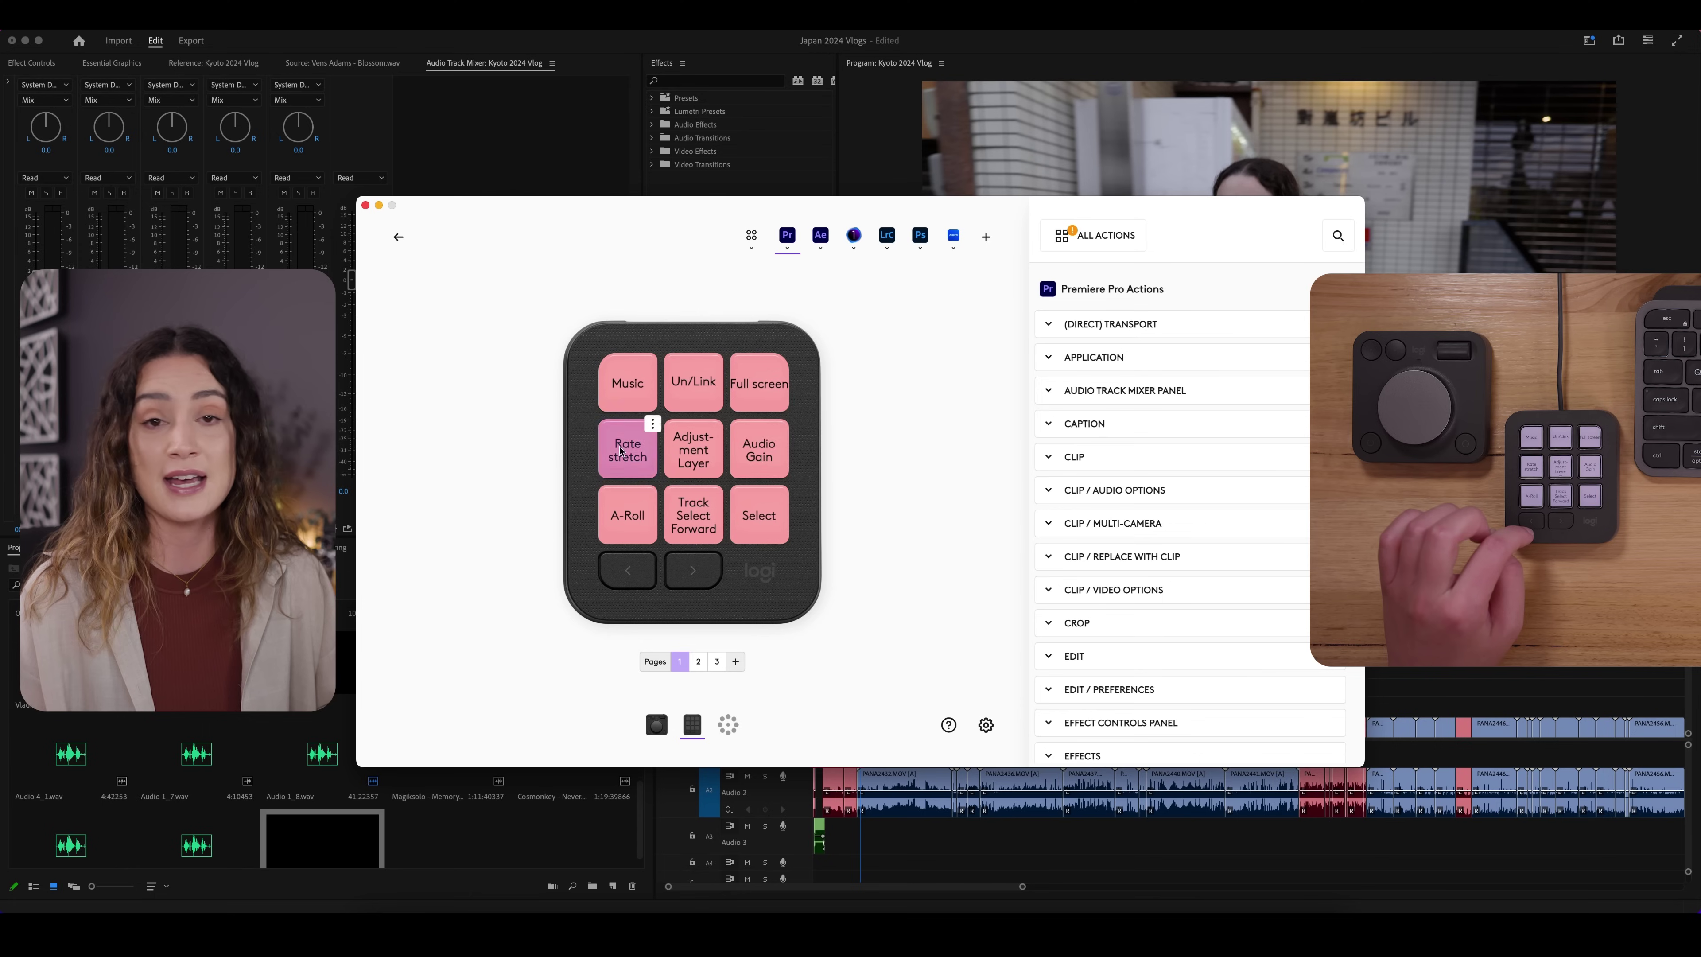
left_click(698, 661)
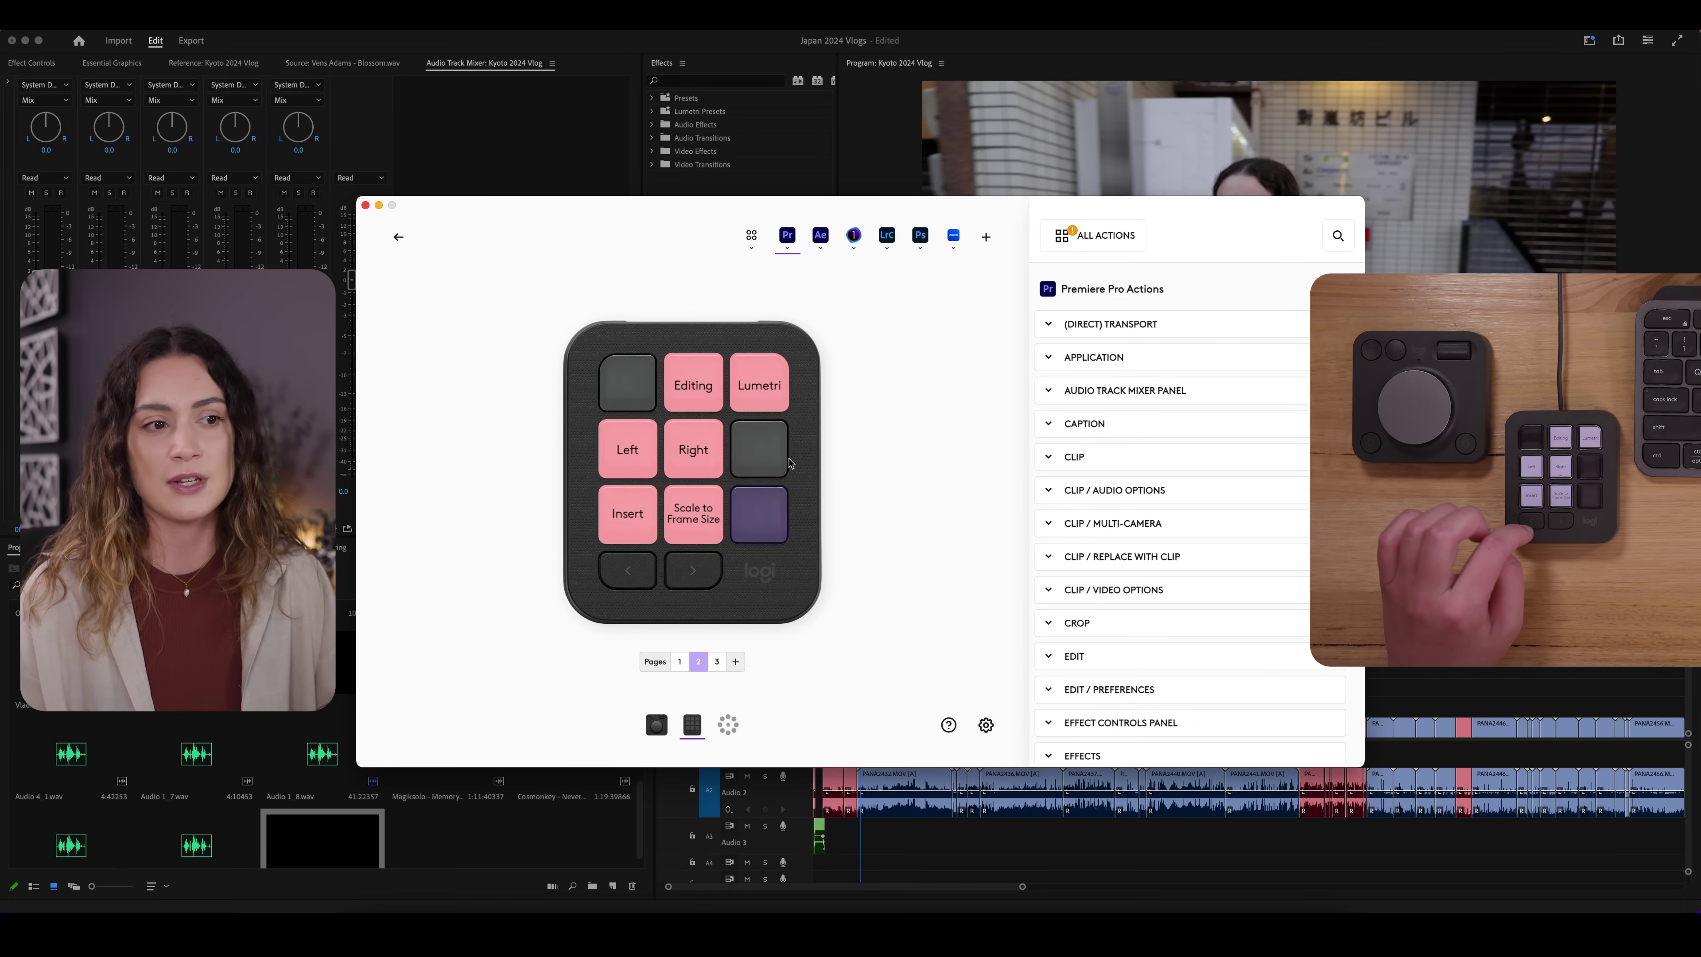
left_click(717, 663)
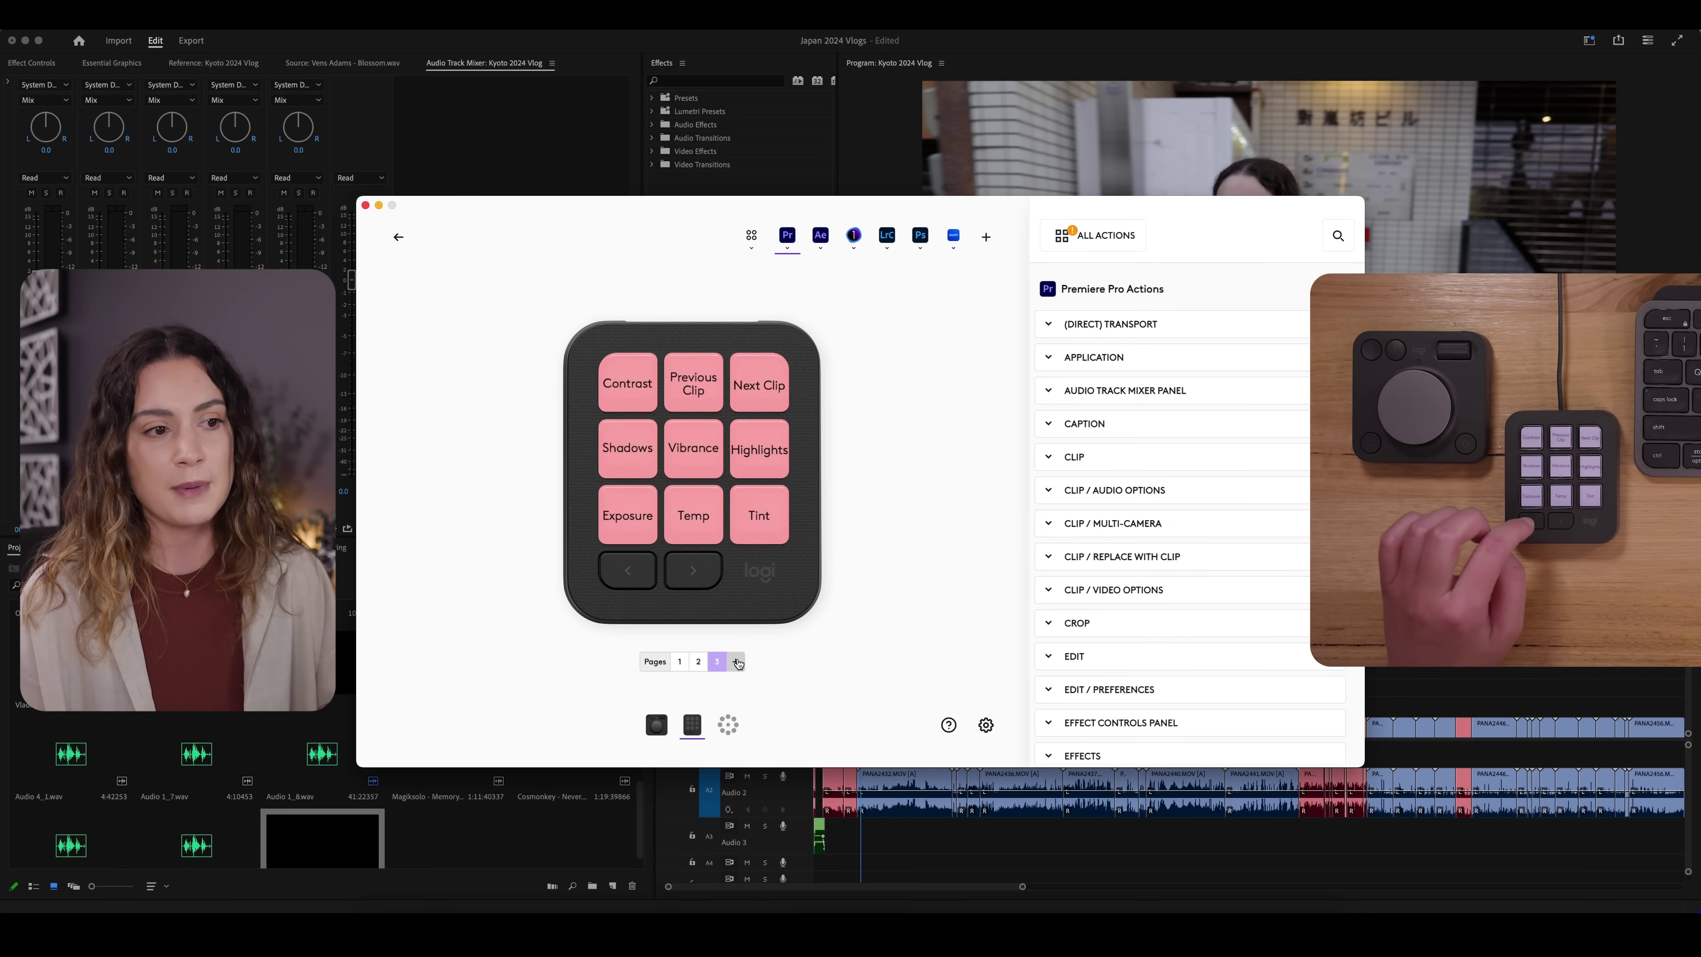
Step: Add a fourth page to the keypad profile and assign the Add or Remove Audio Keyframe clip action to its lower-left key
left_click(737, 662)
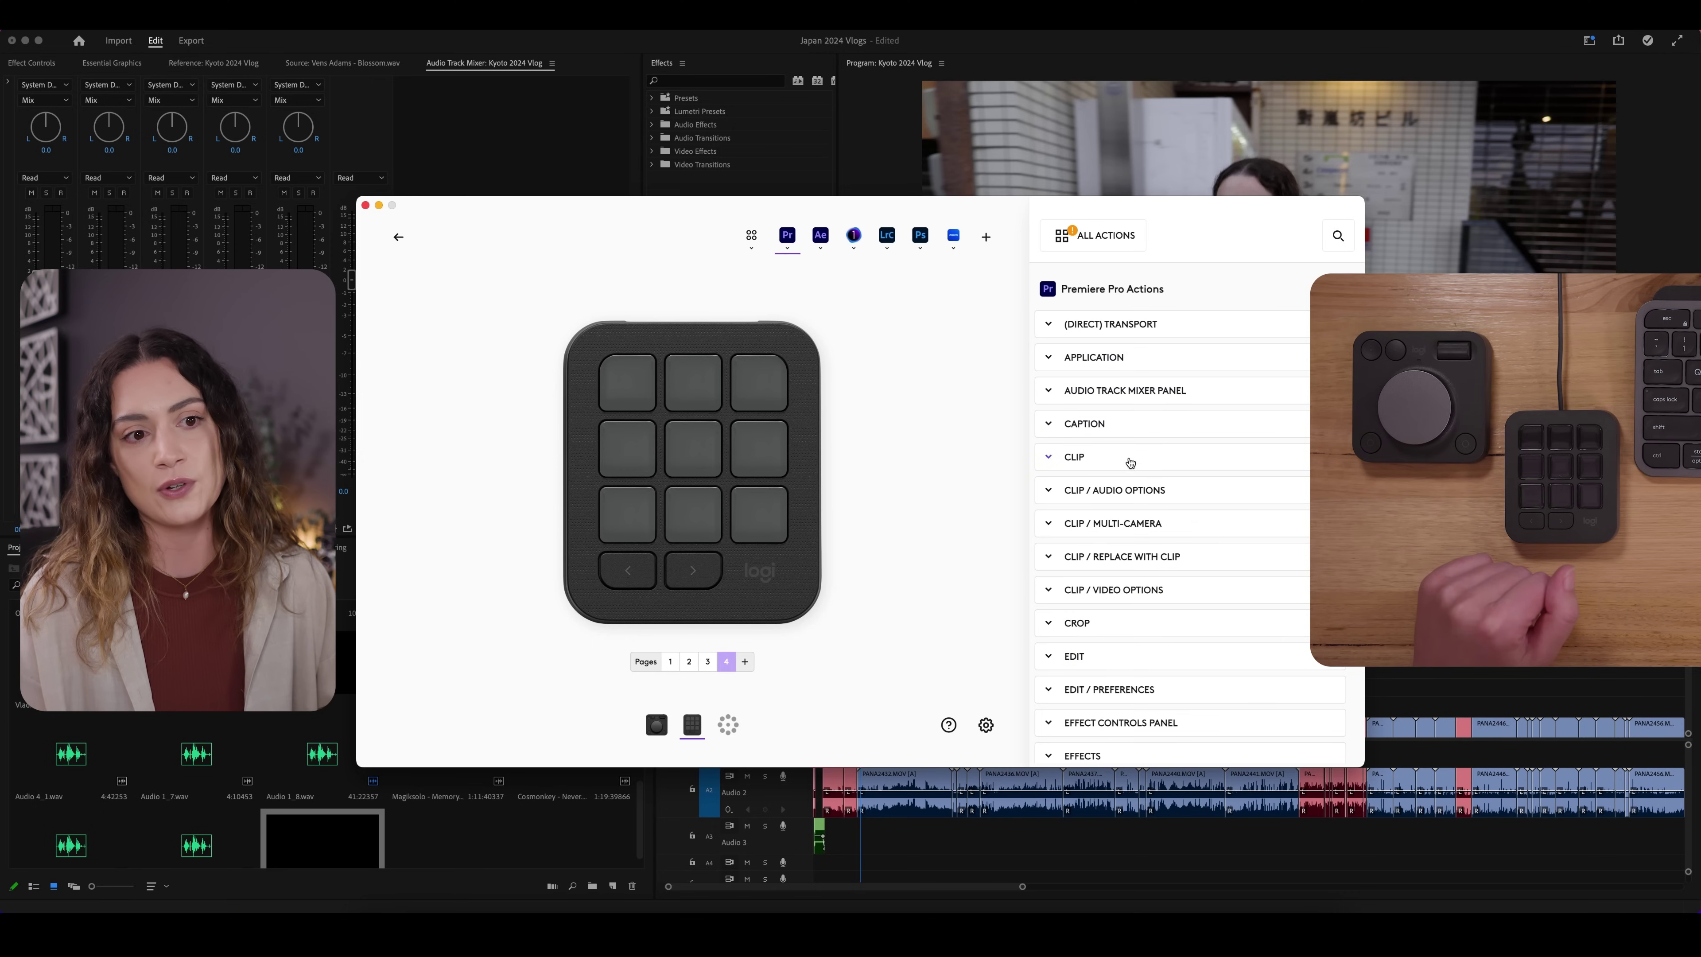
left_click(1053, 459)
scroll(1085, 461, "down", 3)
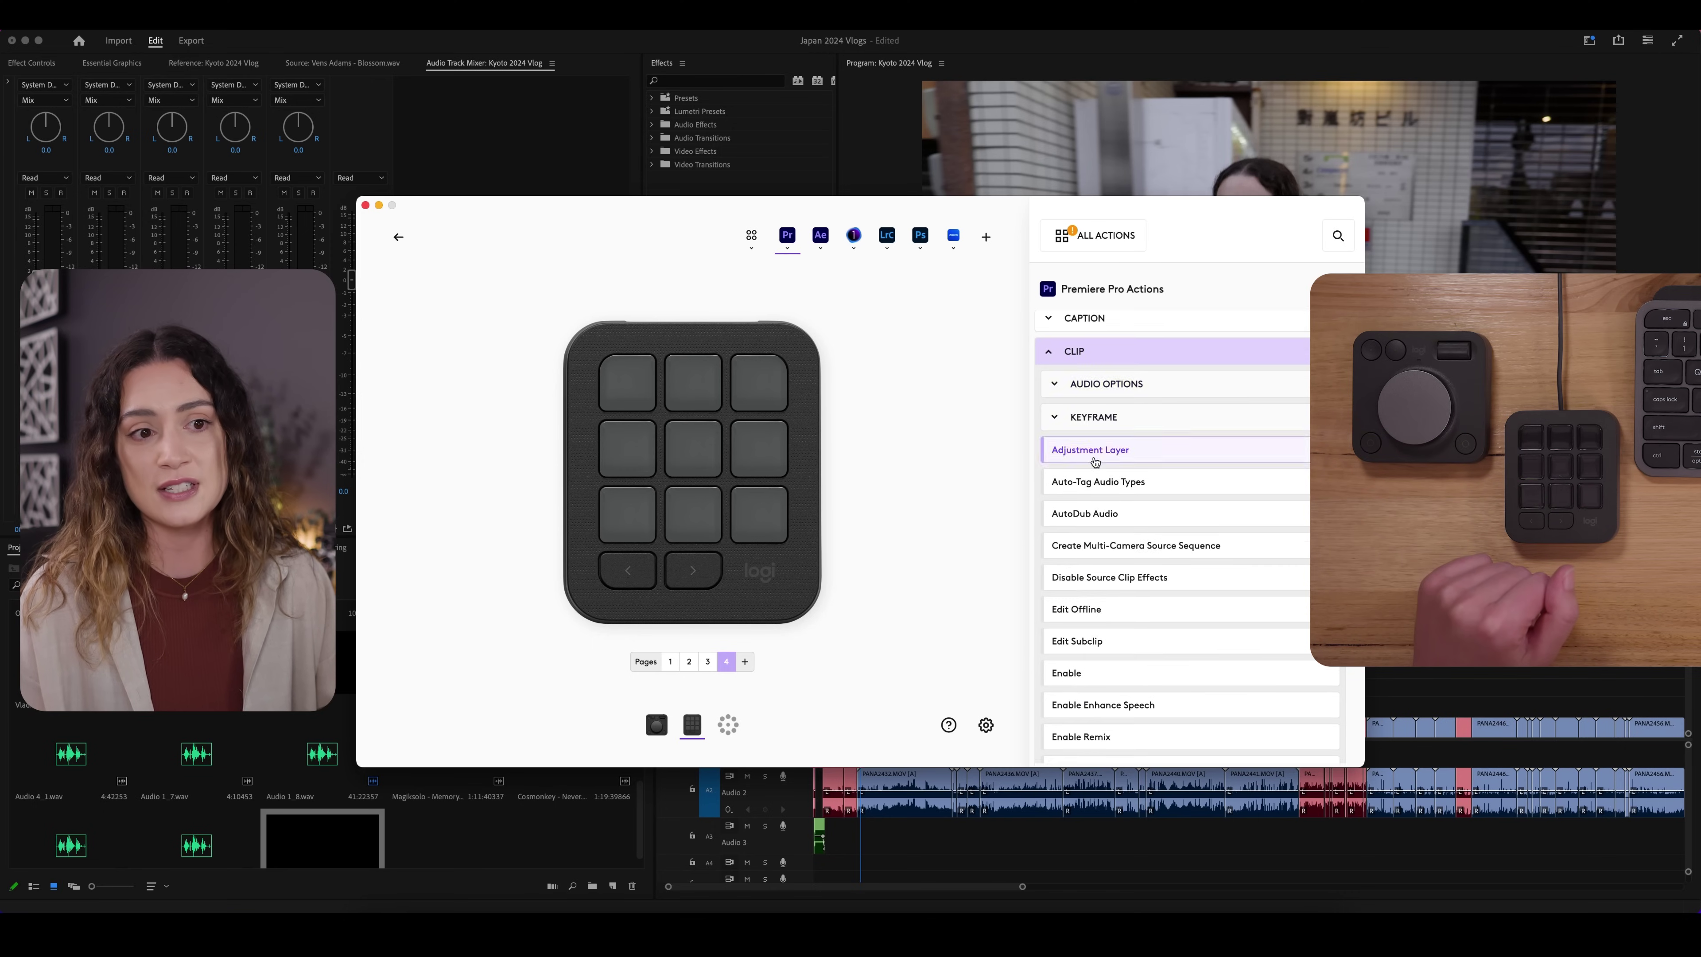
left_click(1060, 421)
scroll(1137, 571, "down", 2)
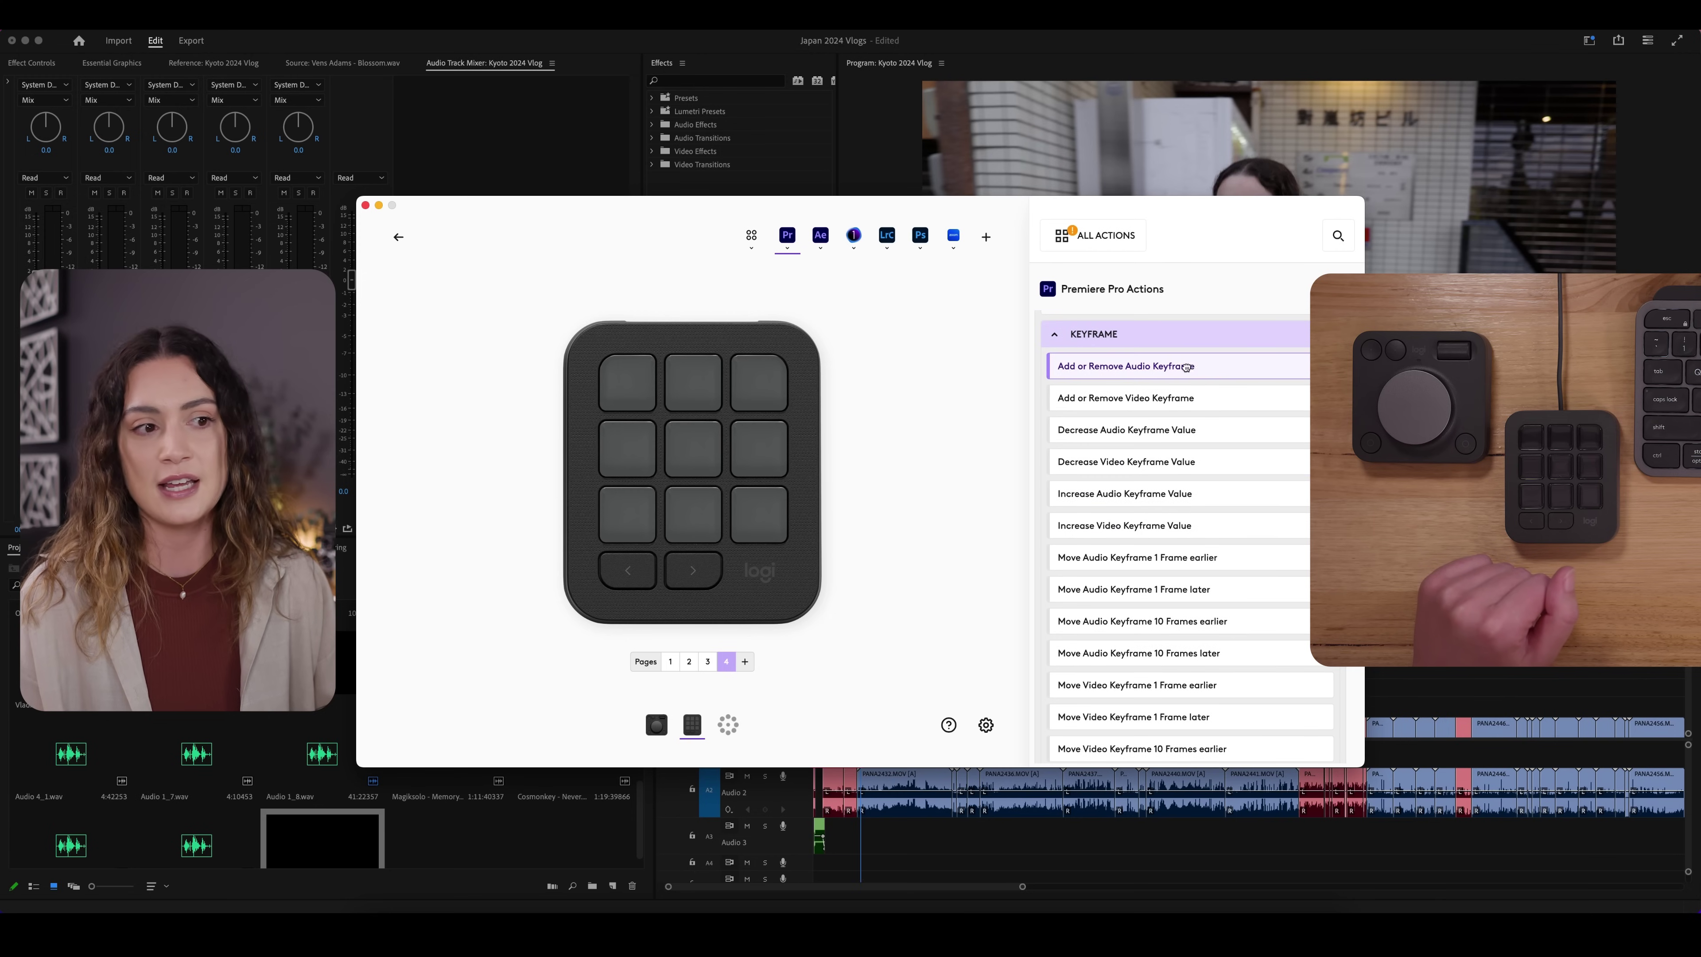
left_click_drag(1186, 367, 610, 512)
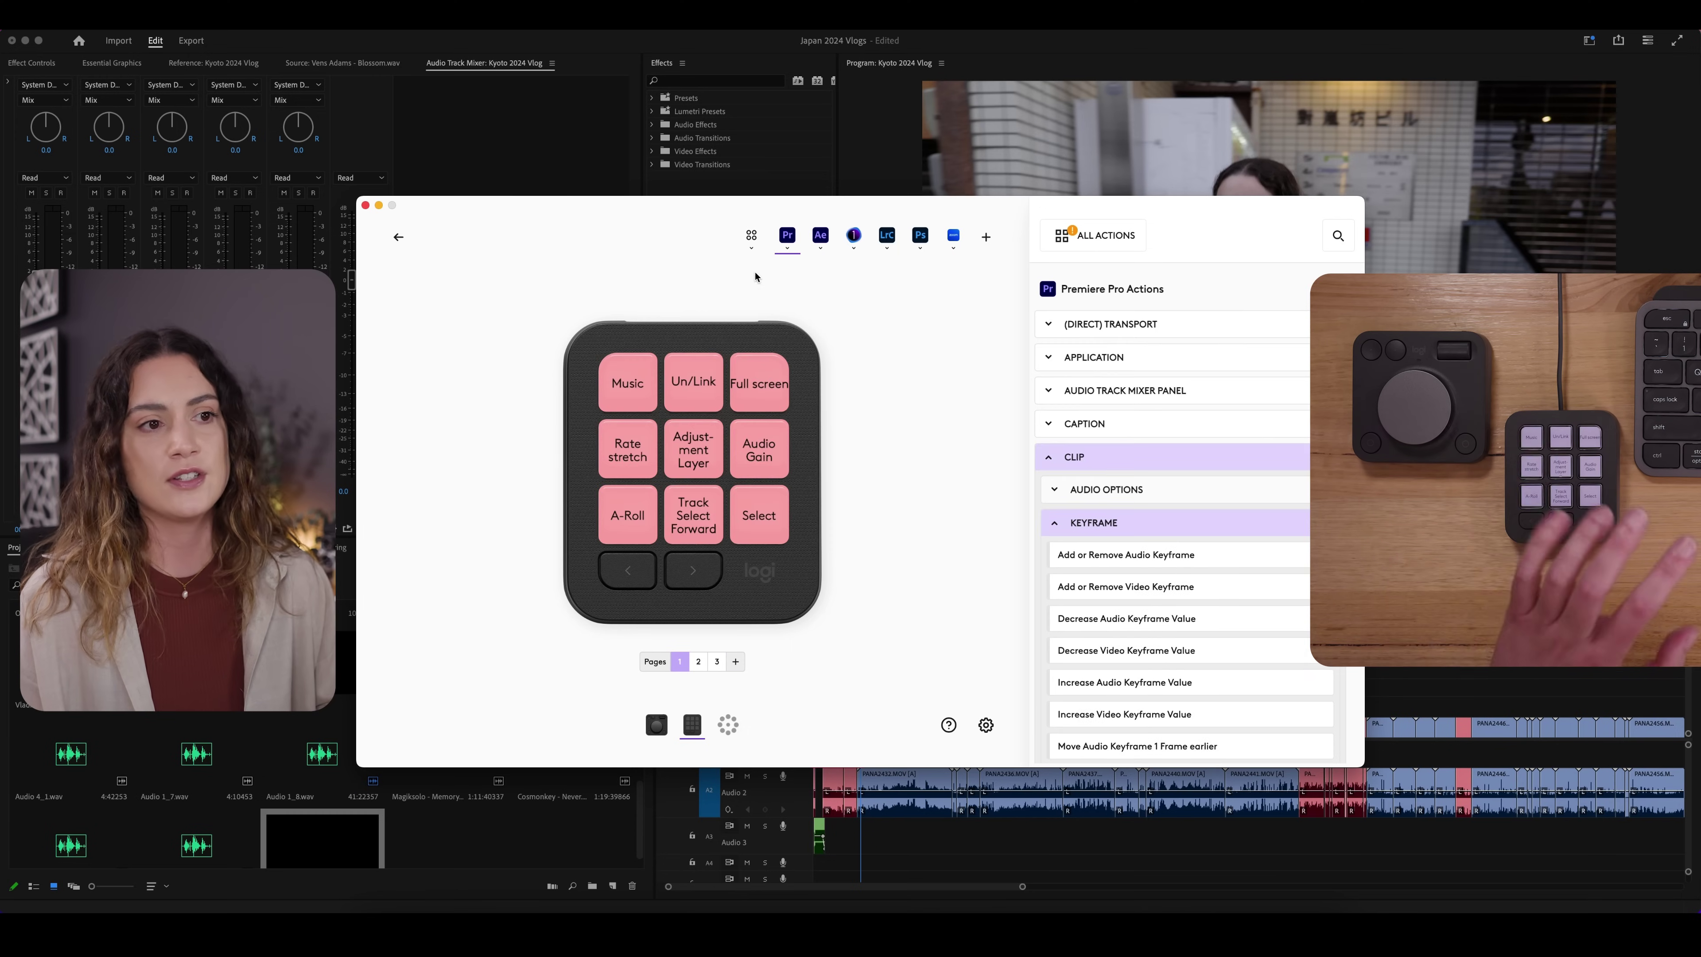
Step: Add a new Premiere Pro keypad profile from the Default template, named Default Adobe Premiere Pro CC Profile
left_click(788, 236)
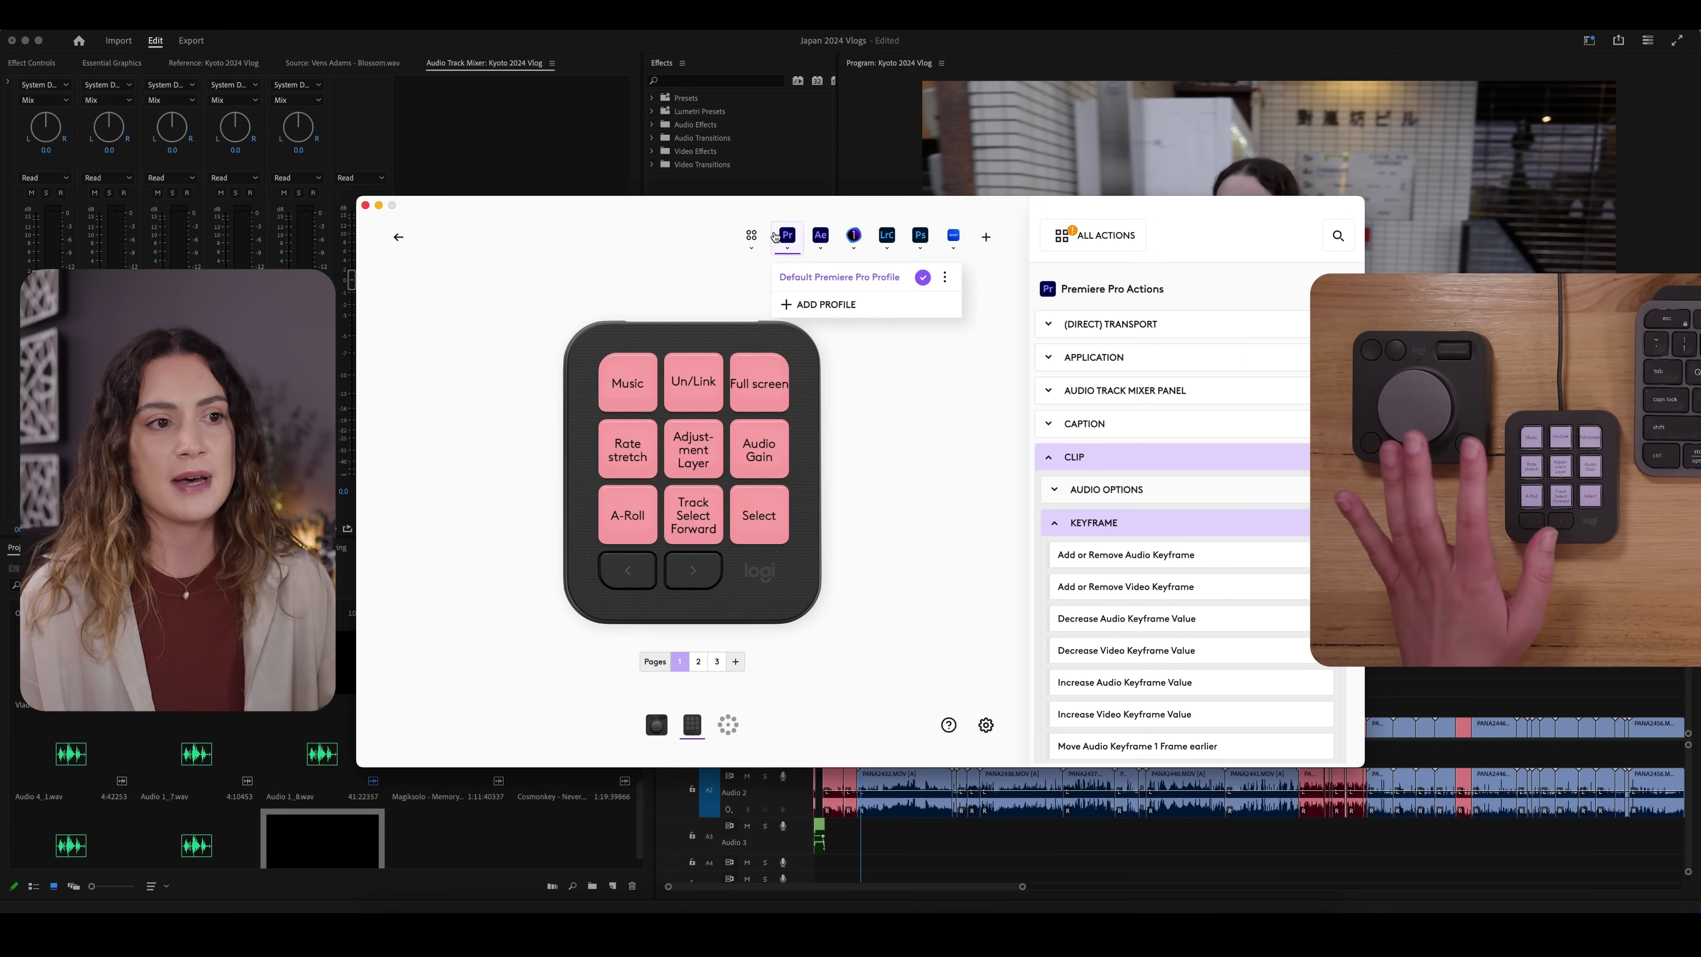
left_click(834, 307)
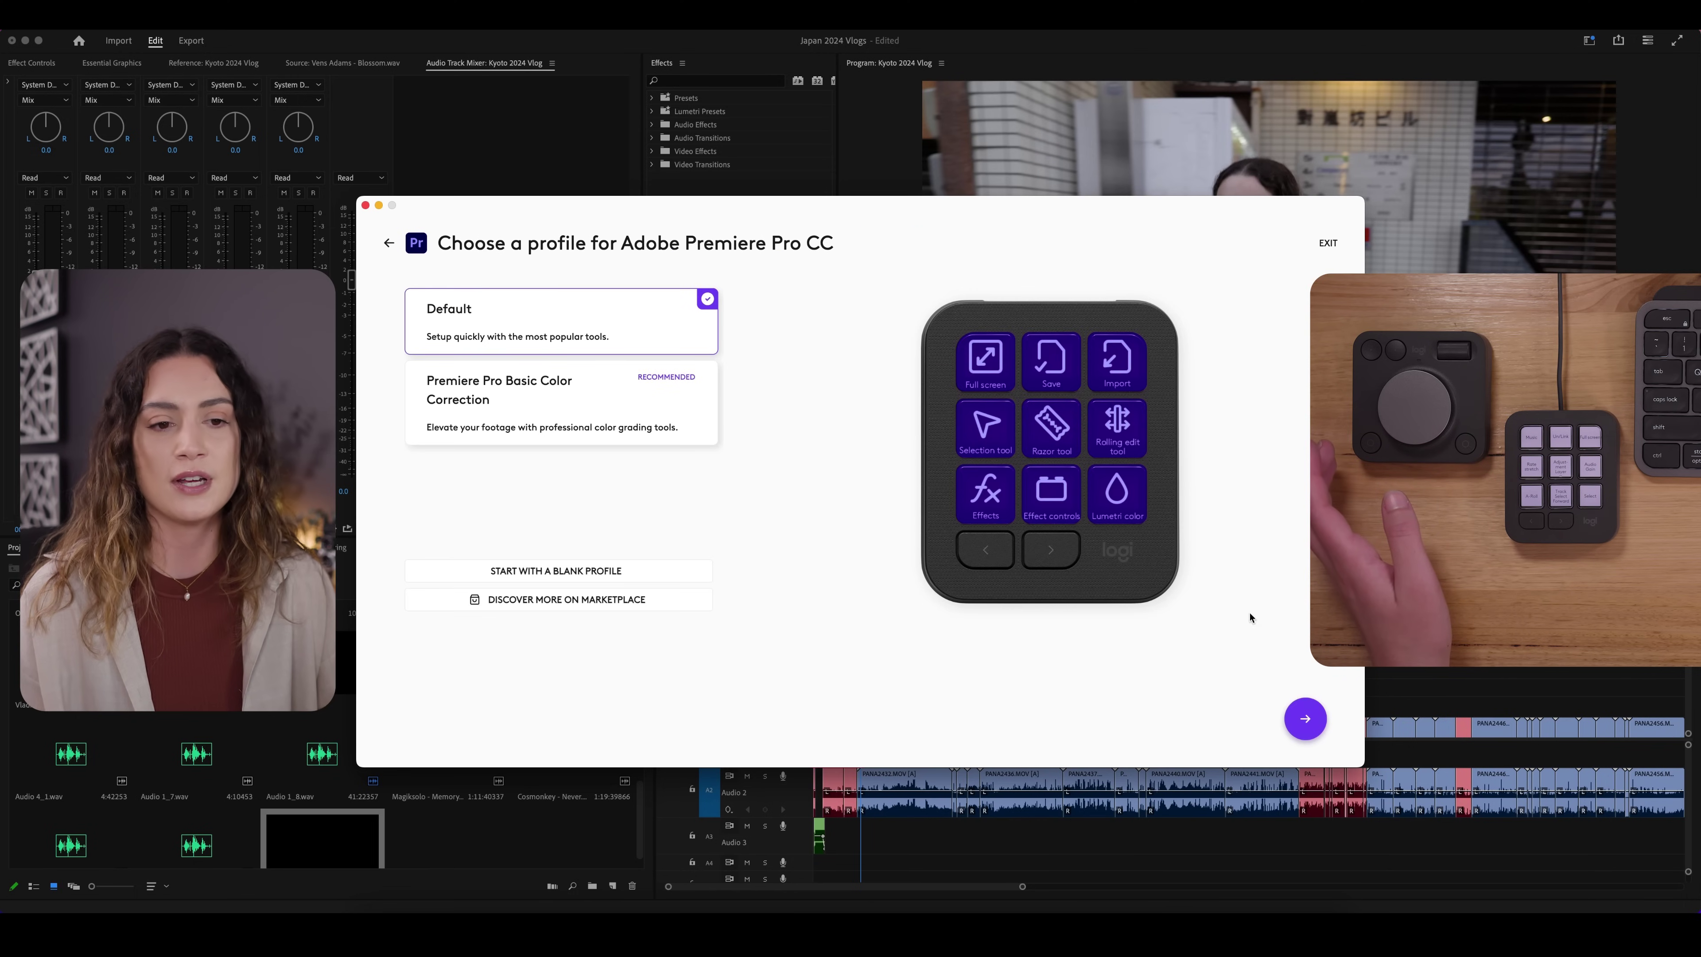
left_click(1316, 722)
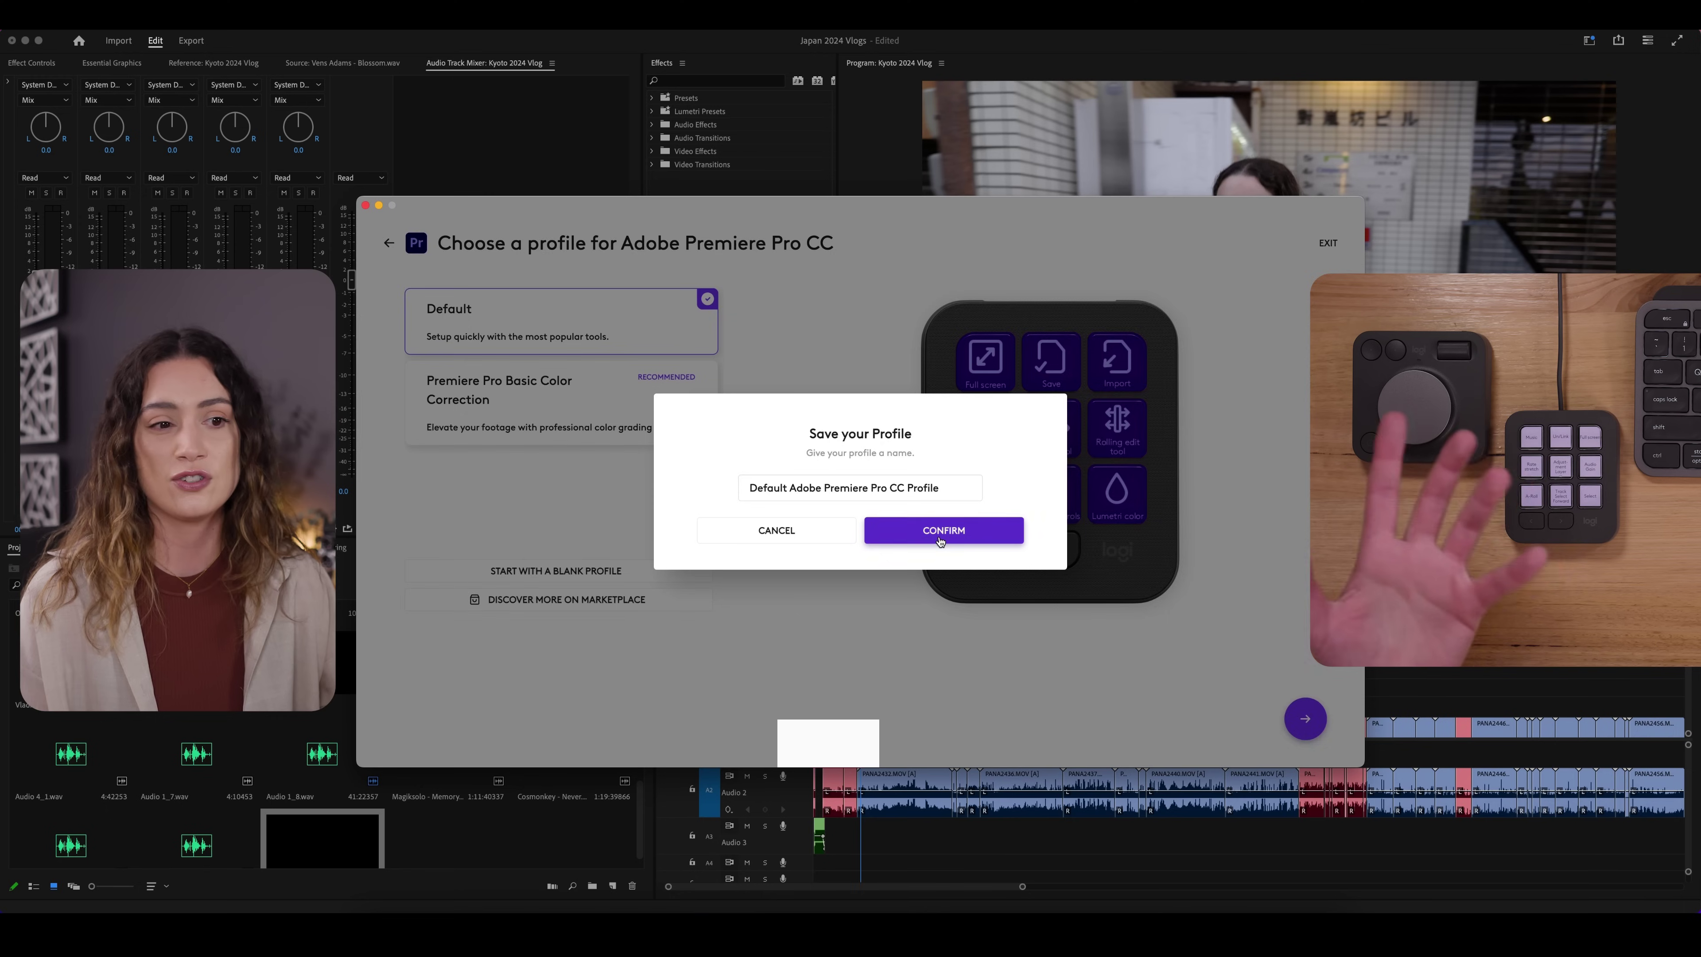
left_click(940, 536)
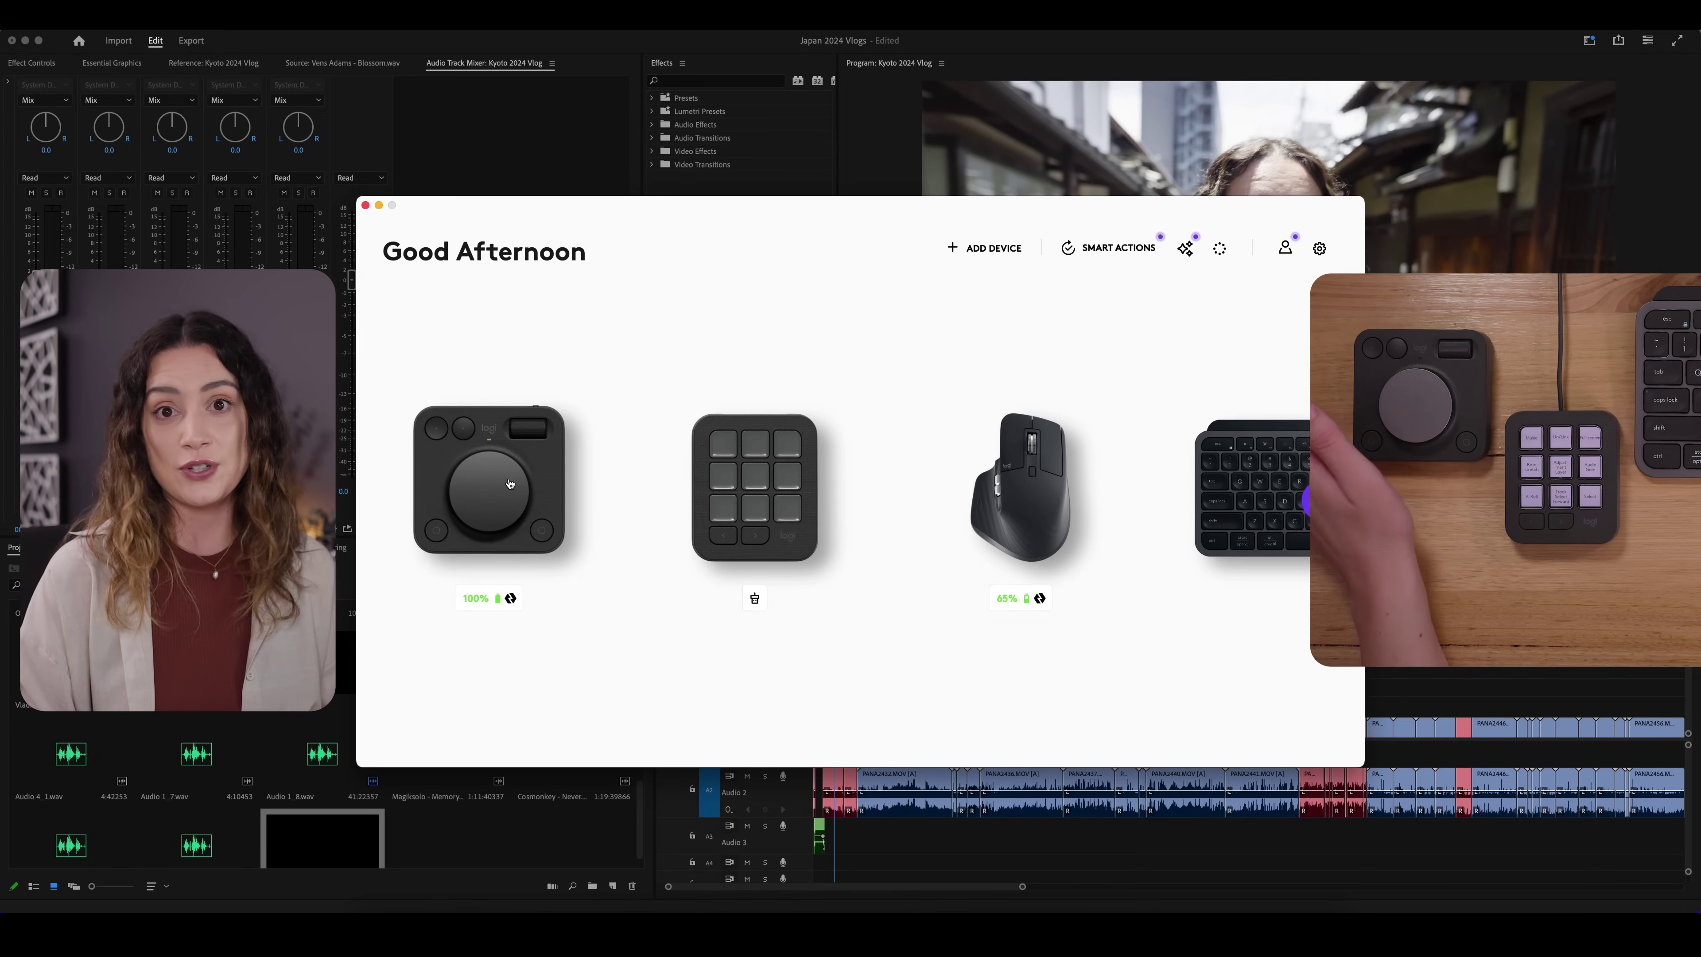
Step: Assign the Decrease Video Keyframe Value action to the lower-left button of the MX Creative Dialpad in its Premiere Pro profile
left_click(509, 484)
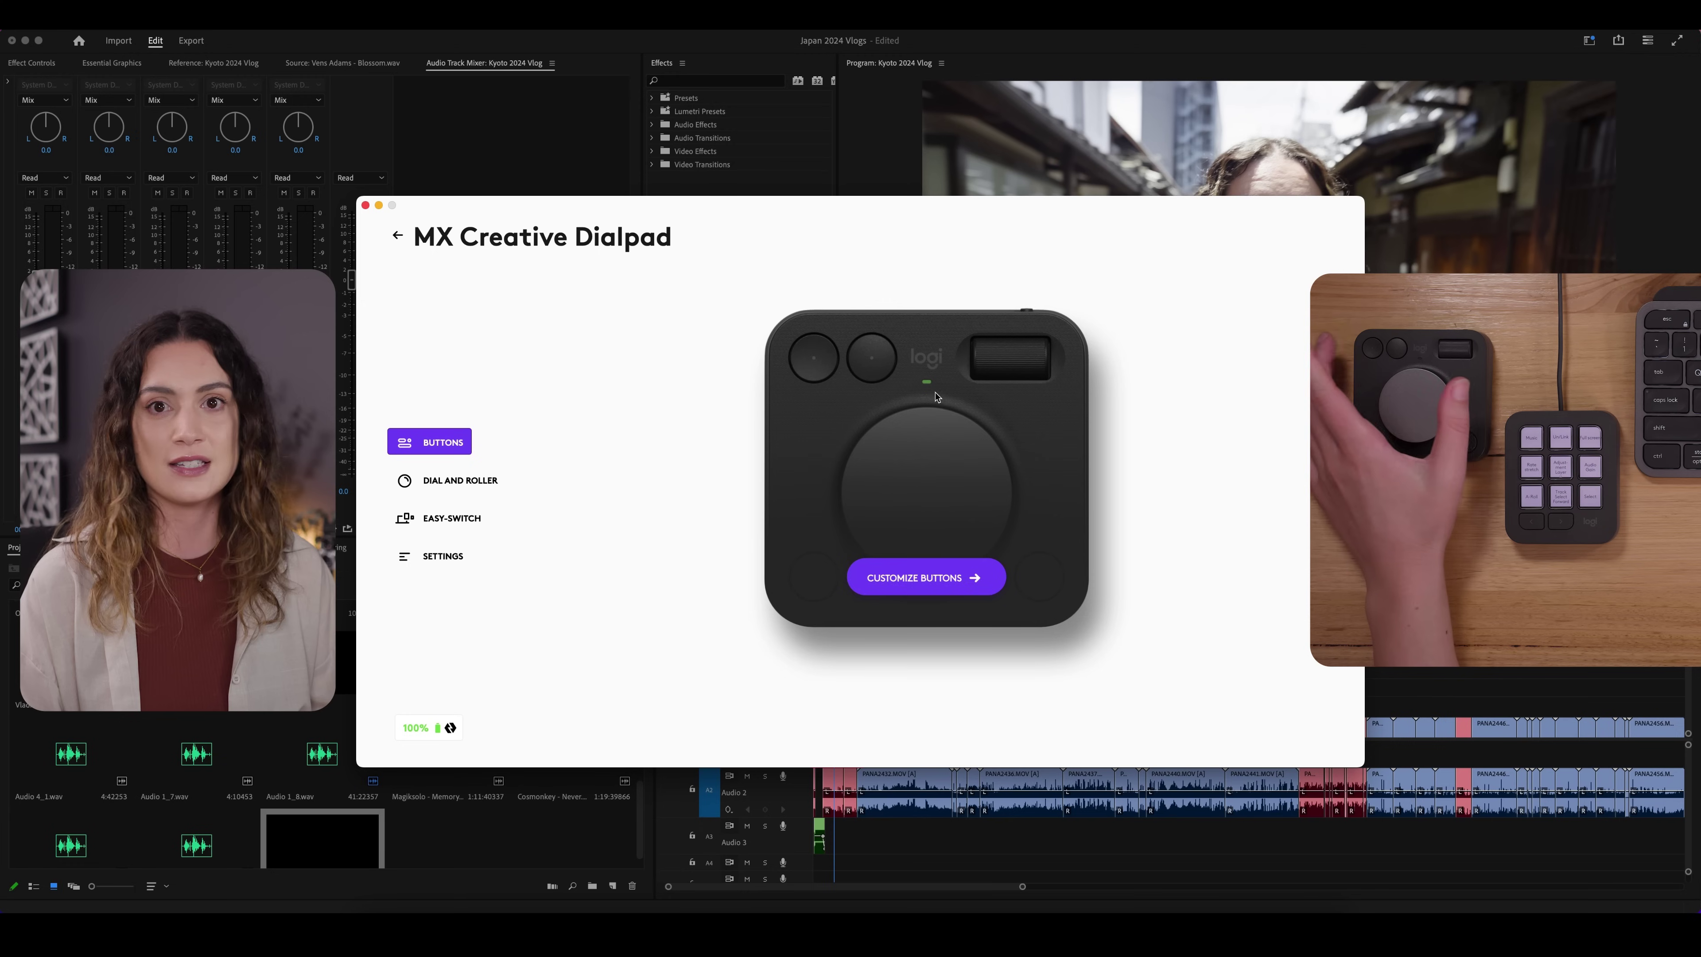
left_click(919, 578)
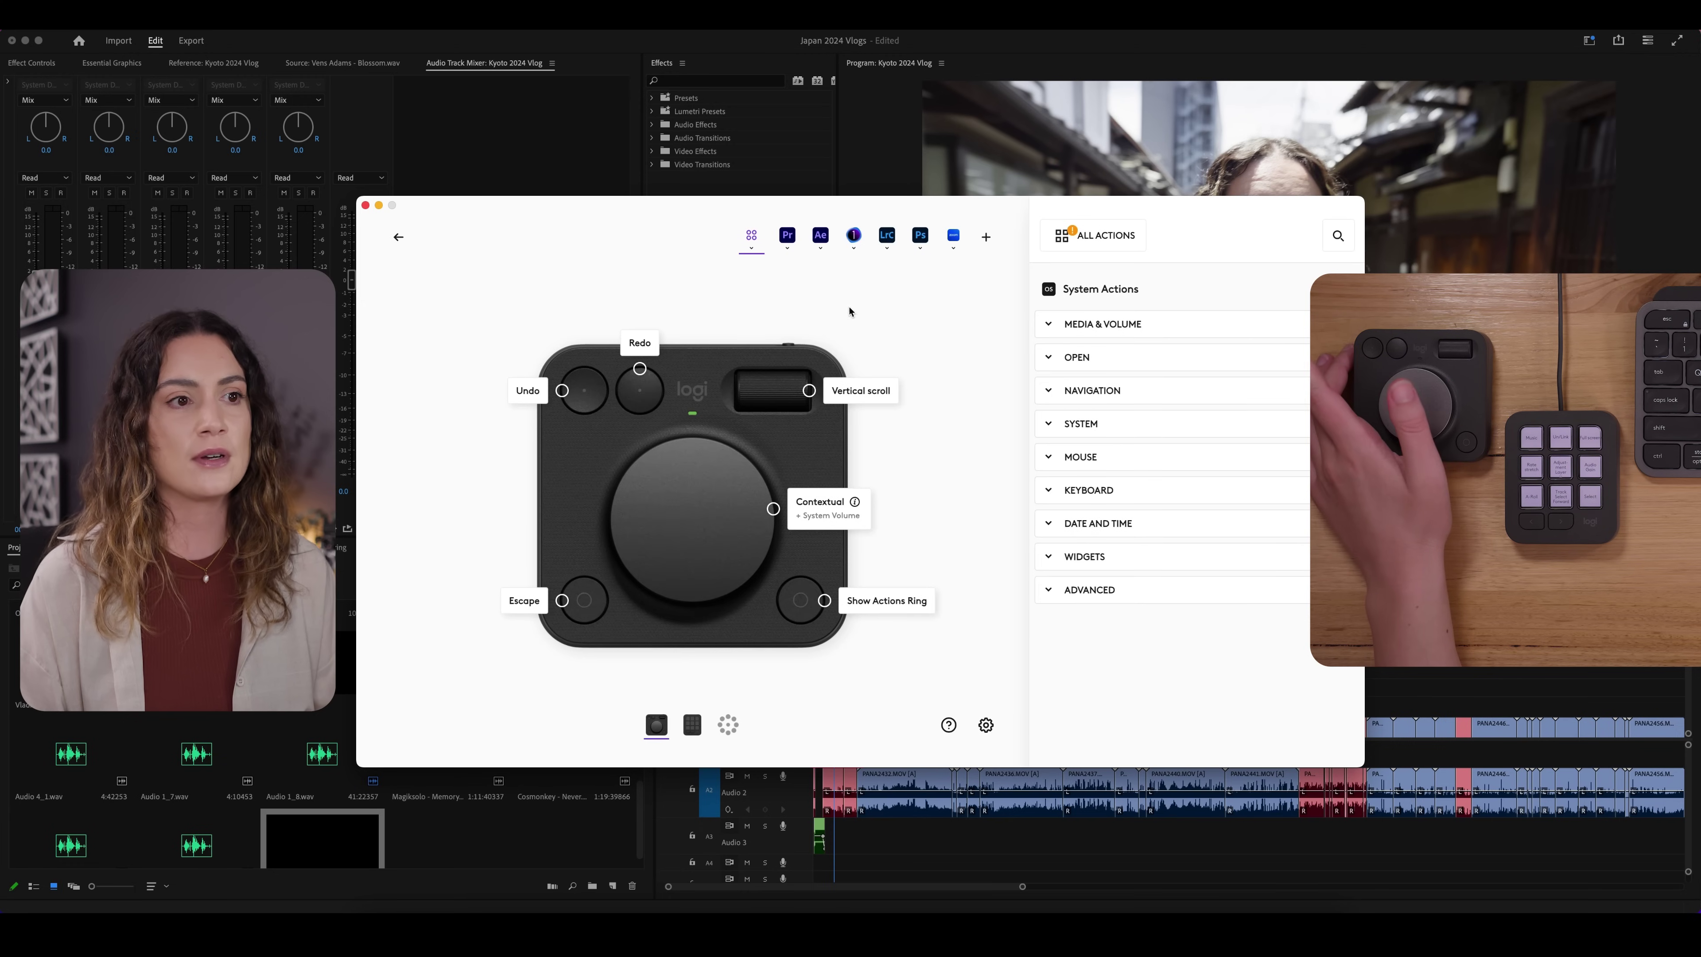
left_click(788, 238)
left_click(891, 509)
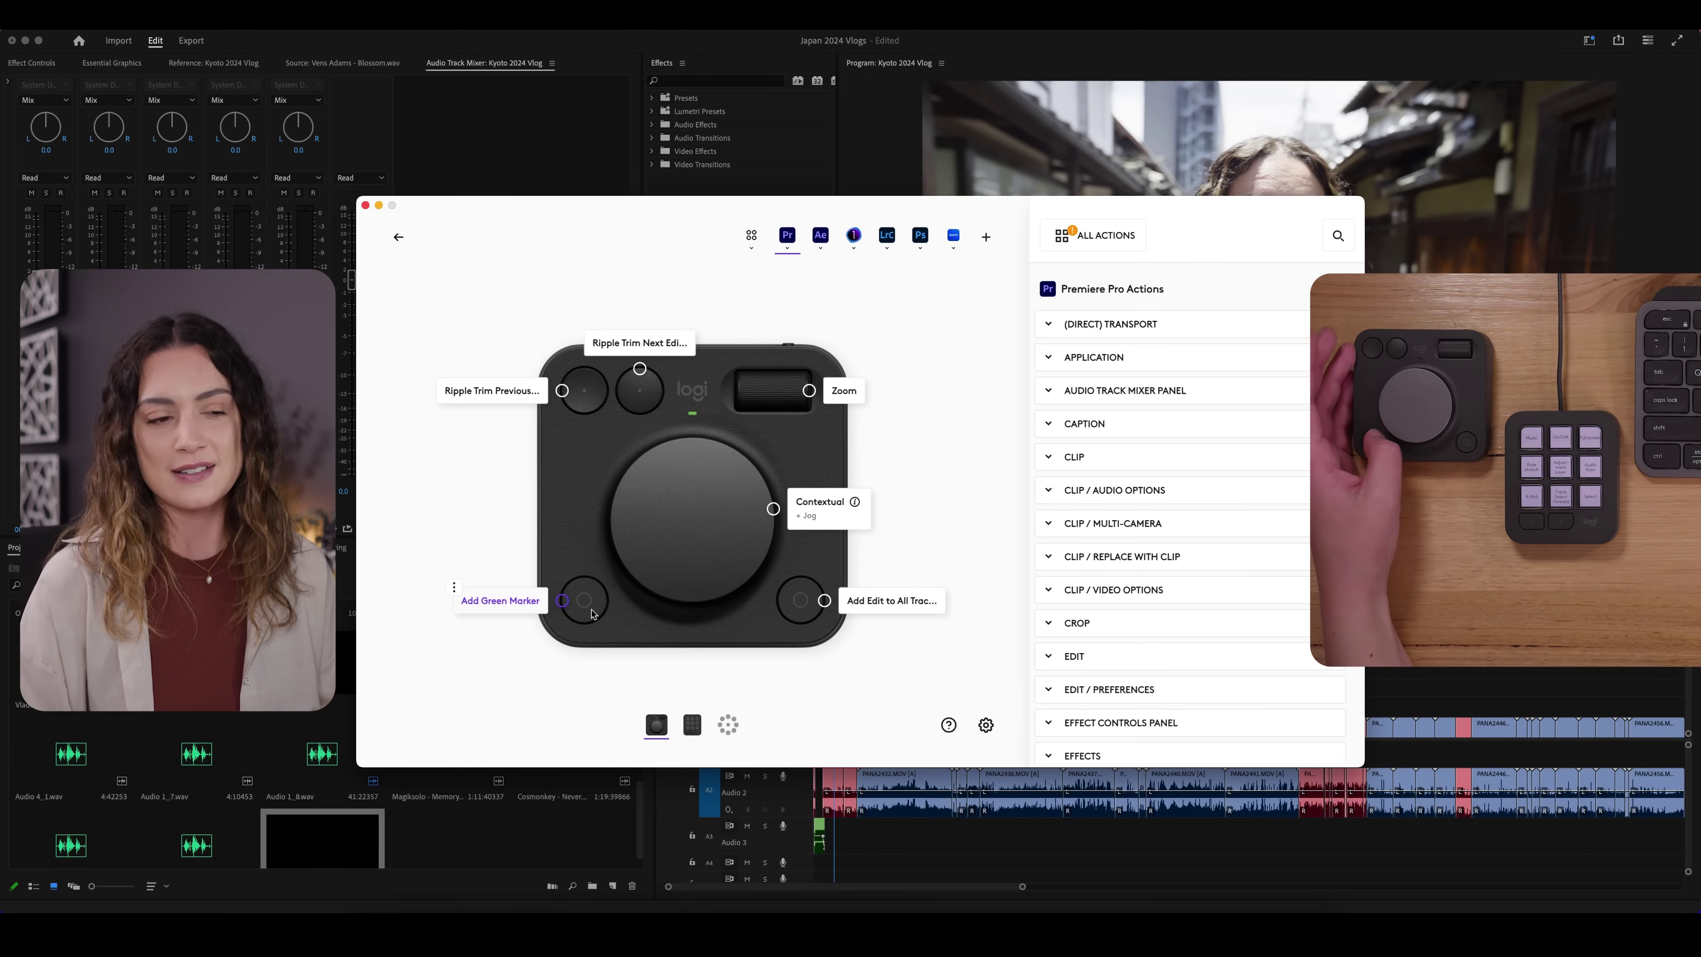
left_click(1051, 459)
scroll(1132, 579, "down", 3)
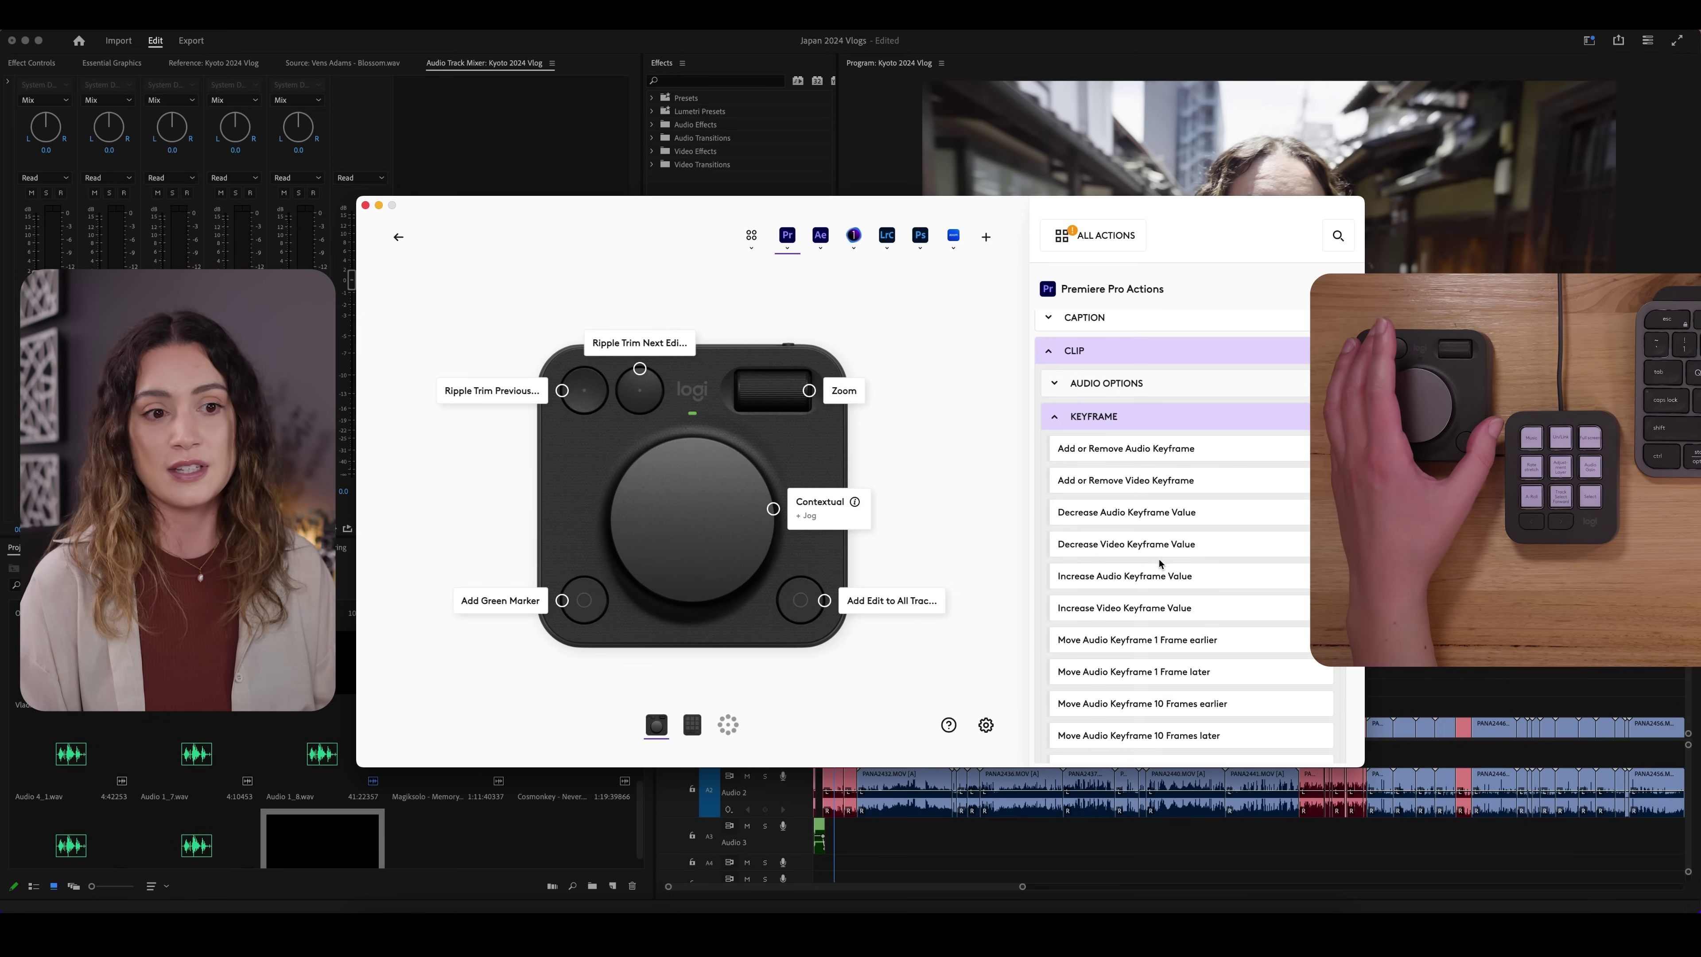
mouse_move(1145, 544)
left_mouse_down()
mouse_move(494, 575)
mouse_move(473, 599)
left_mouse_up()
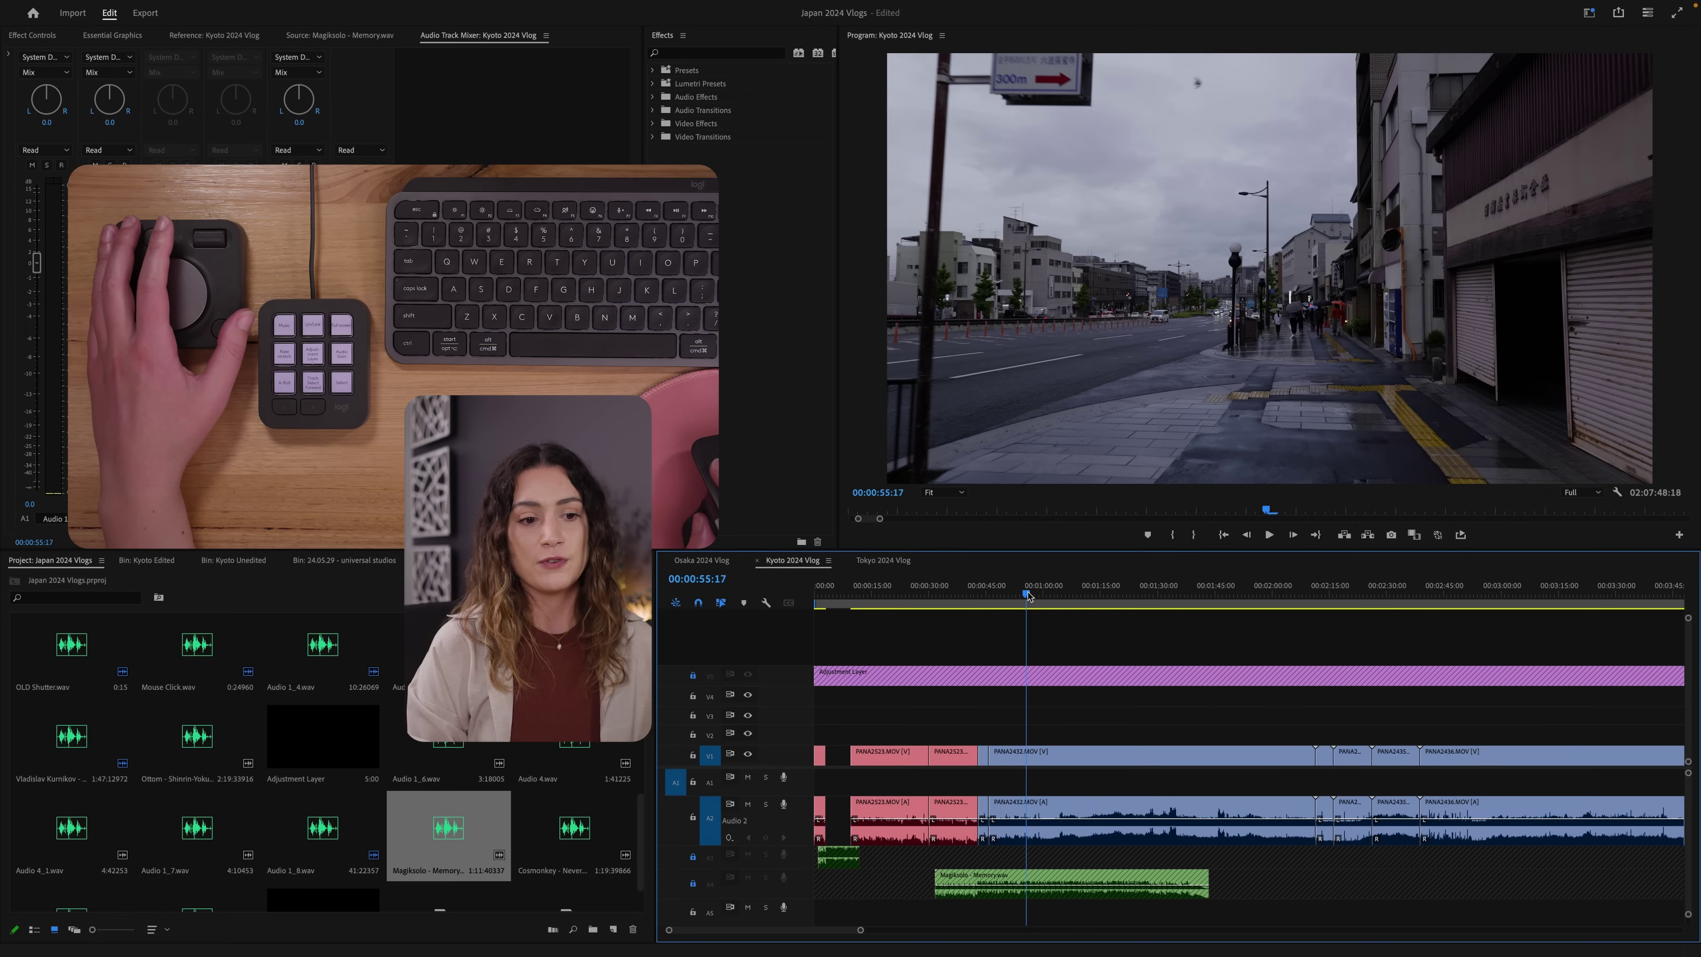
Step: Switch back to Premiere Pro with the playhead at 00:01:17:16 and open the photo P1032487.jpg from the Kyoto Edited bin
left_click_drag(1026, 596, 1110, 597)
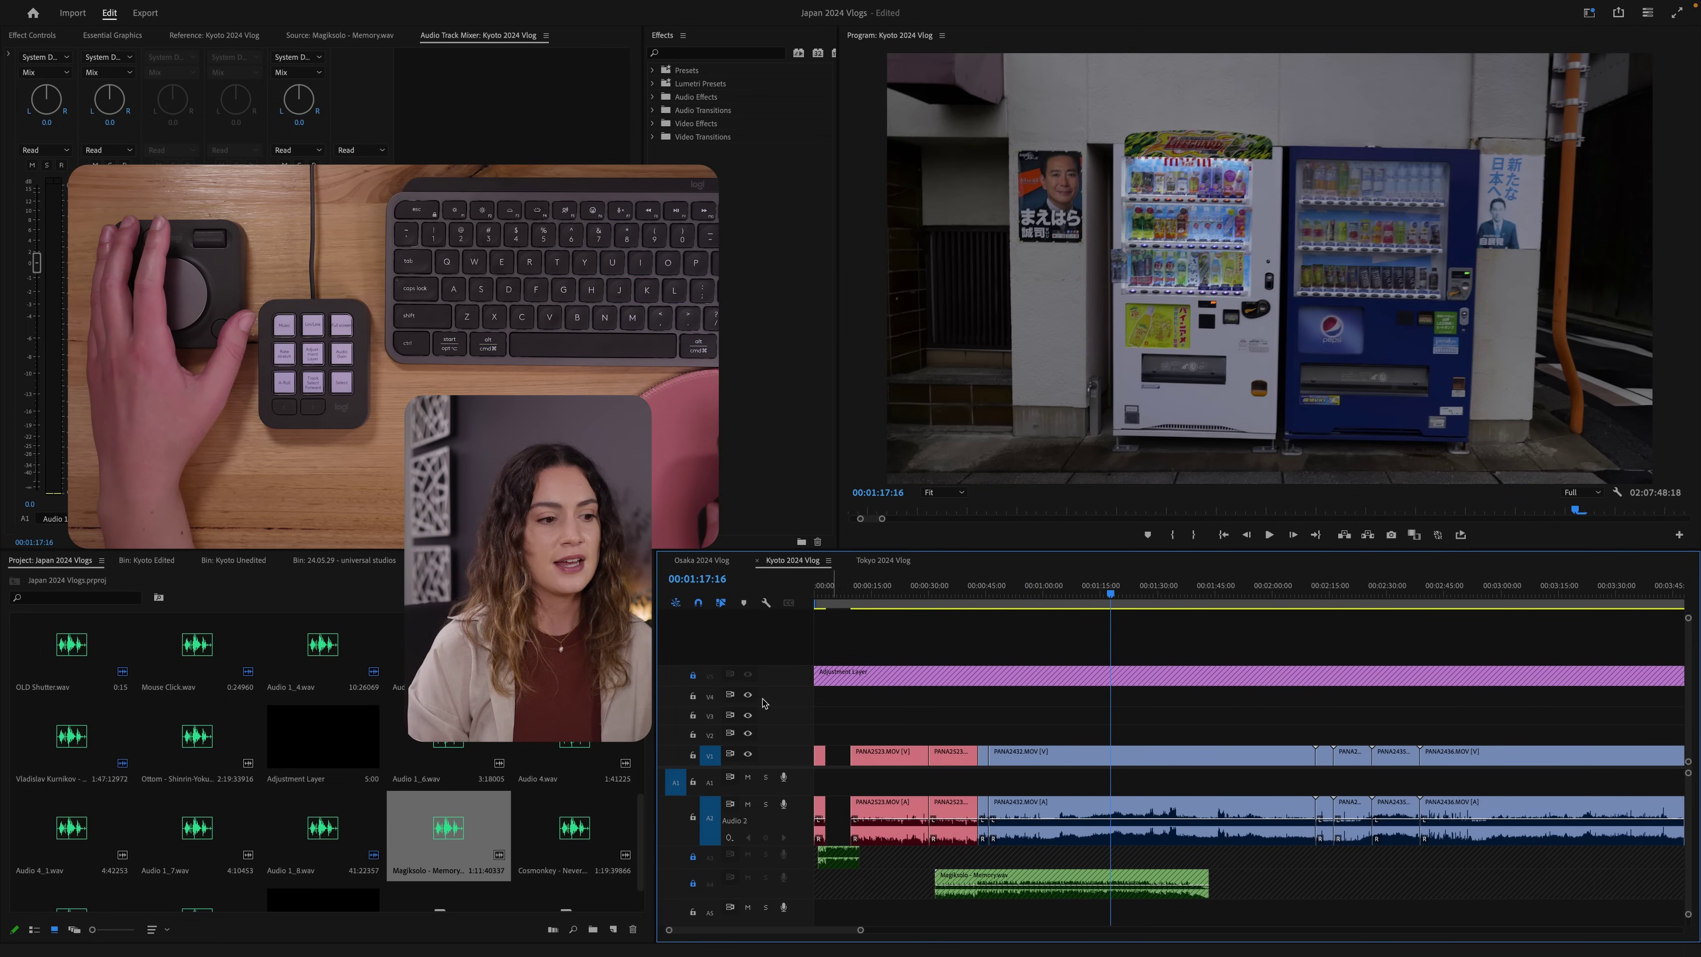
scroll(553, 799, "down", 2)
double_click(583, 860)
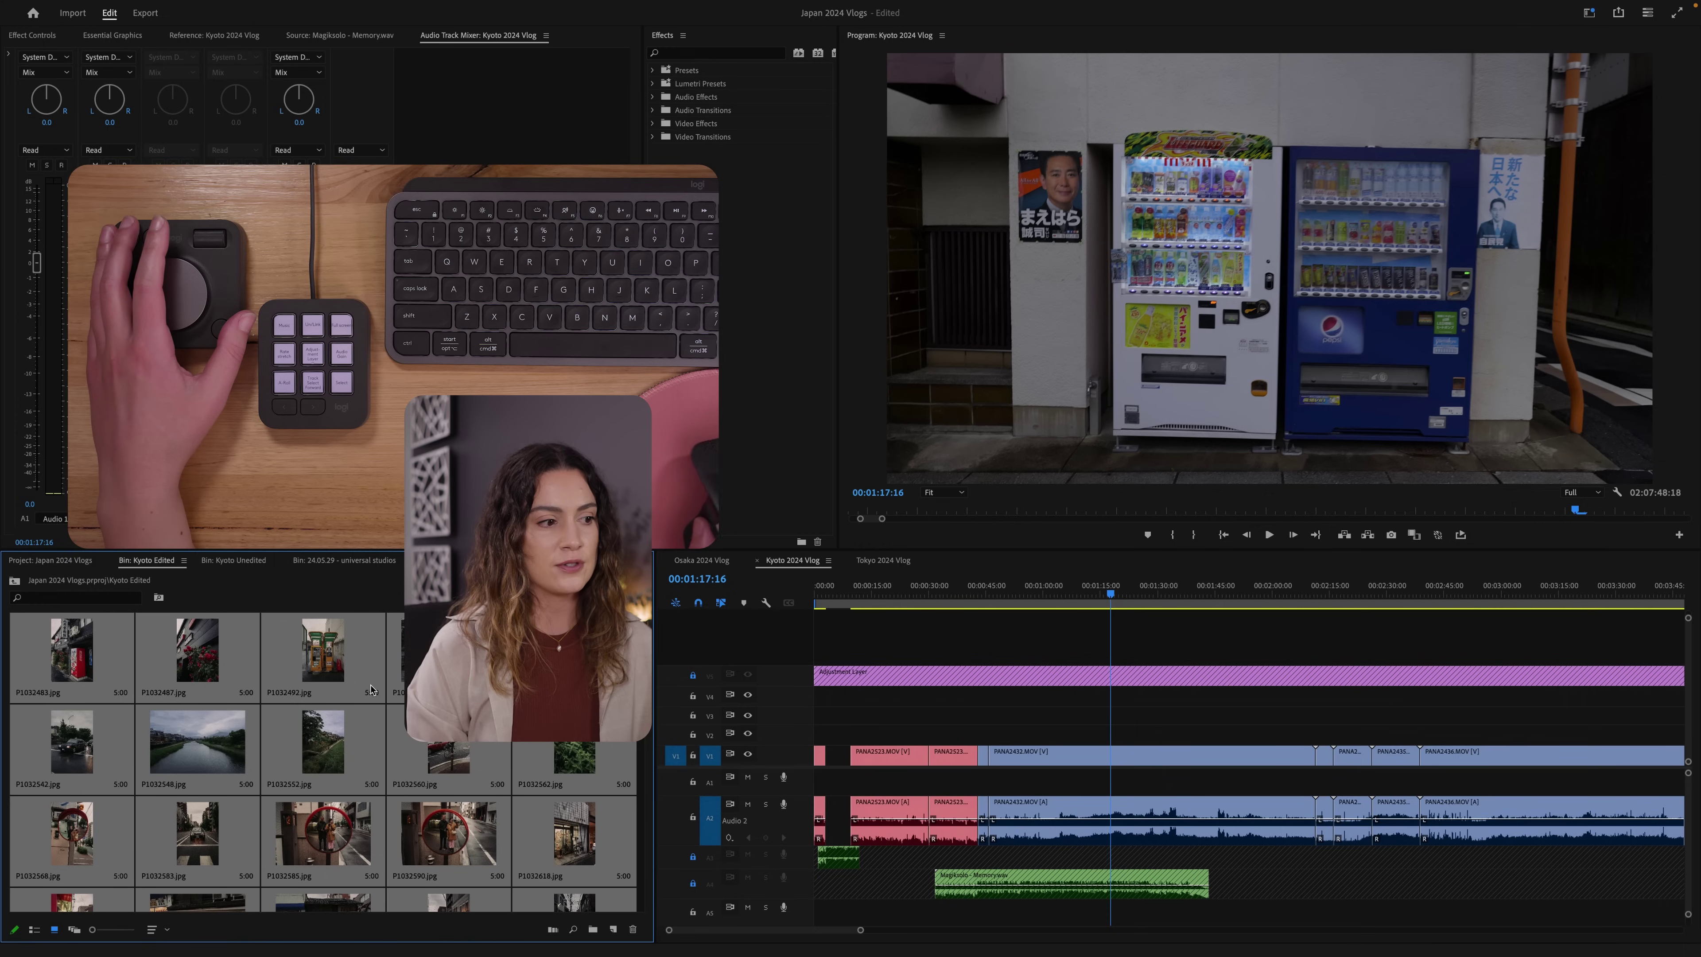
left_click(197, 671)
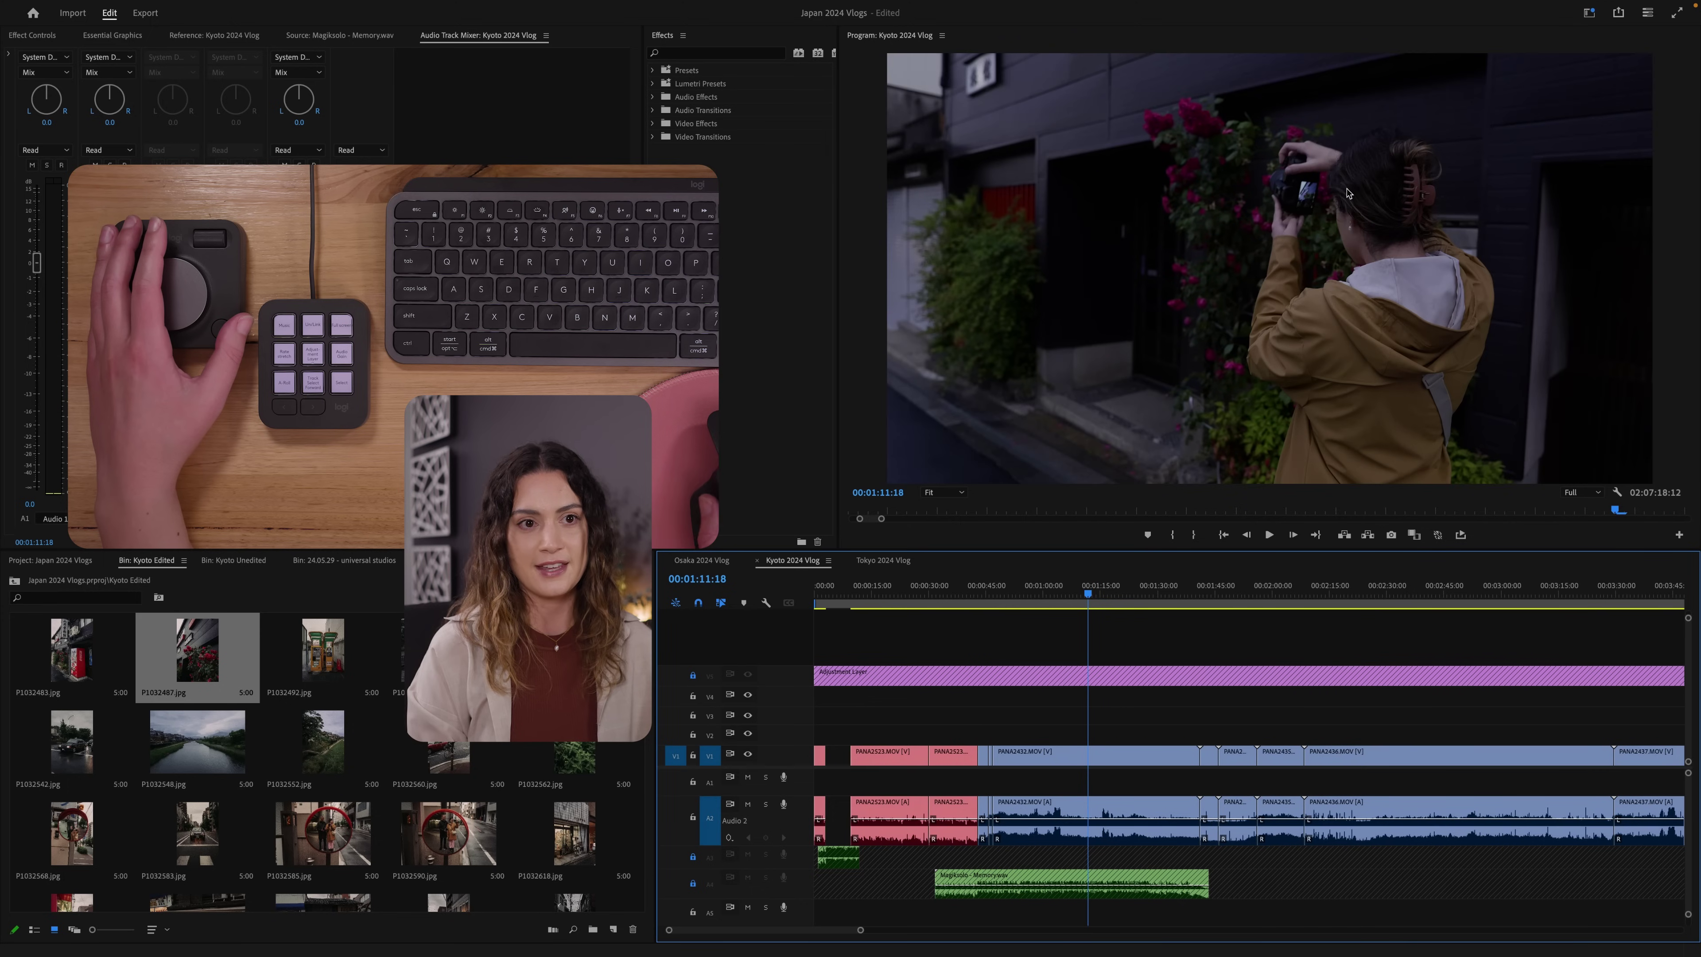
double_click(198, 653)
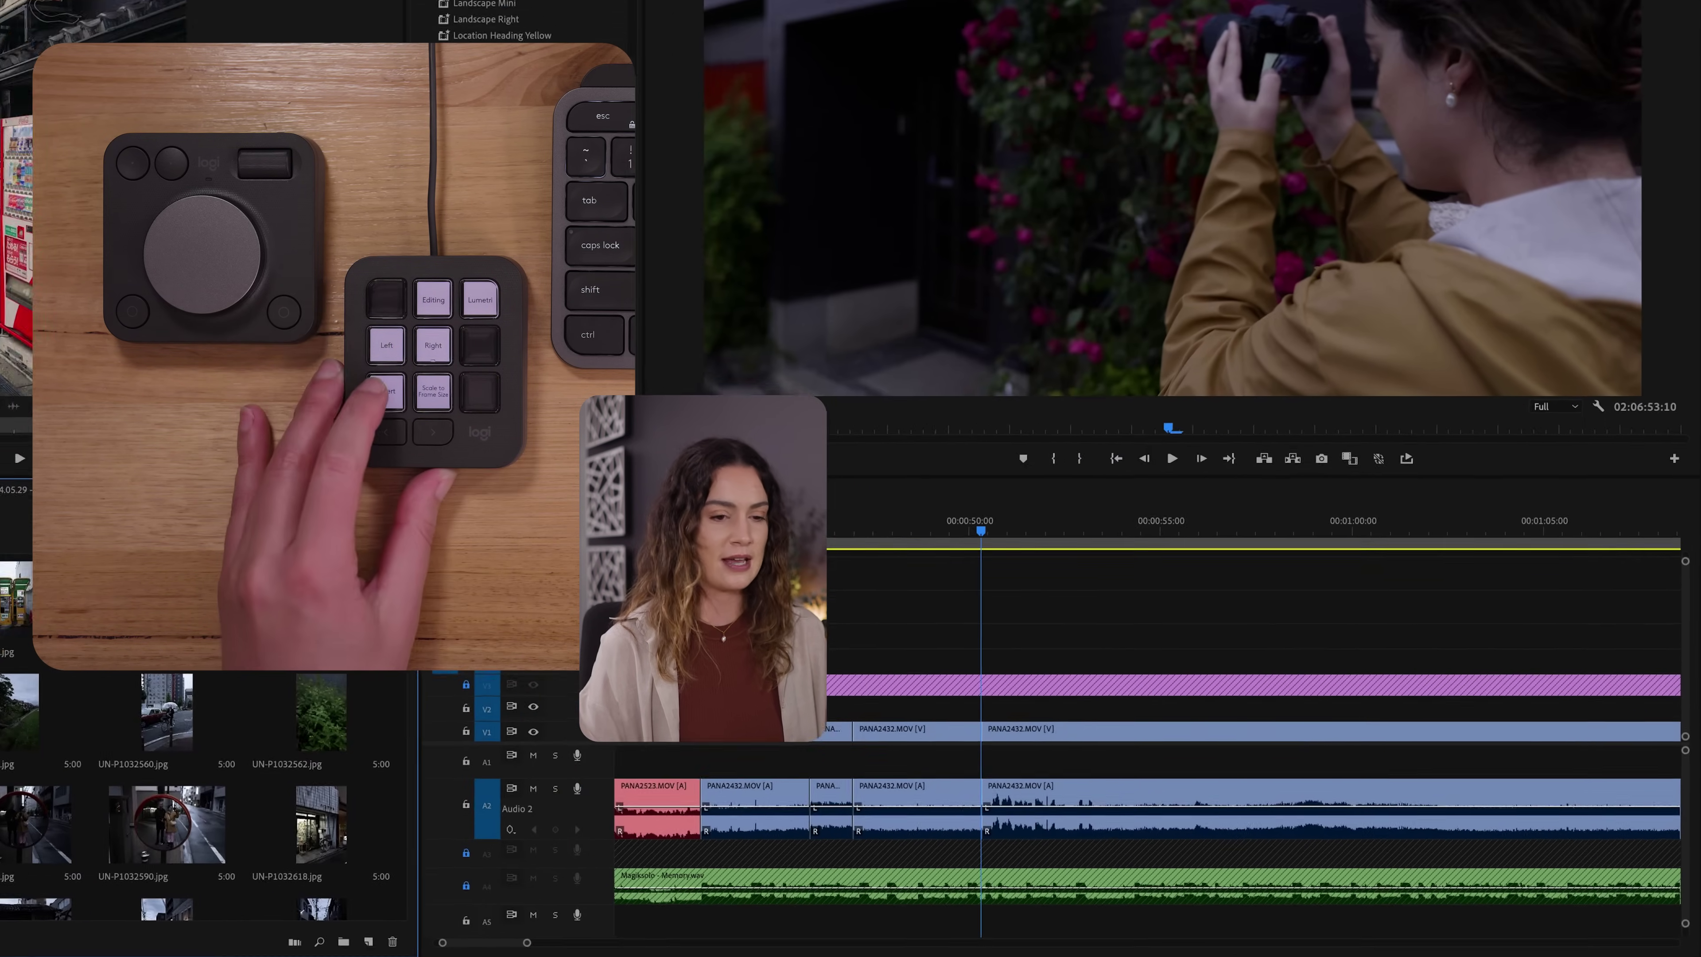
Step: Insert UN-P1032487.jpg twice in a row from 00:00:50:08 and scale the second copy to the frame size
key("comma")
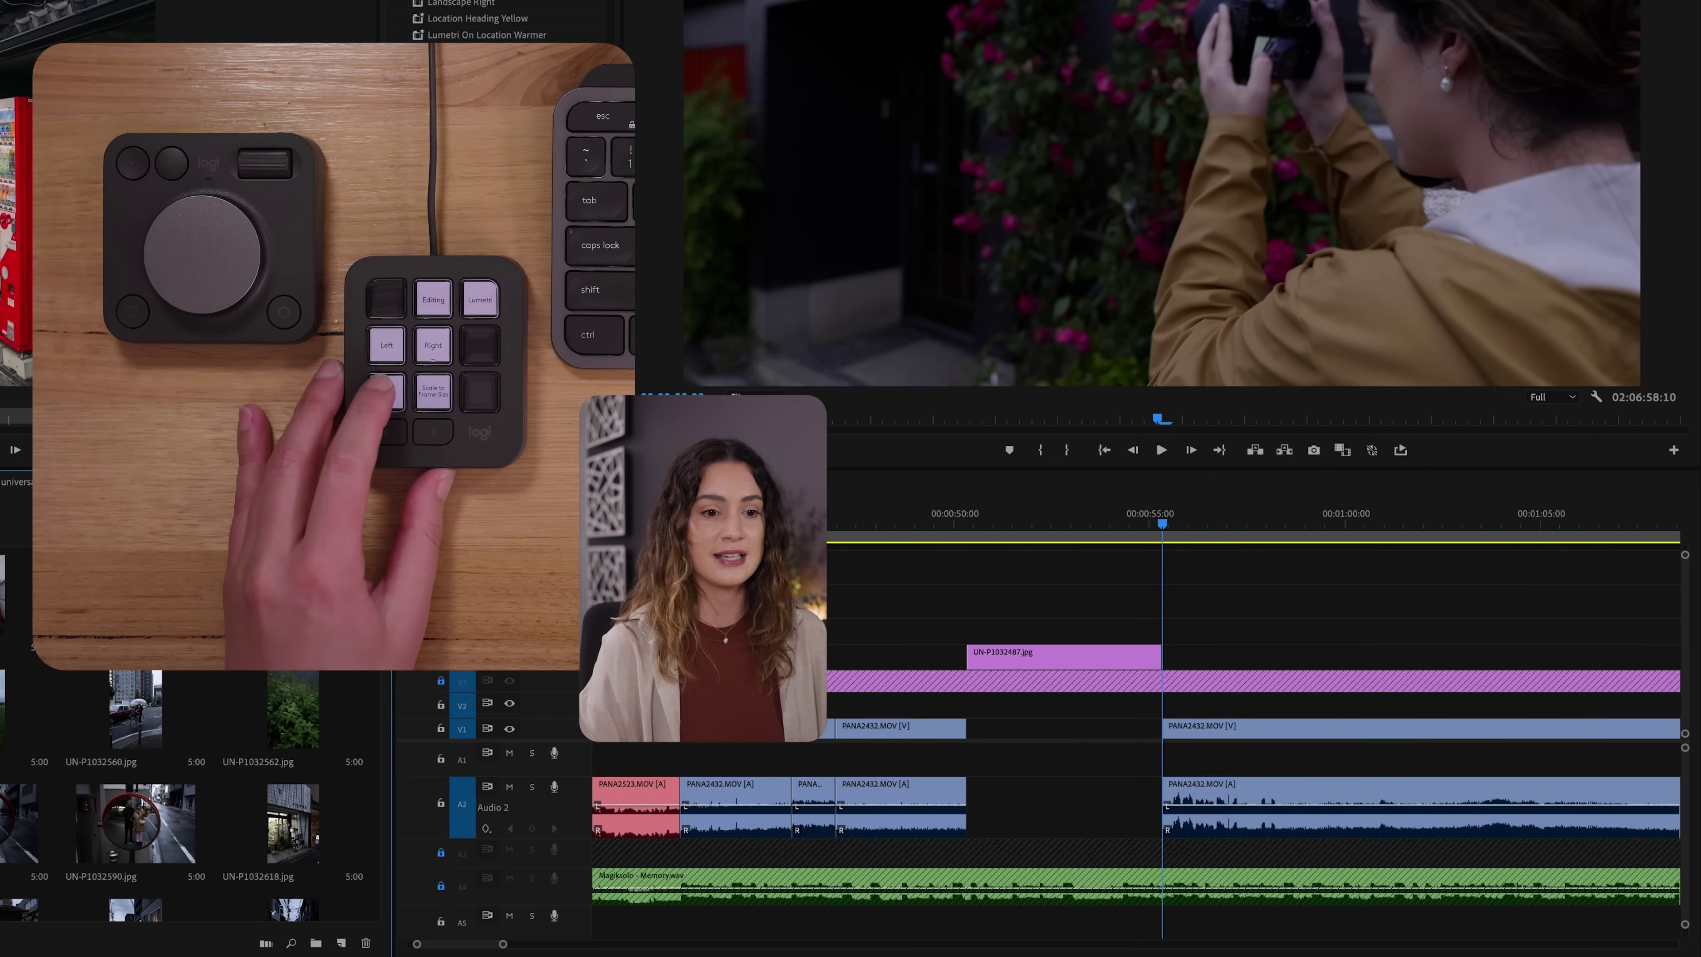
key("comma")
left_click(1243, 528)
left_click(1269, 659)
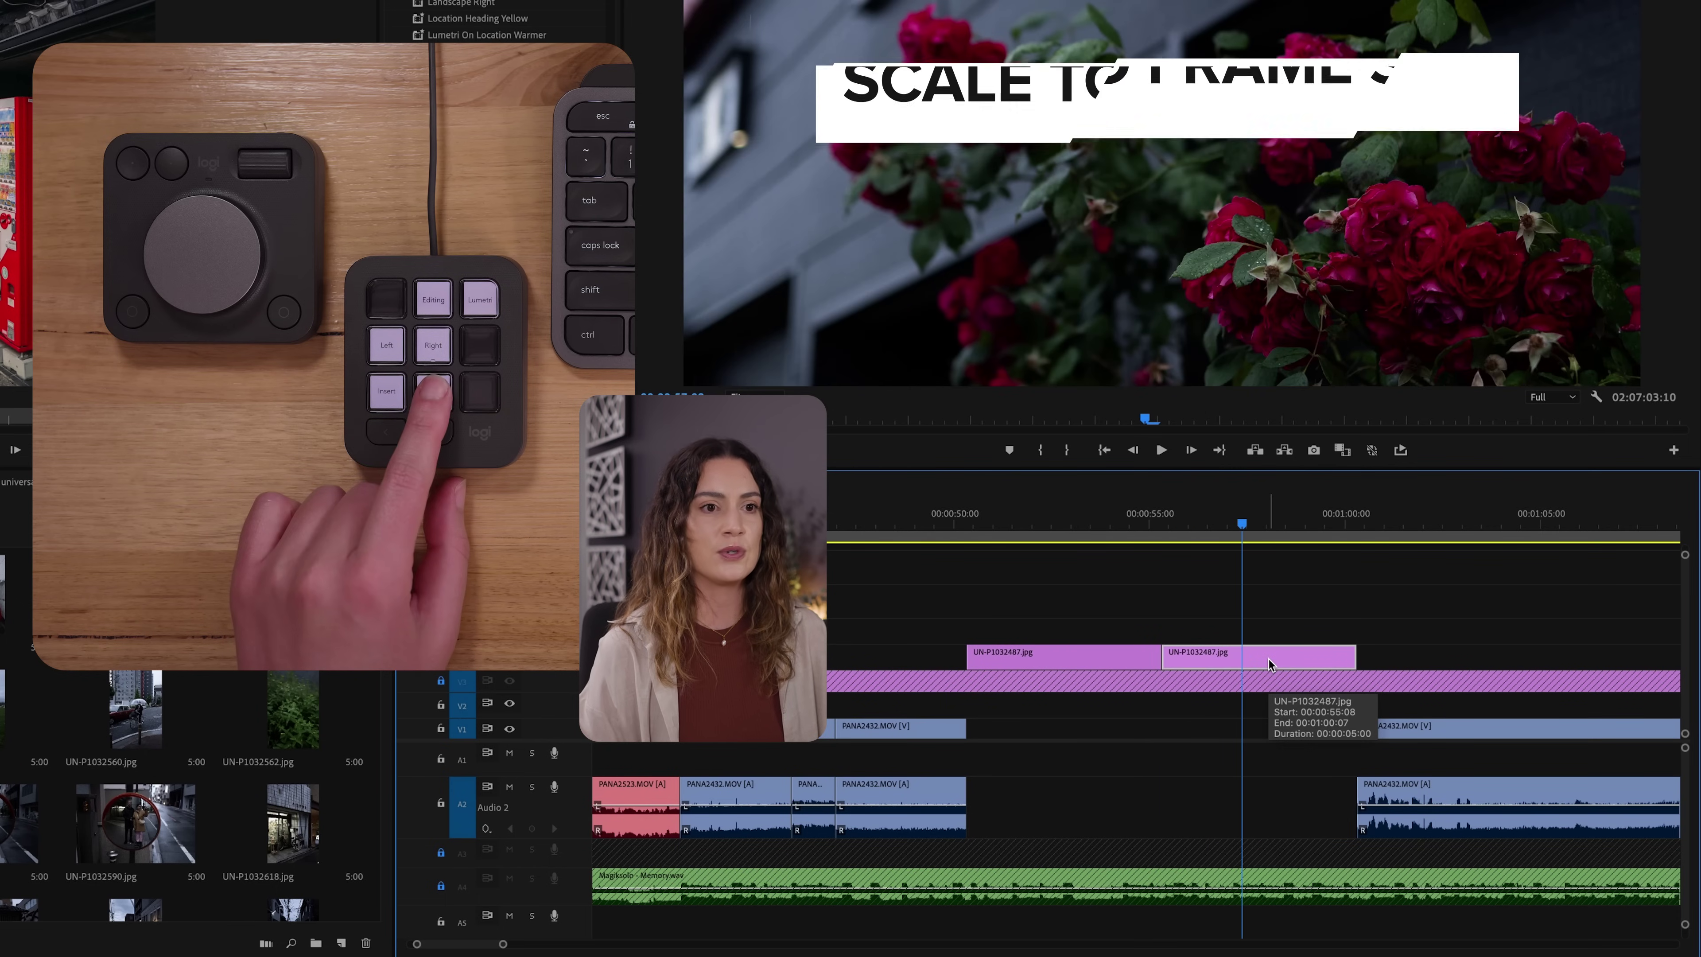
key("shift+s")
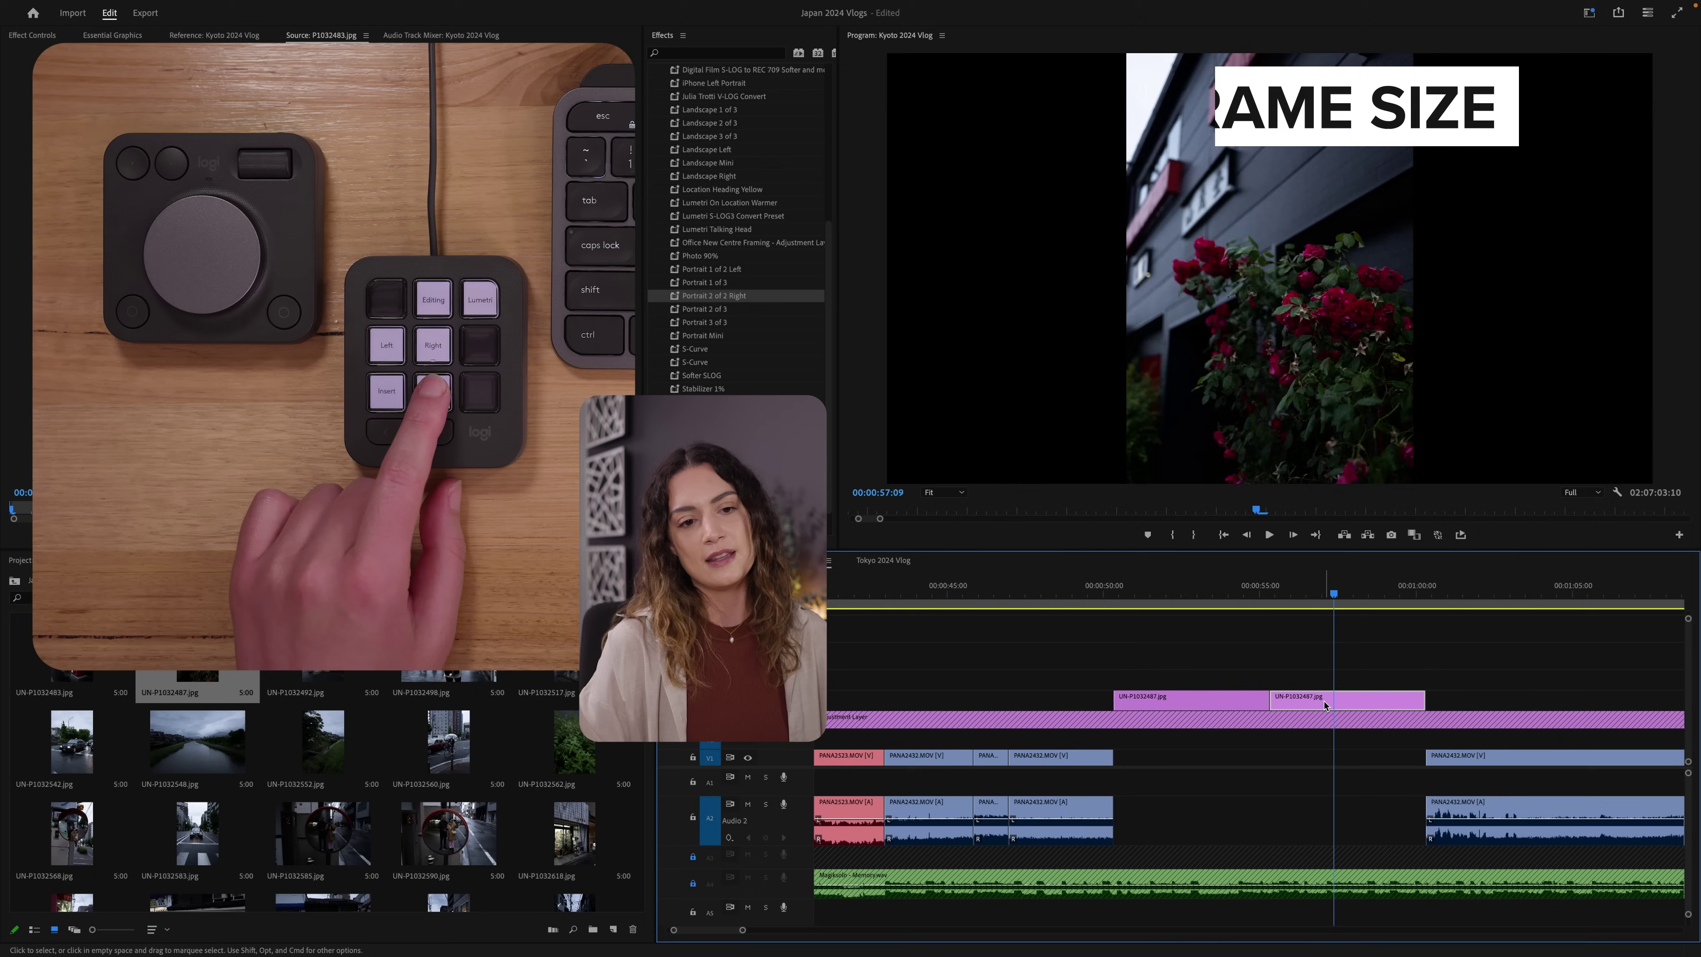
Step: Stack the second UN-P1032487.jpg copy directly above the first and apply the Portrait Mini preset to it
left_click_drag(1243, 655, 1050, 630)
left_click(1178, 594)
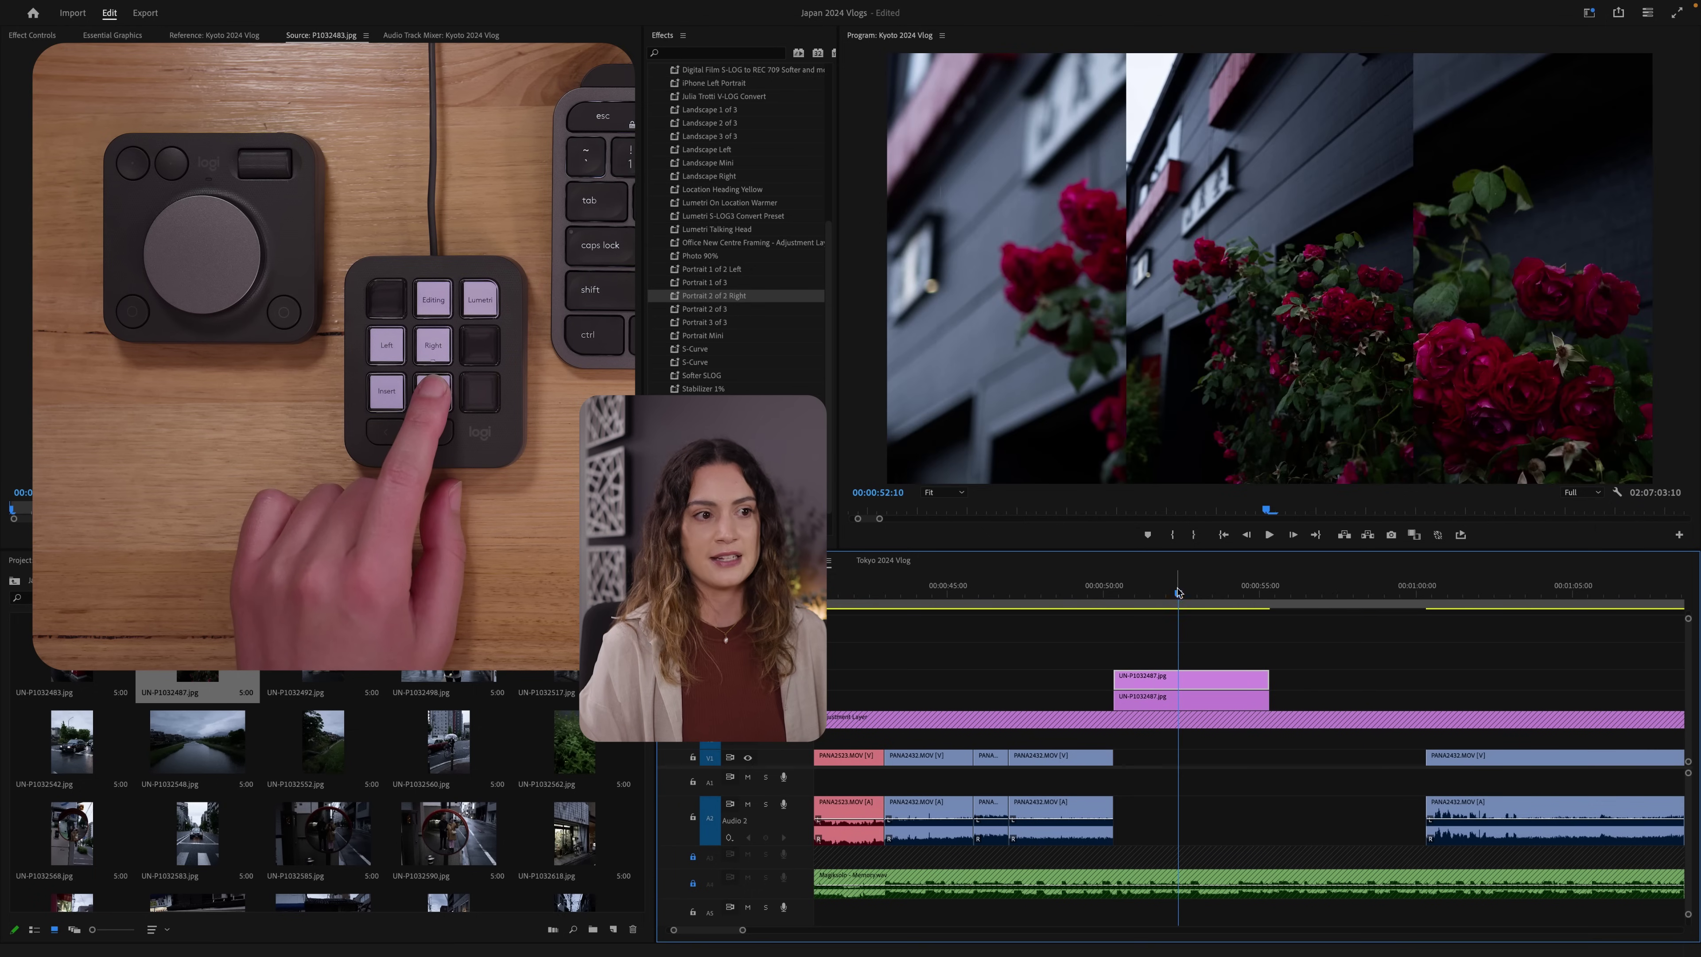
left_click(730, 337)
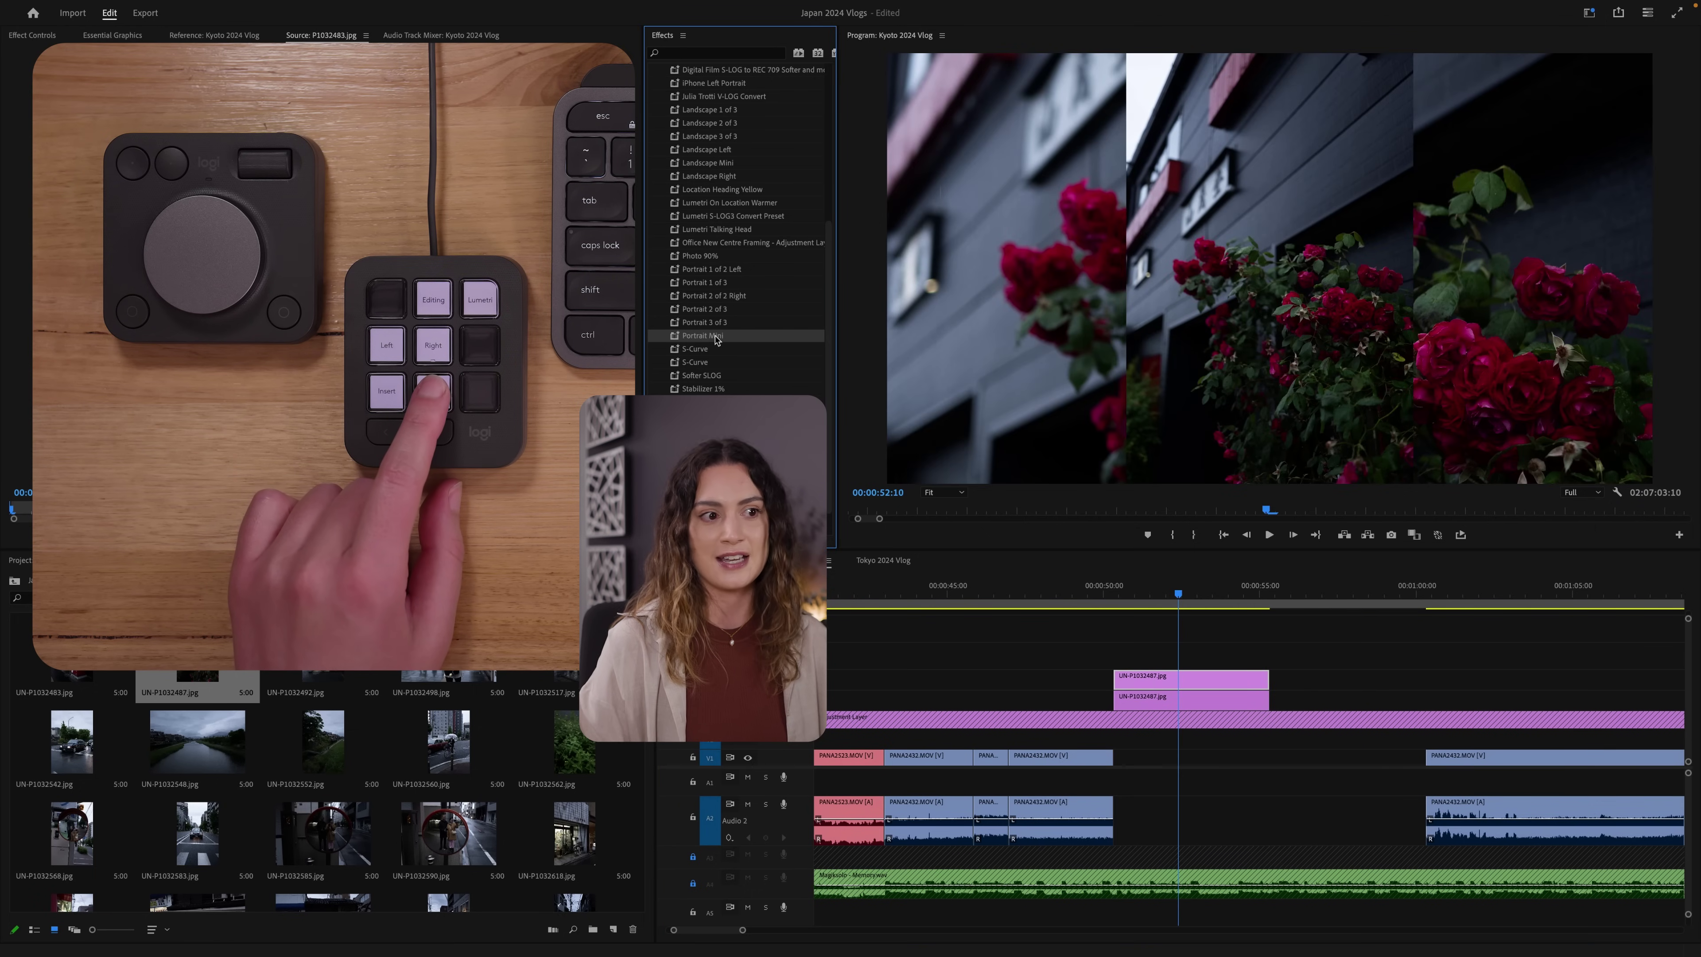
left_click_drag(1111, 621, 1165, 674)
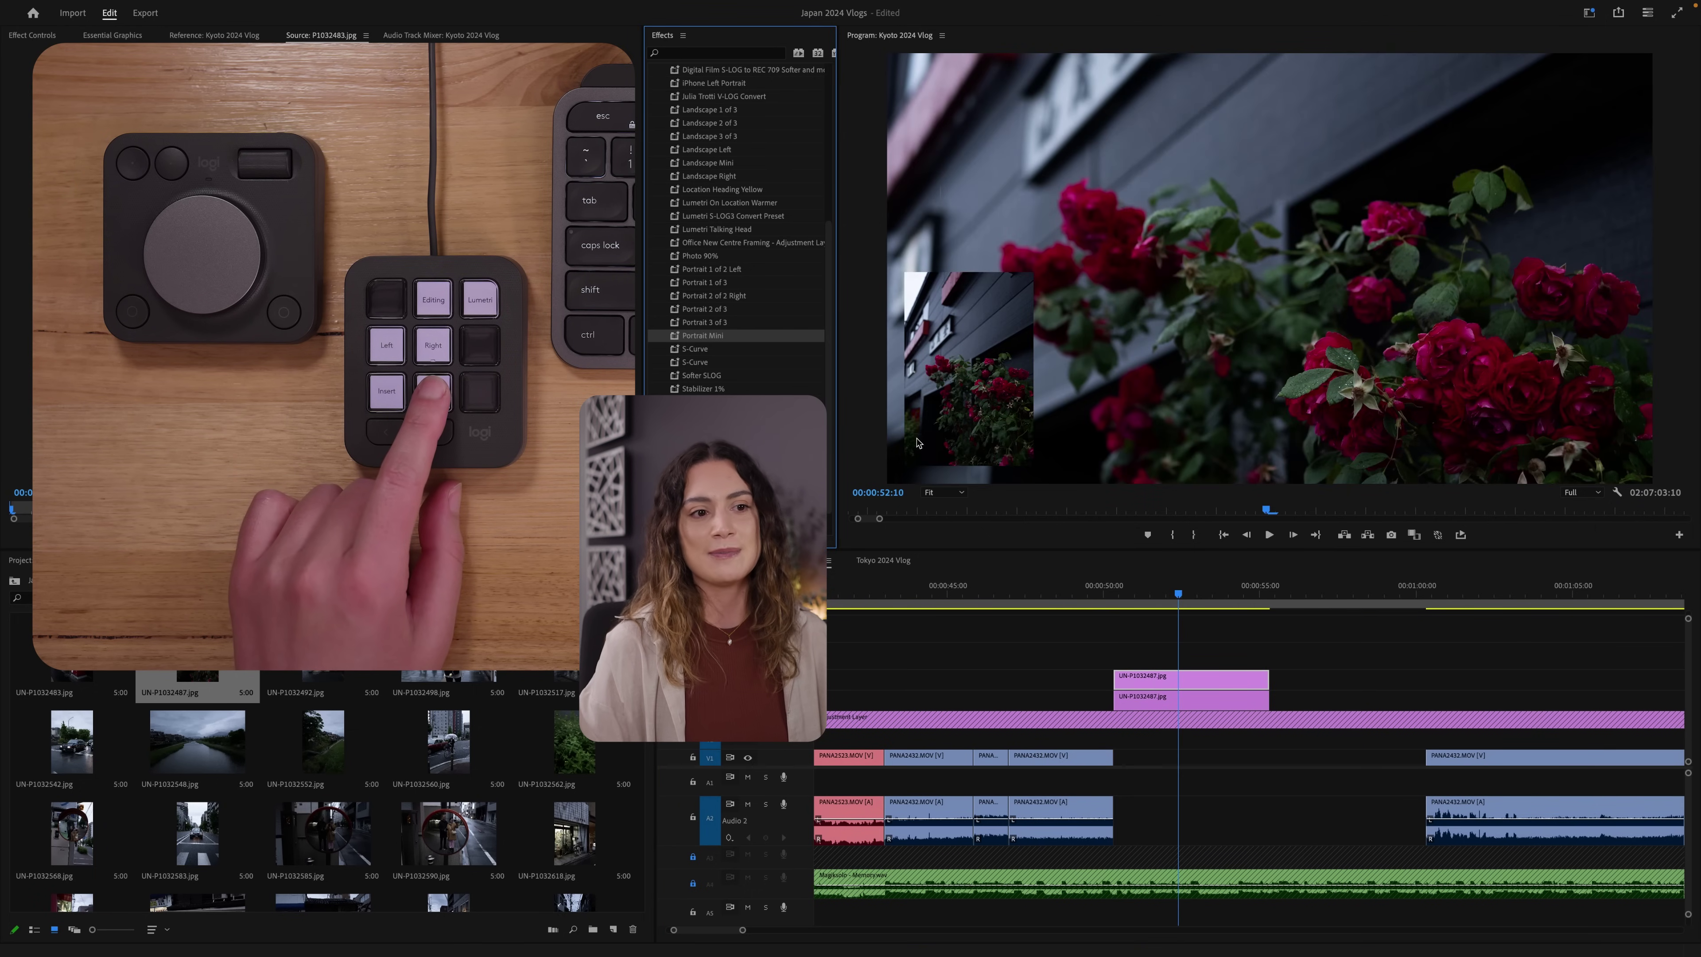
Step: Shift the lower UN-P1032487.jpg photo upward within the frame using its Position effect setting
left_click(1205, 700)
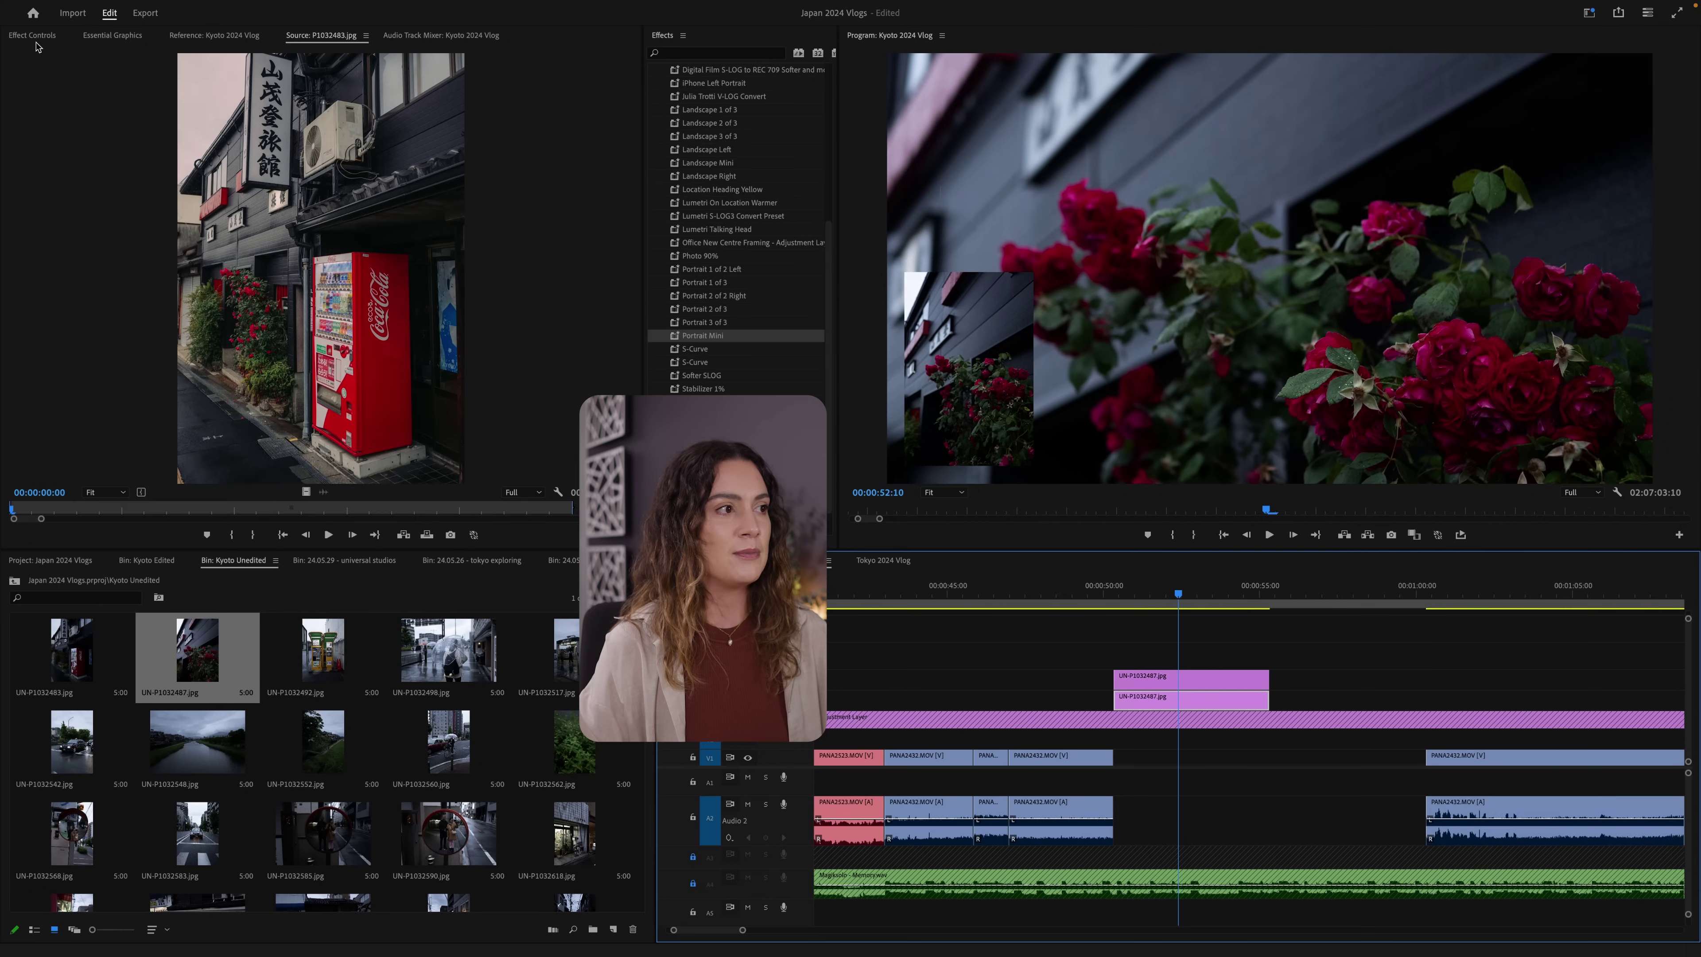
left_click(36, 39)
left_click_drag(286, 106, 97, 106)
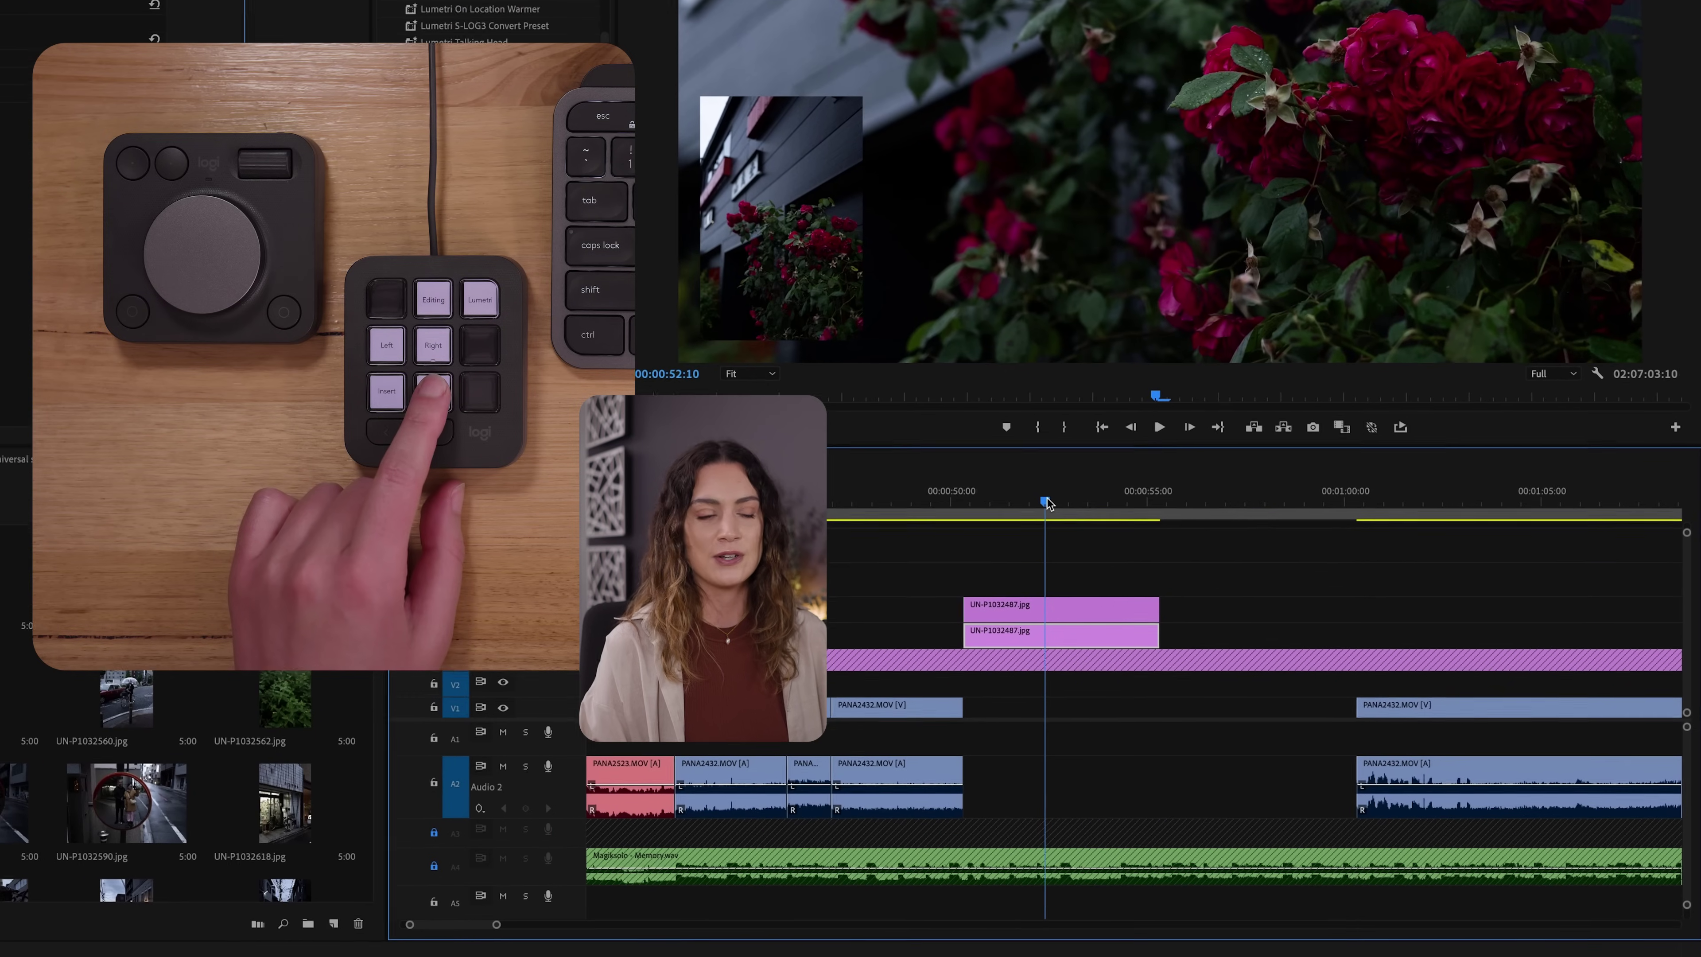
mouse_move(1047, 501)
left_mouse_down()
mouse_move(1165, 529)
mouse_move(1157, 512)
mouse_move(1050, 508)
left_mouse_up()
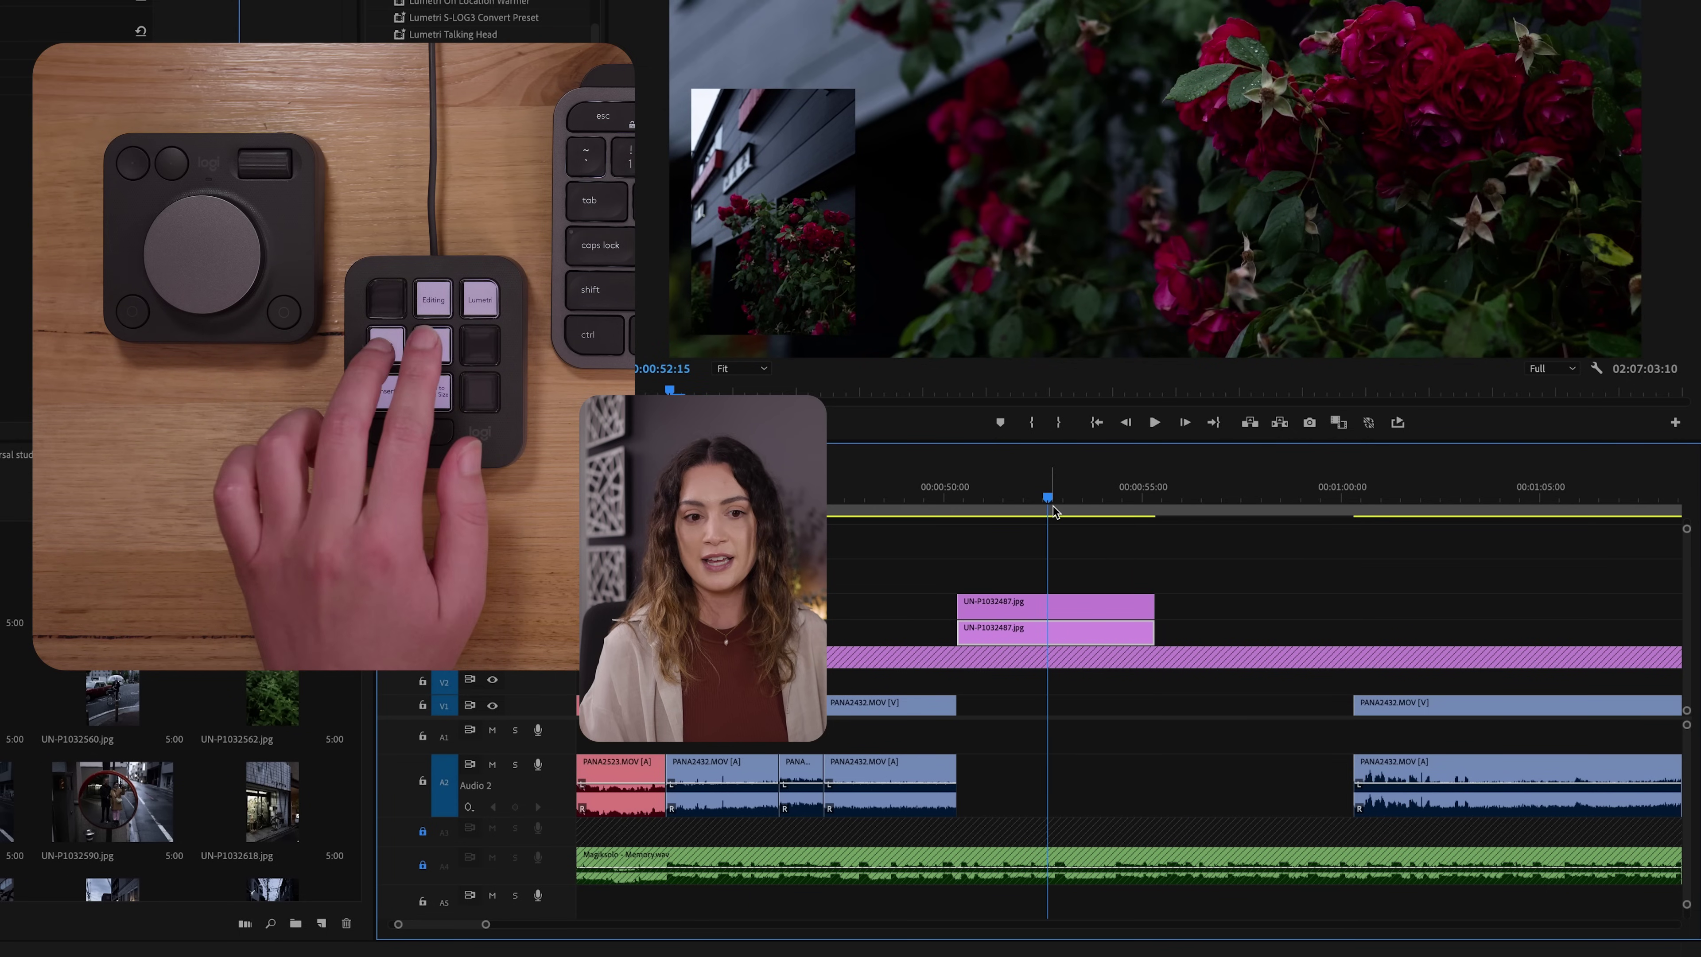
Step: Insert P1032487.jpg at 00:00:55:08, right after the stacked photos, followed by P1032483.jpg
key("Up")
key("Up")
key("Down")
key("Down")
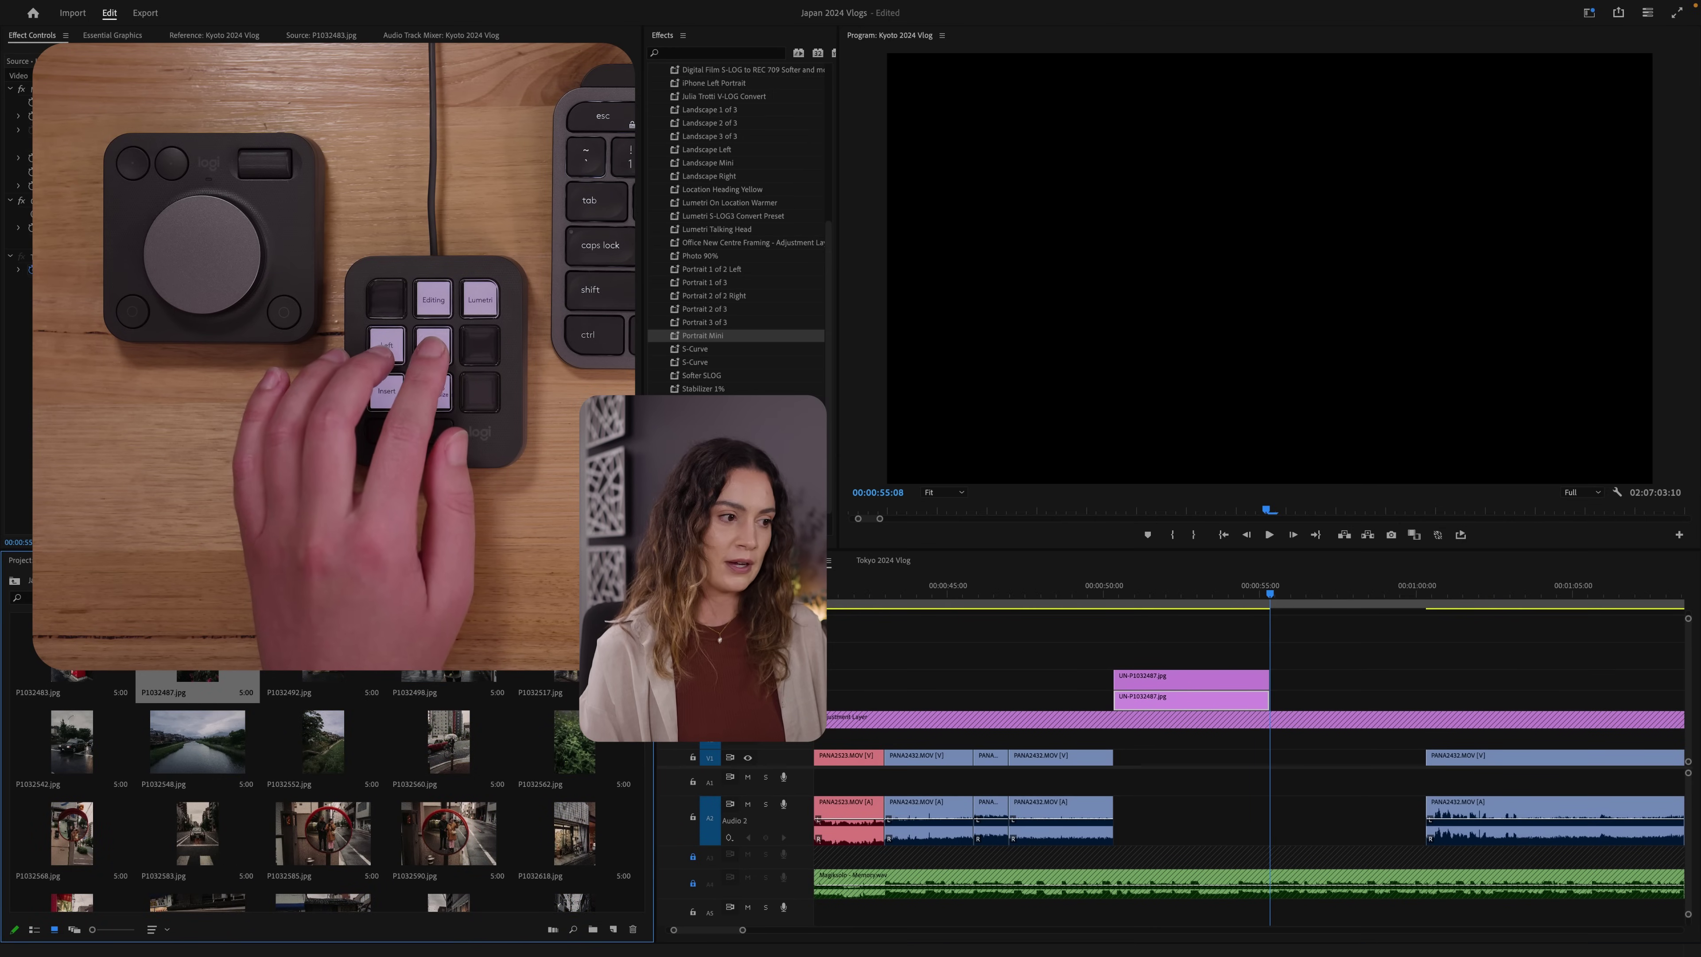
key("comma")
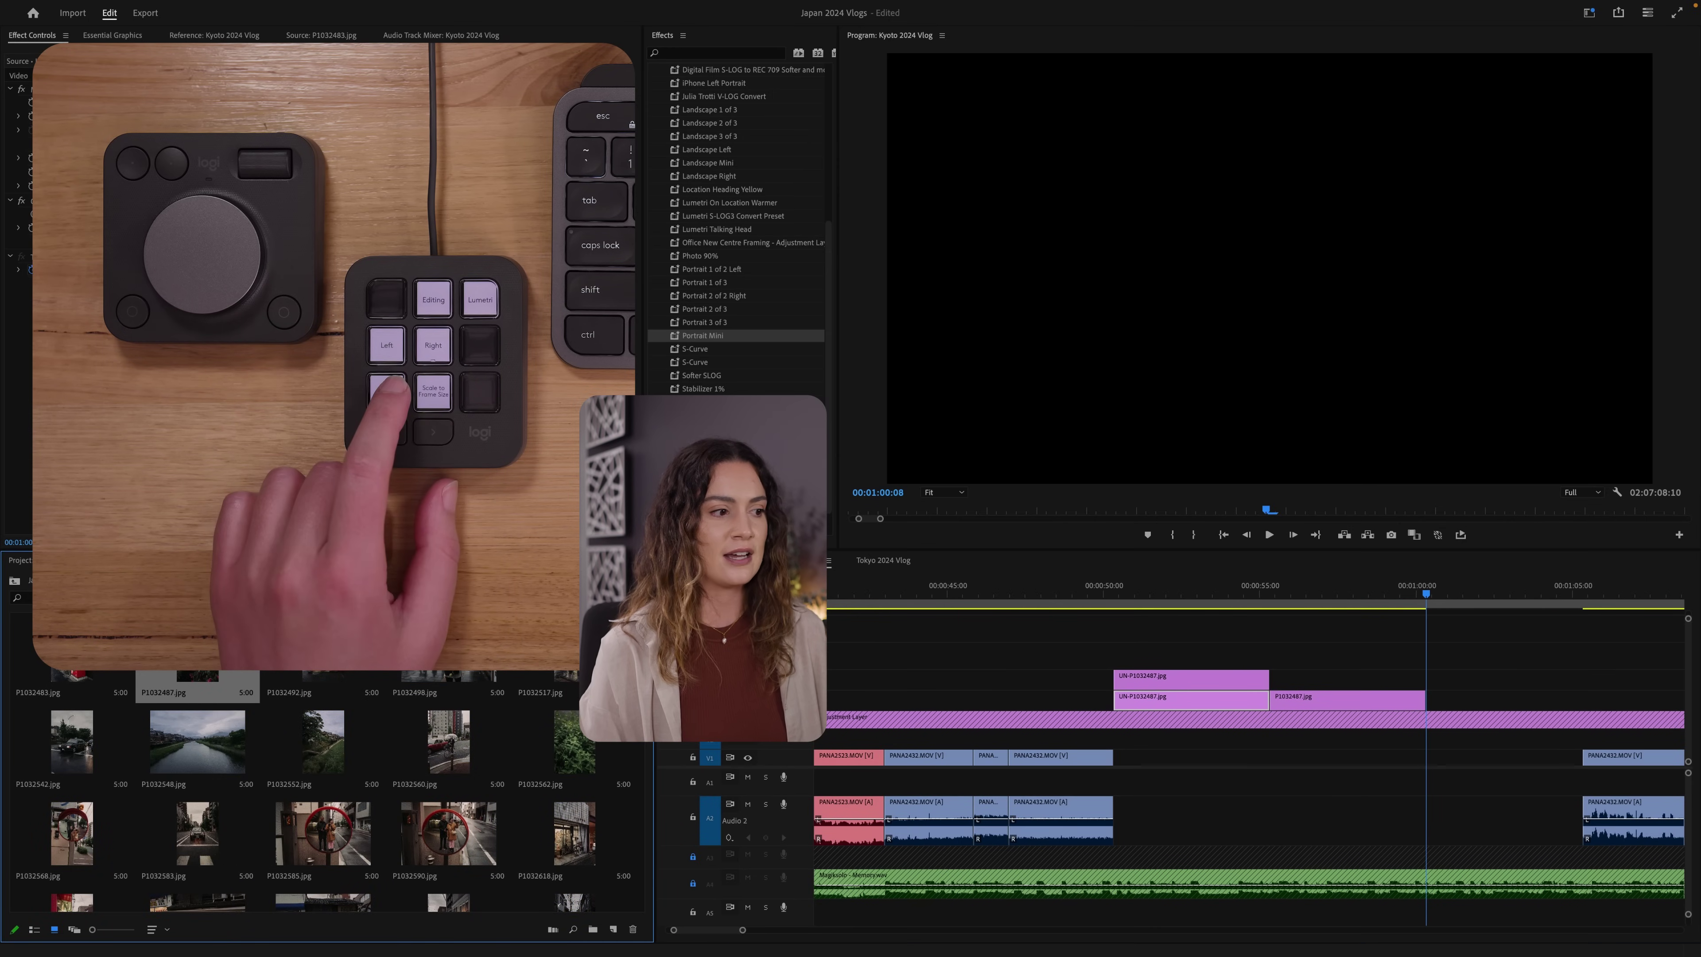
key("Left")
key("comma")
Step: Stack P1032483.jpg directly above P1032487.jpg and scale both photos to the frame size
left_click_drag(1471, 700, 1314, 679)
left_click(1323, 585)
left_click_drag(1395, 636, 1324, 718)
key("shift+s")
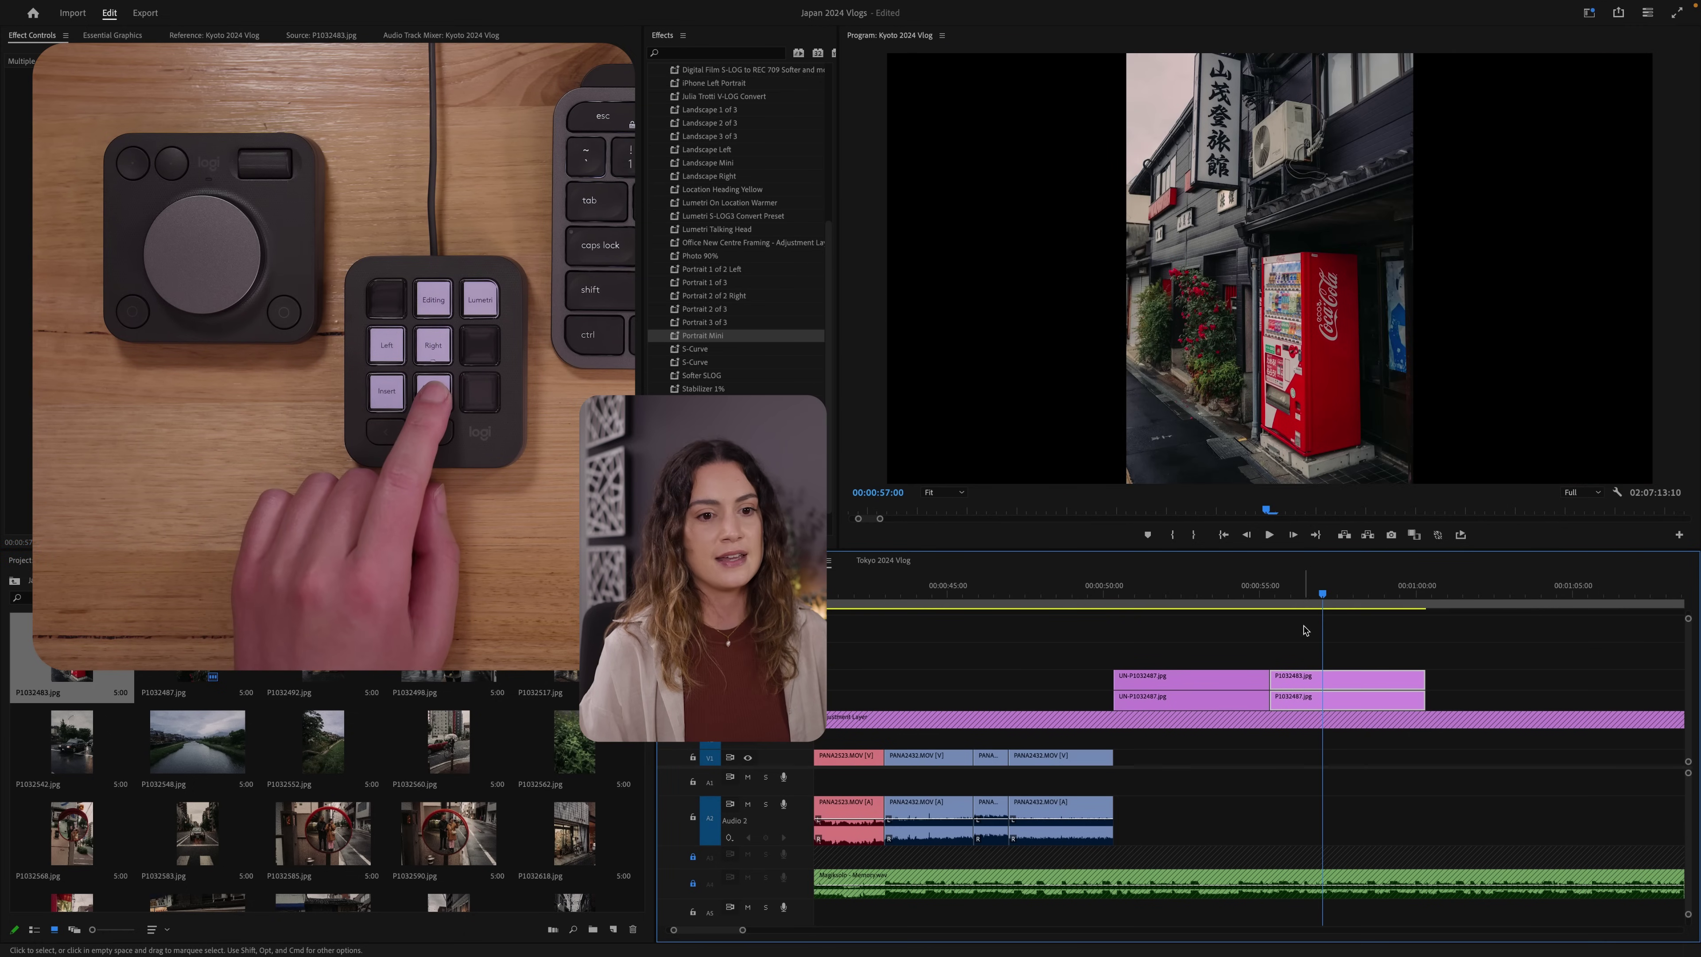
Step: Apply the Portrait 1 of 2 Left preset to P1032487.jpg and Portrait 2 of 2 Right to P1032483.jpg, and scrub through the result
key("ctrl+shift+a")
left_click(721, 272)
left_click_drag(1250, 614, 1312, 697)
left_click_drag(744, 299, 1310, 681)
left_click(1191, 592)
left_click_drag(1253, 595, 1311, 600)
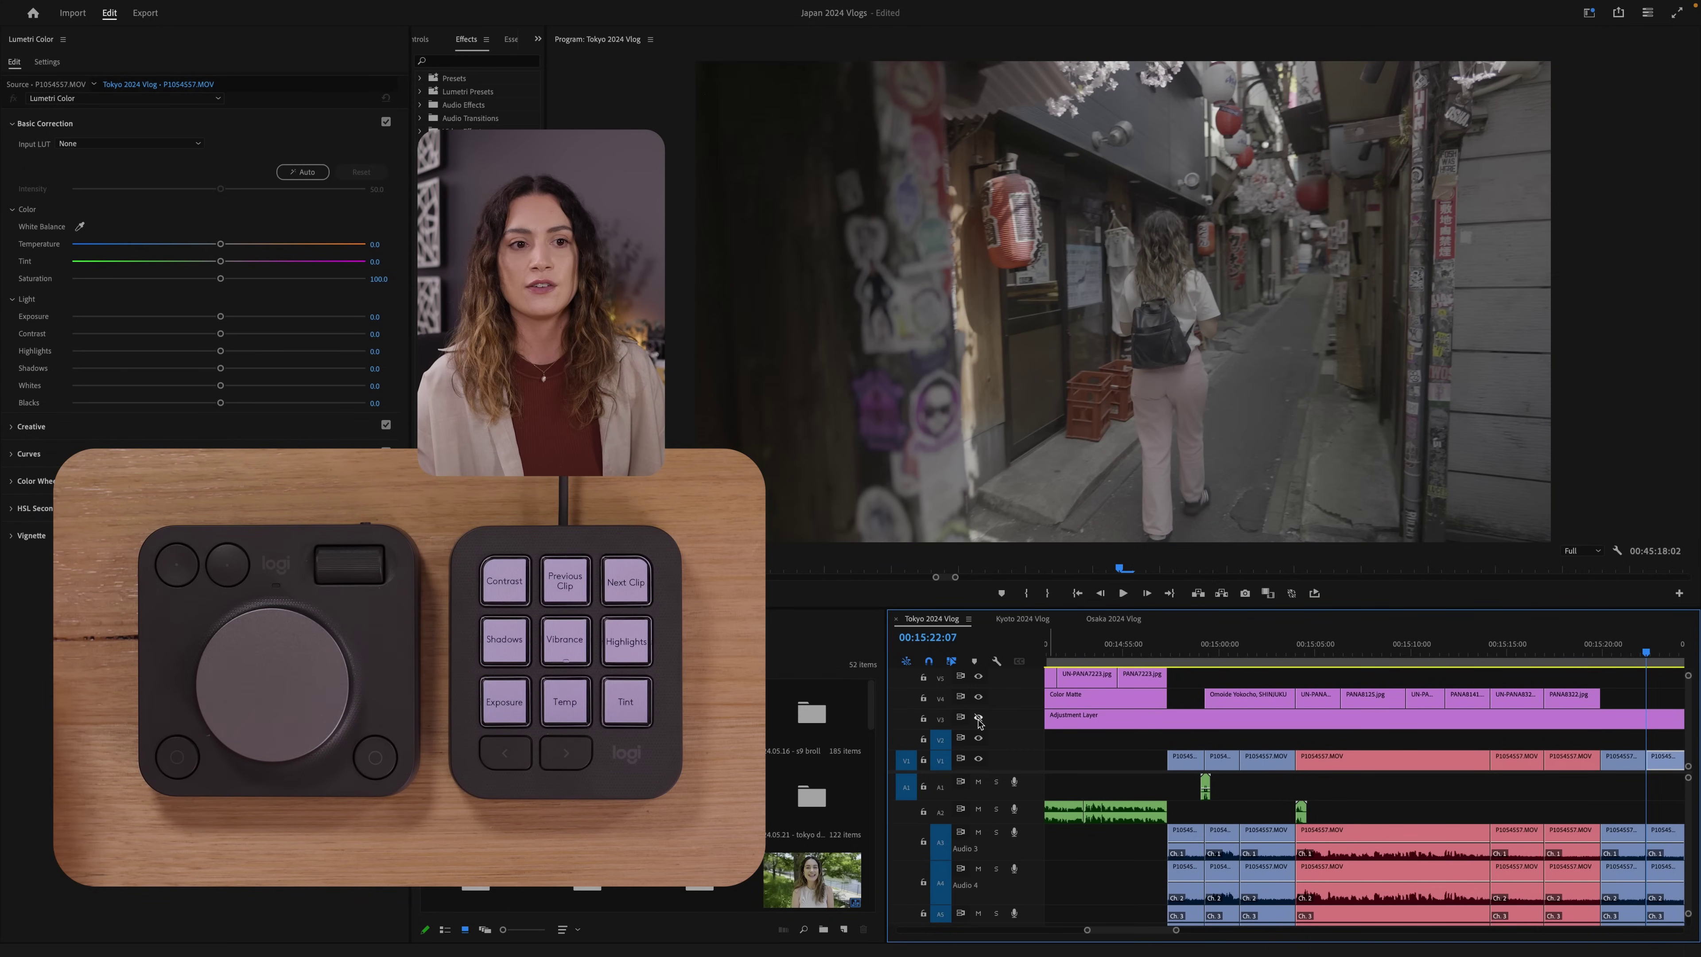
Step: Turn on the adjustment layer track's output in the Tokyo 2024 Vlog sequence and step between the clips from 00:15:22:07 back to 00:14:57:08
left_click(979, 719)
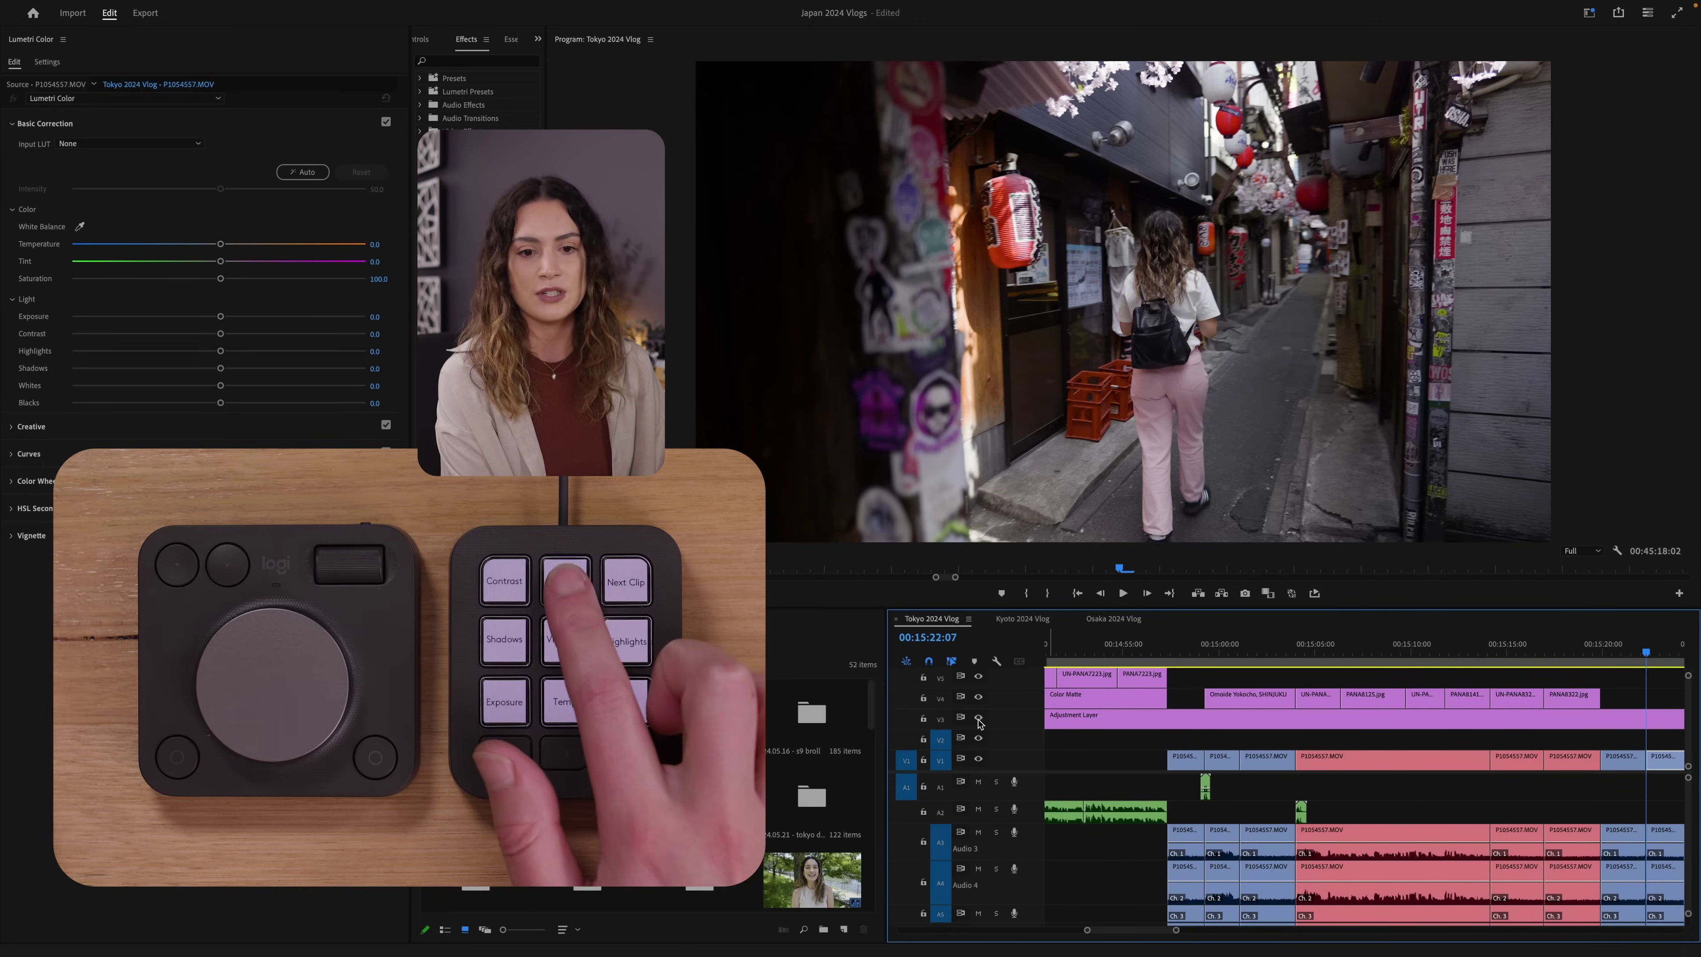
key("Up")
key("Up")
key("Up")
key("Up")
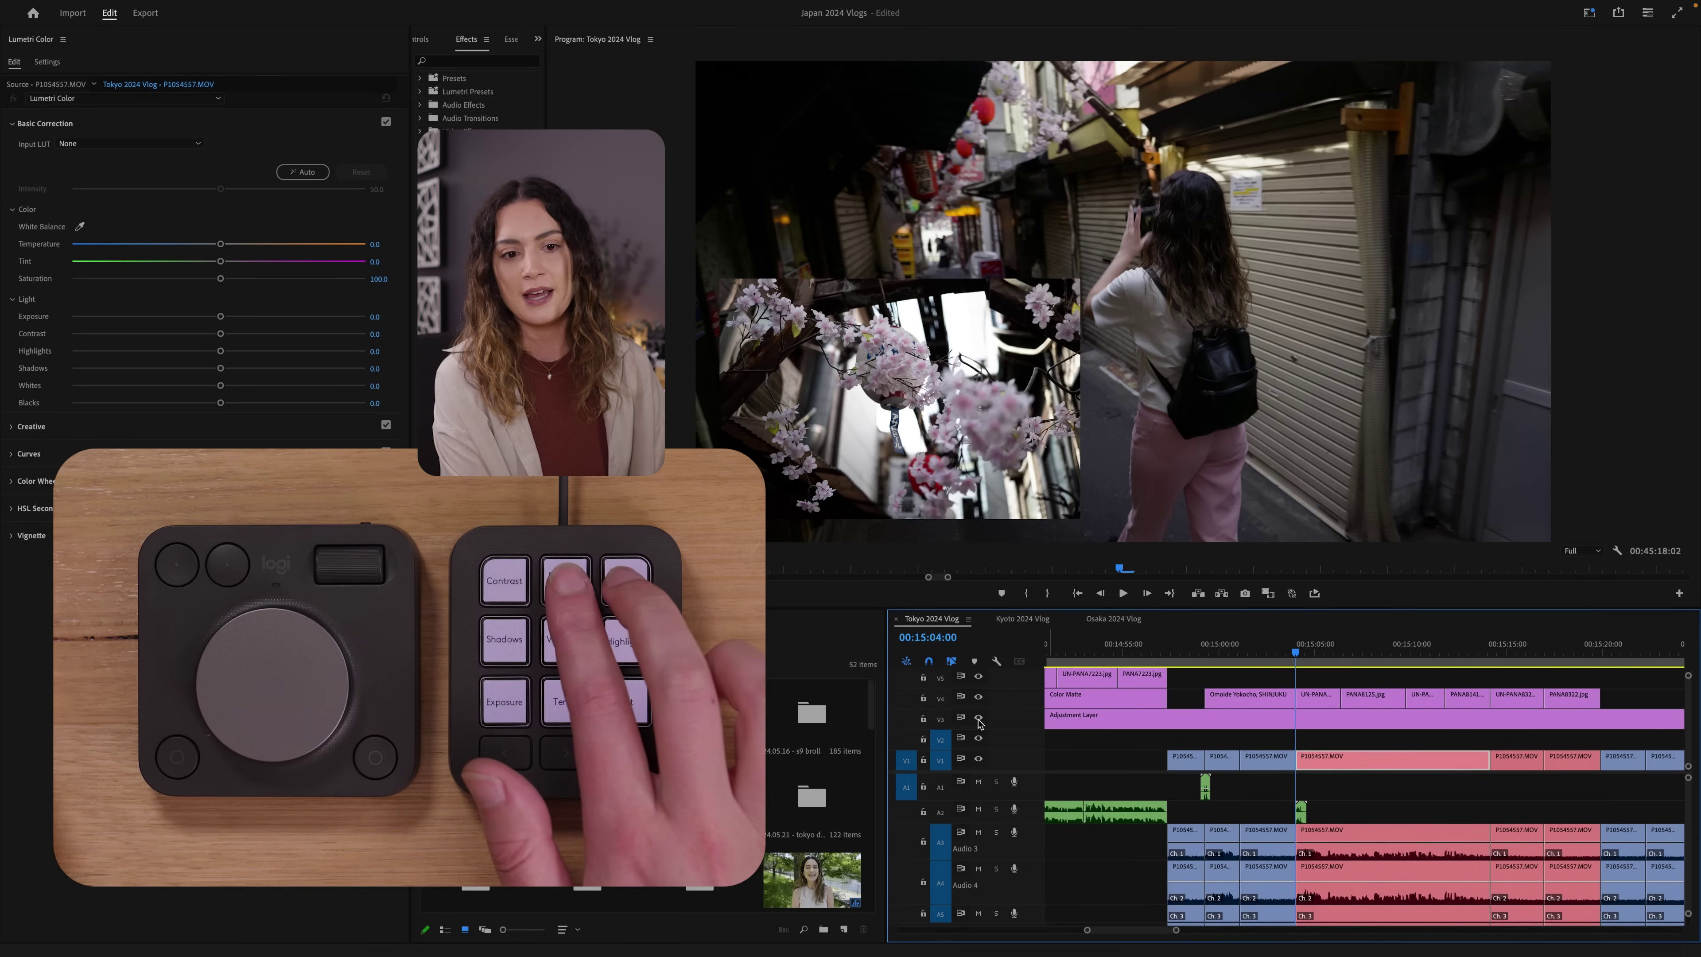
key("Up")
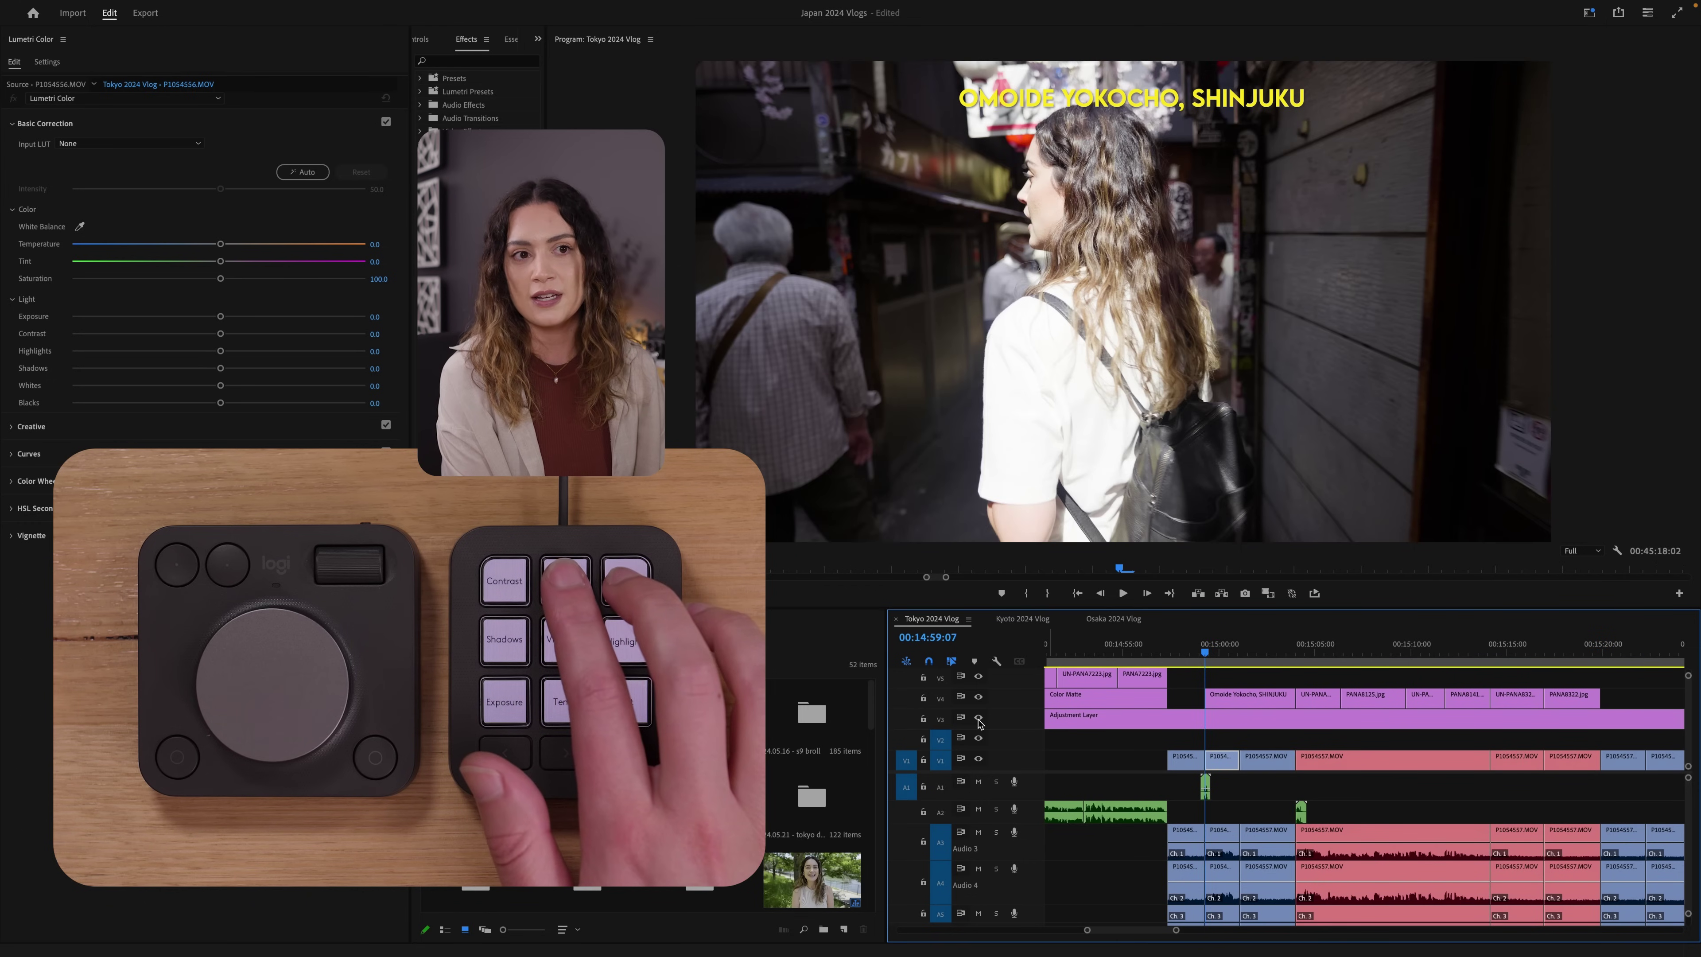
key("Up")
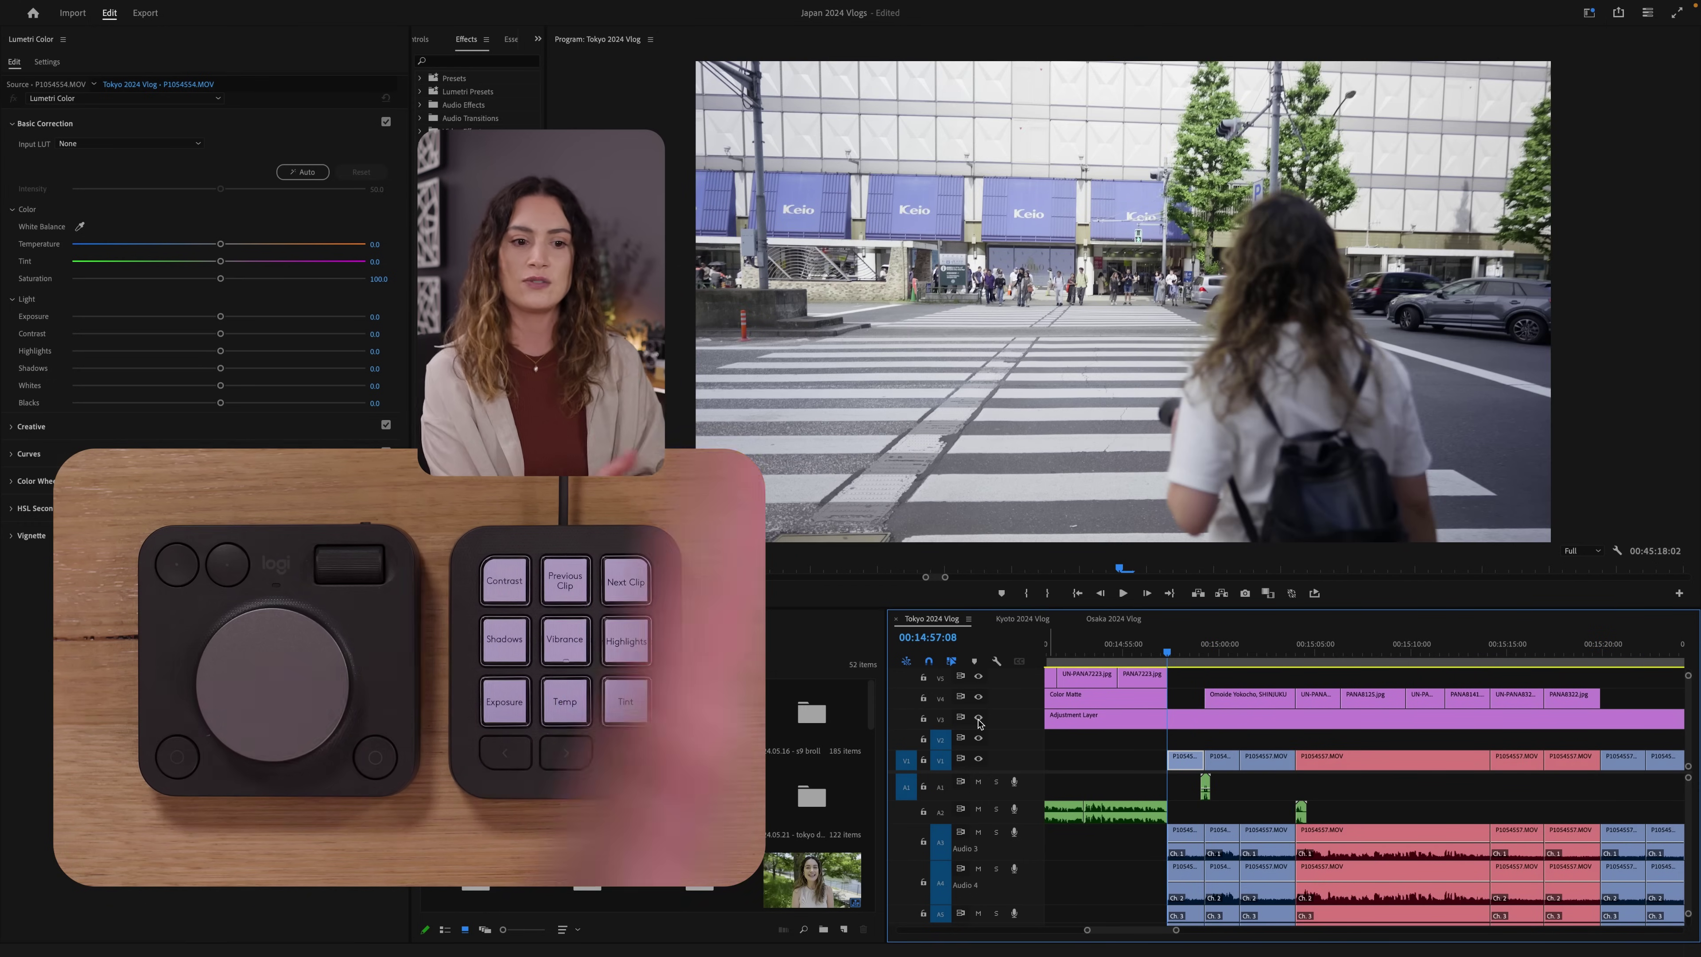
key("Down")
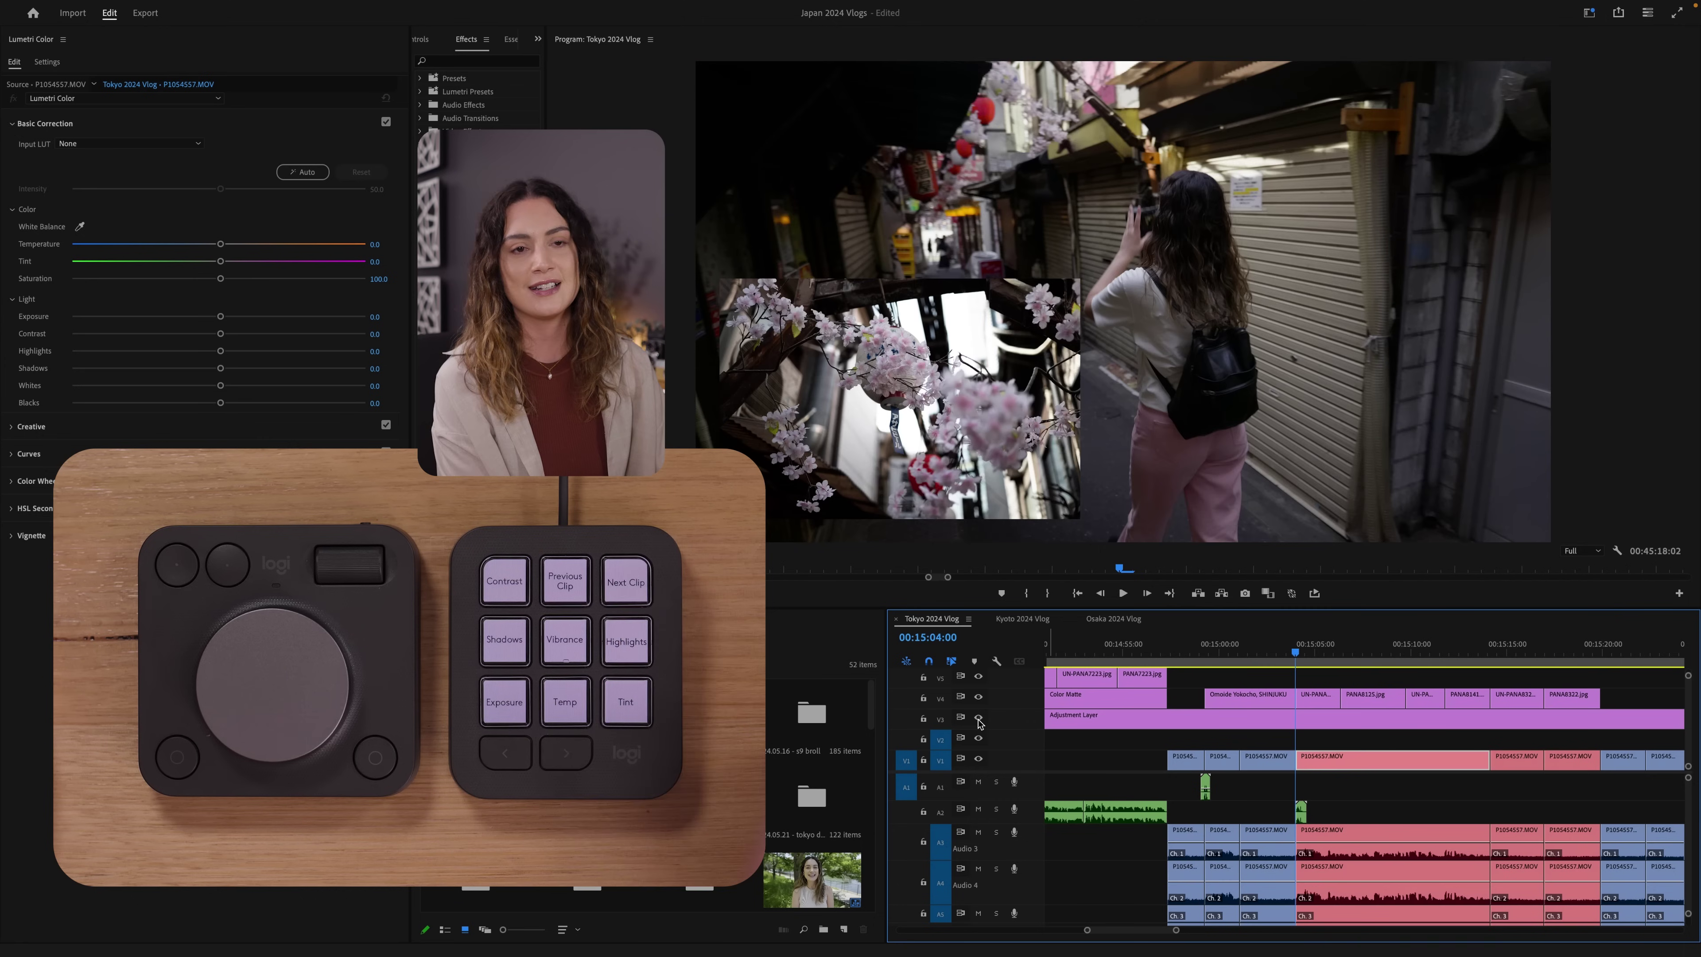
Step: Grade the clip at 00:14:57:08 with Temperature 8.2, Tint 2.6, Exposure -0.4, and the one at 00:14:59:07 with Exposure -0.4, Highlights -23.2
key("Up")
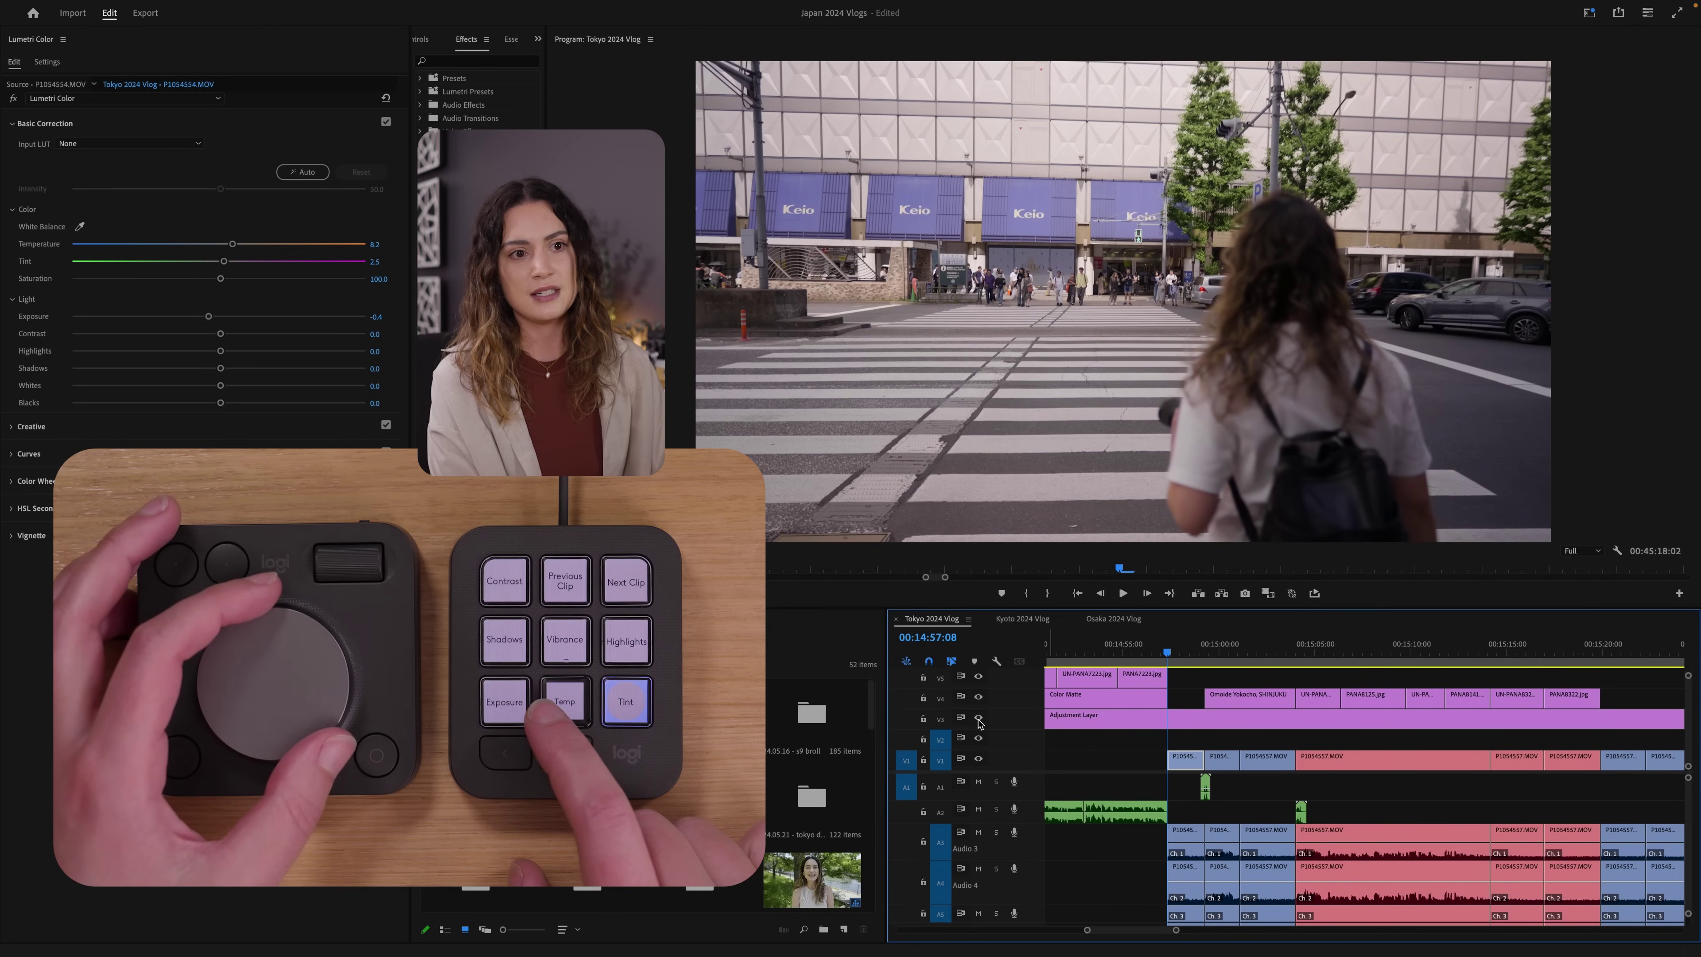
key("Down")
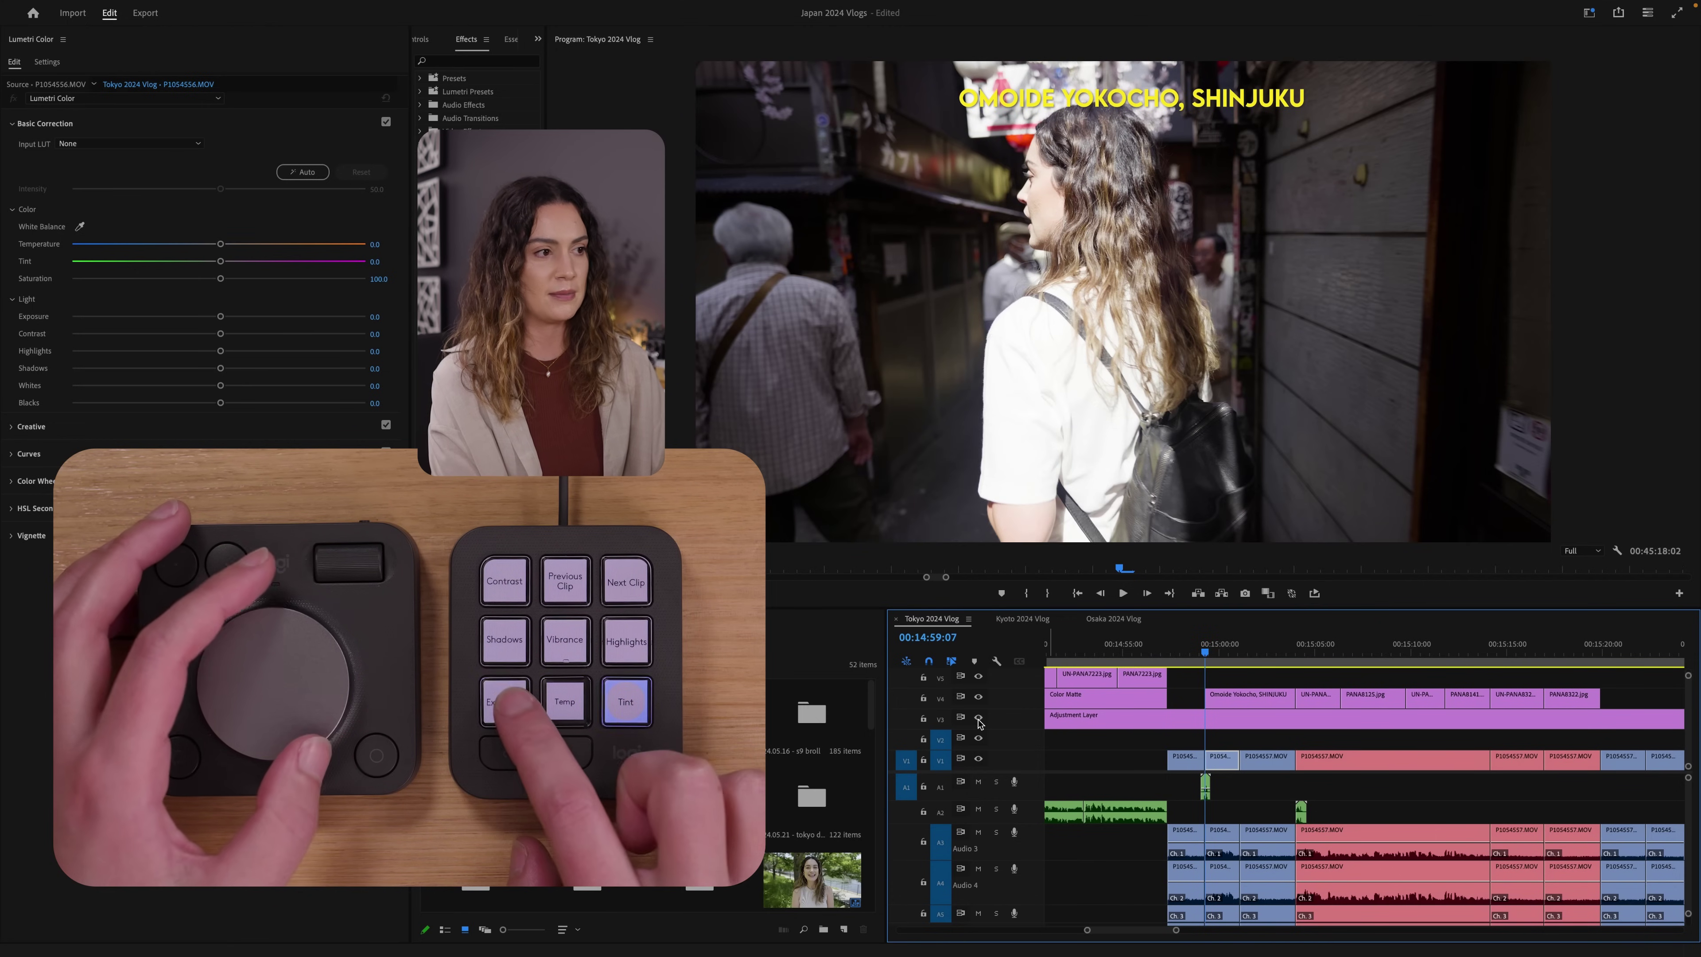
scroll(979, 723, "down", 2)
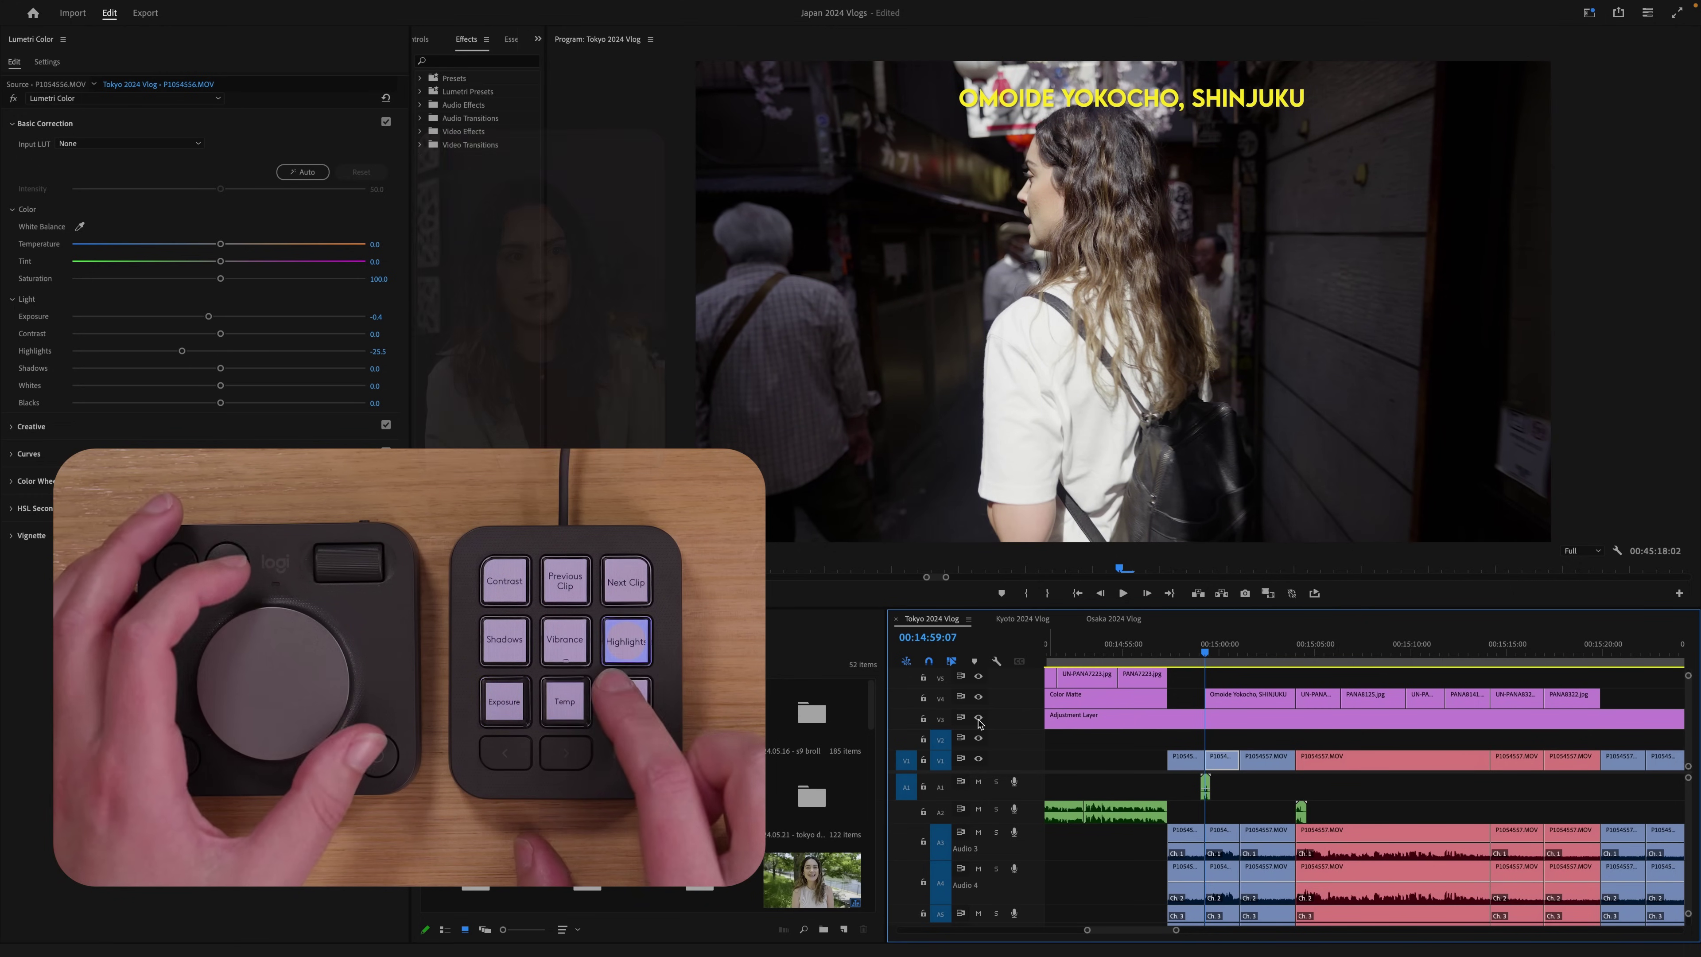
Step: Grade the P1054557.MOV clip at 00:15:04:00 with Temperature 2.6, Tint 4.0 and Exposure 0.4
key("Down")
scroll(979, 723, "up", 2)
key("Down")
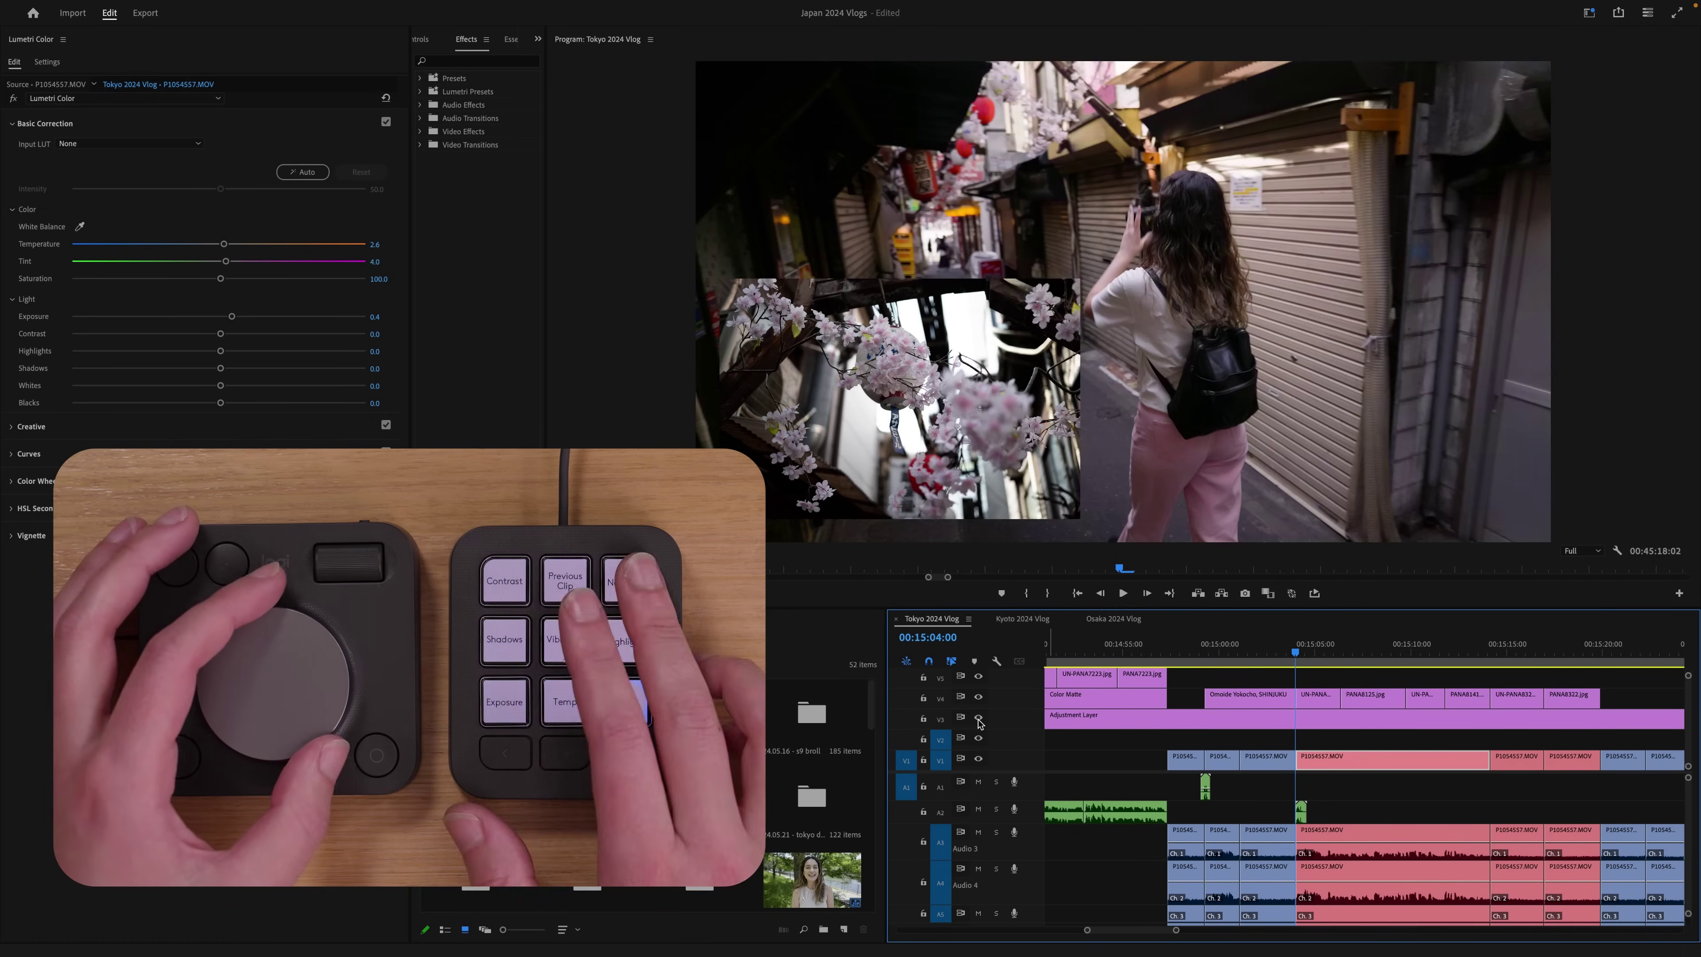
Step: Advance to the P1054559.MOV clip at 00:15:28:02 and set Temperature 1.8, Tint 2.6, Exposure -0.2 and Contrast 11.0
key("Down")
key("Down")
scroll(979, 723, "up", 2)
key("Down")
Step: Continue through the following clips, setting P1054579.MOV at 00:16:42:16 to Temperature -1.4, Tint 3.0 and Exposure -0.3
key("Down")
key("Down")
key("Down")
key("Down")
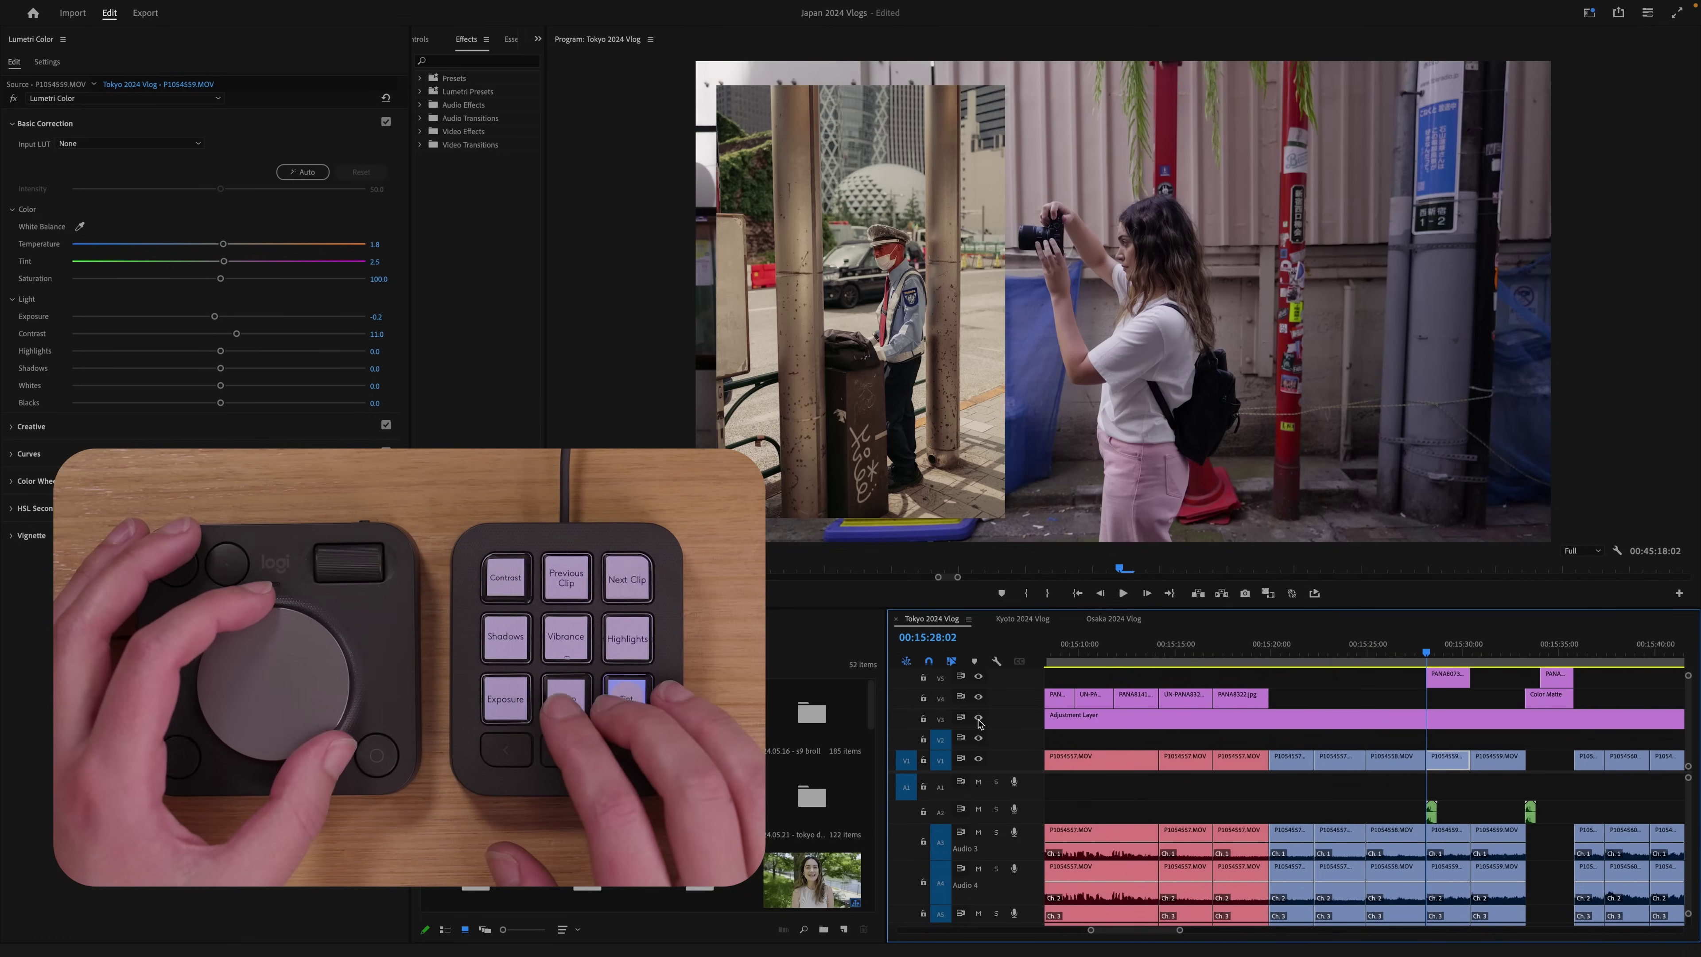
key("Down")
key("Down")
key("Down")
key("Down")
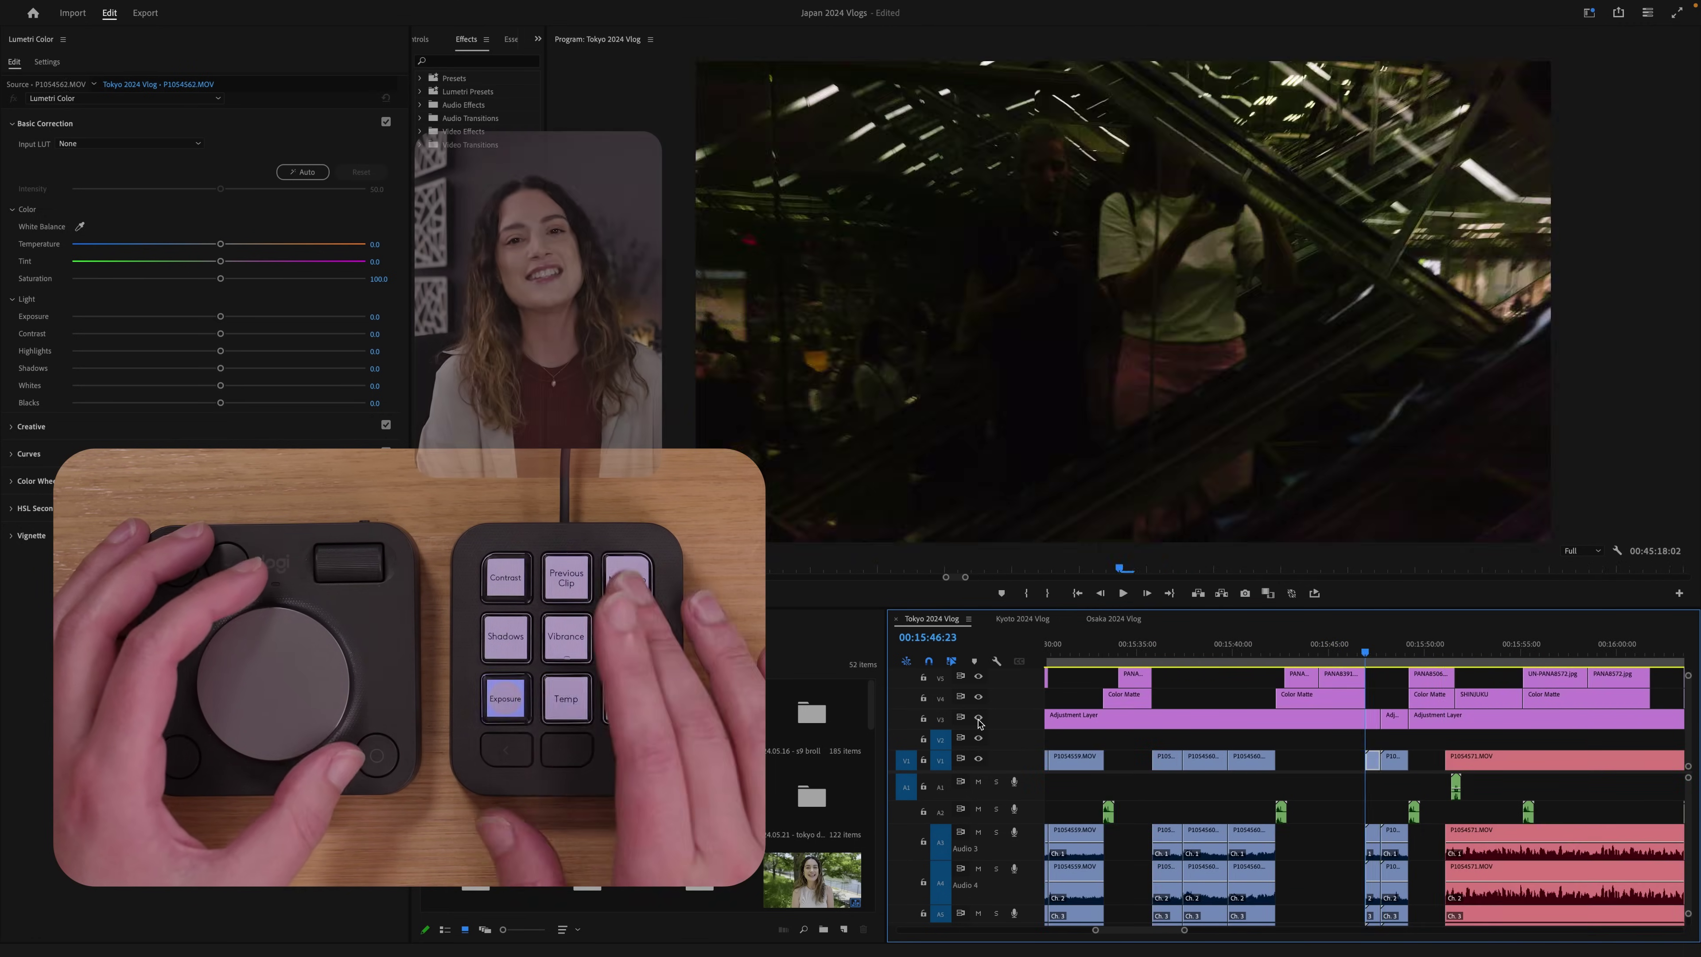
key("Down")
key("Down")
key("Down")
key("Down")
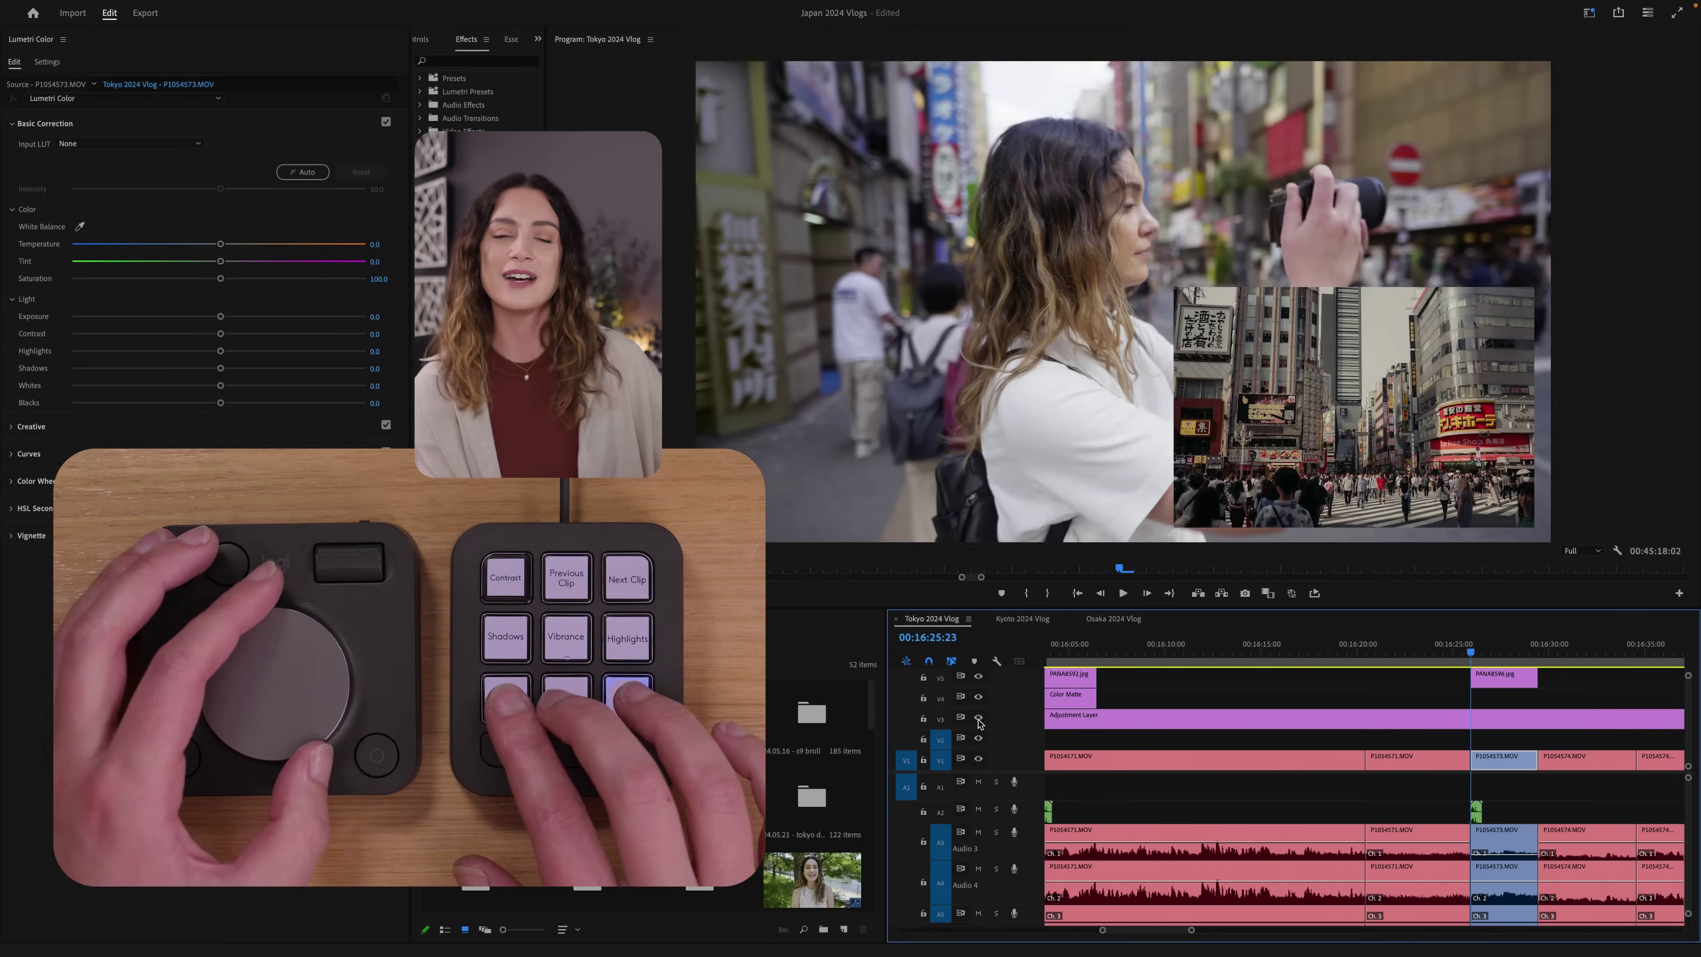
key("Down")
key("Down")
key("Down")
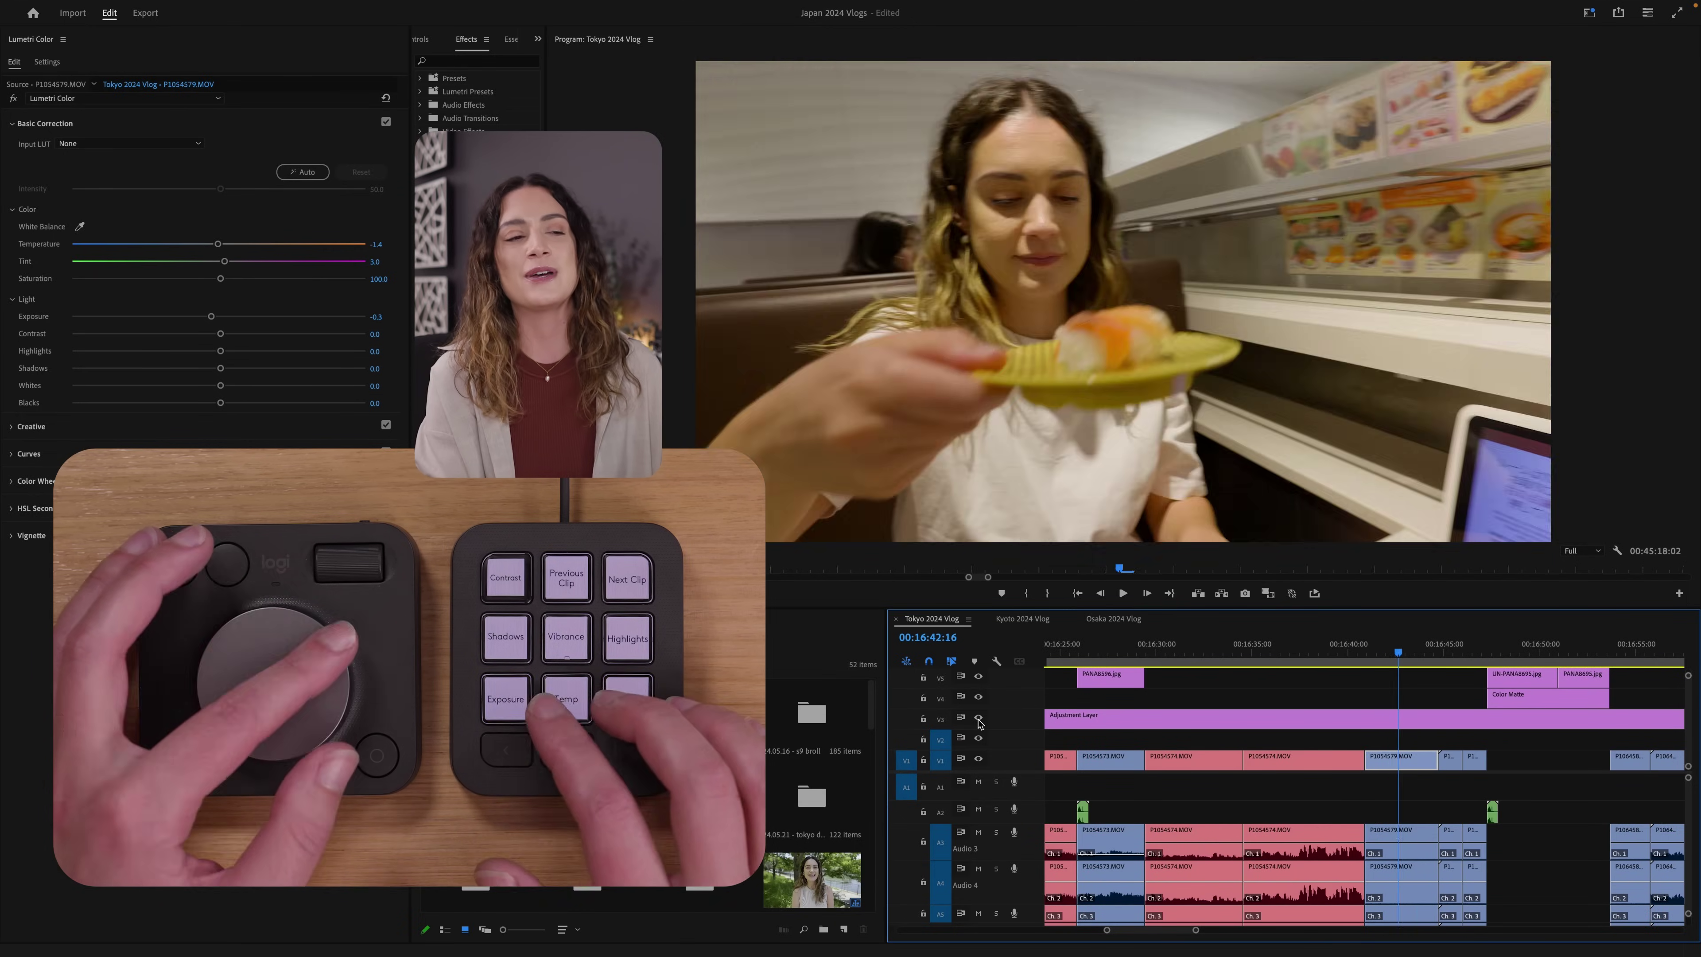
key("Down")
key("Down")
key("Down")
key("Down")
key("Down")
key("Down")
key("Down")
key("Down")
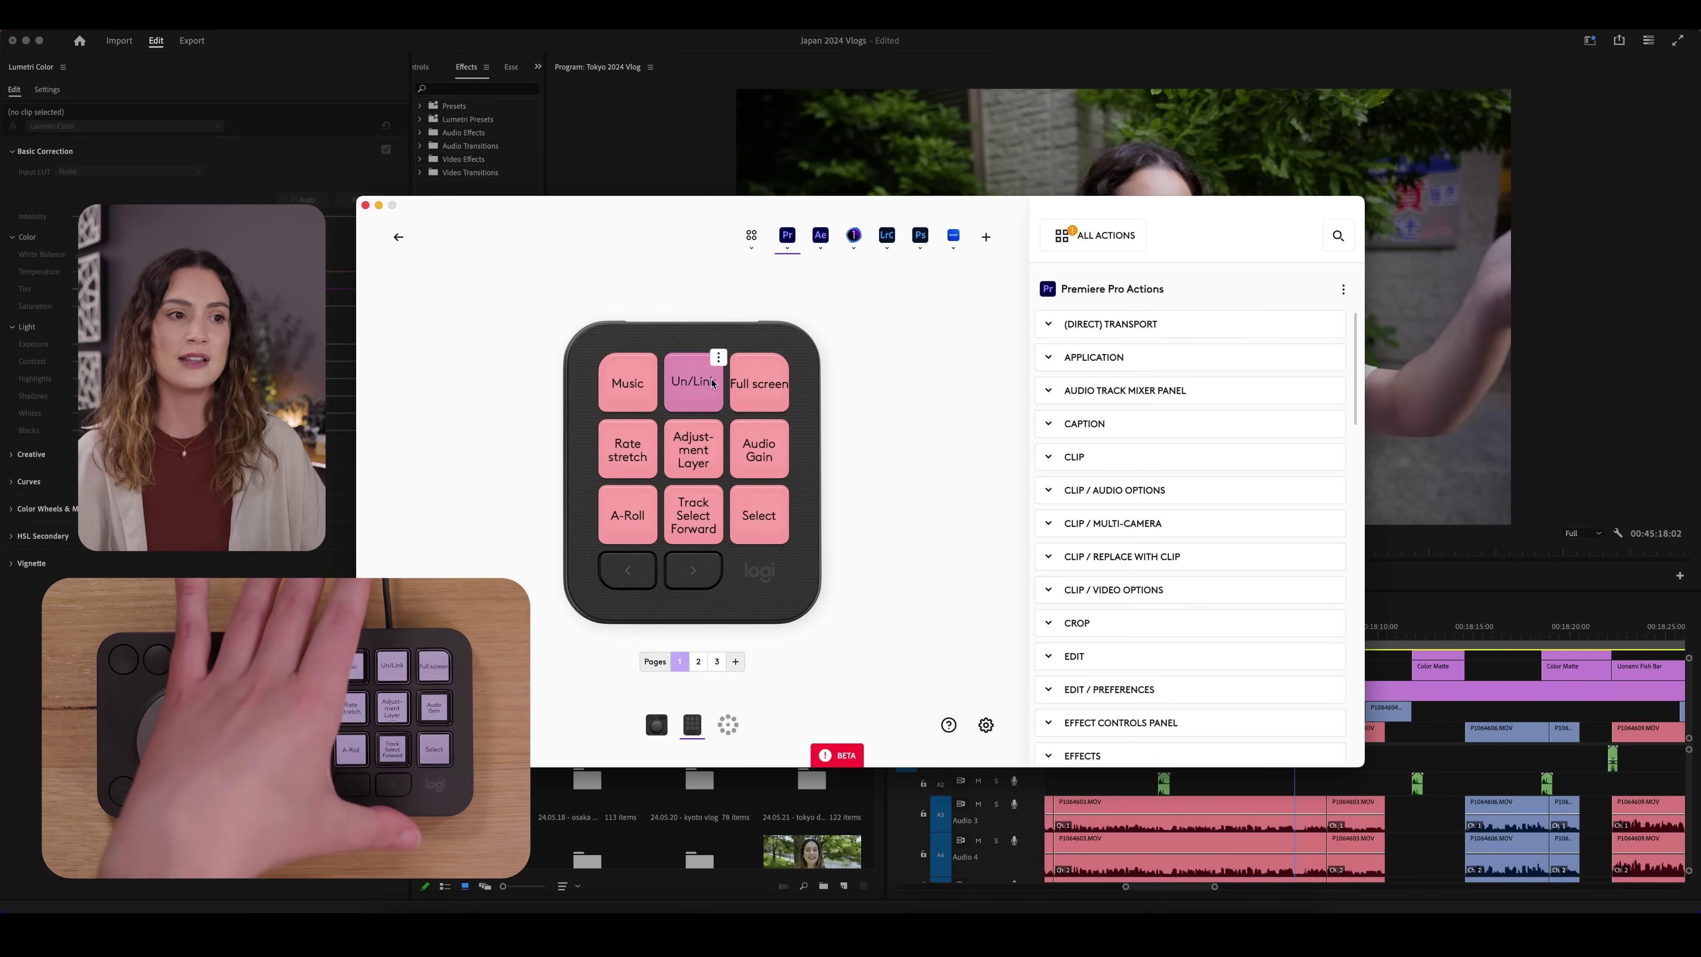
Step: On page 3 of the Premiere Pro keypad profile, set the Exposure key's icon background to black
left_click(717, 661)
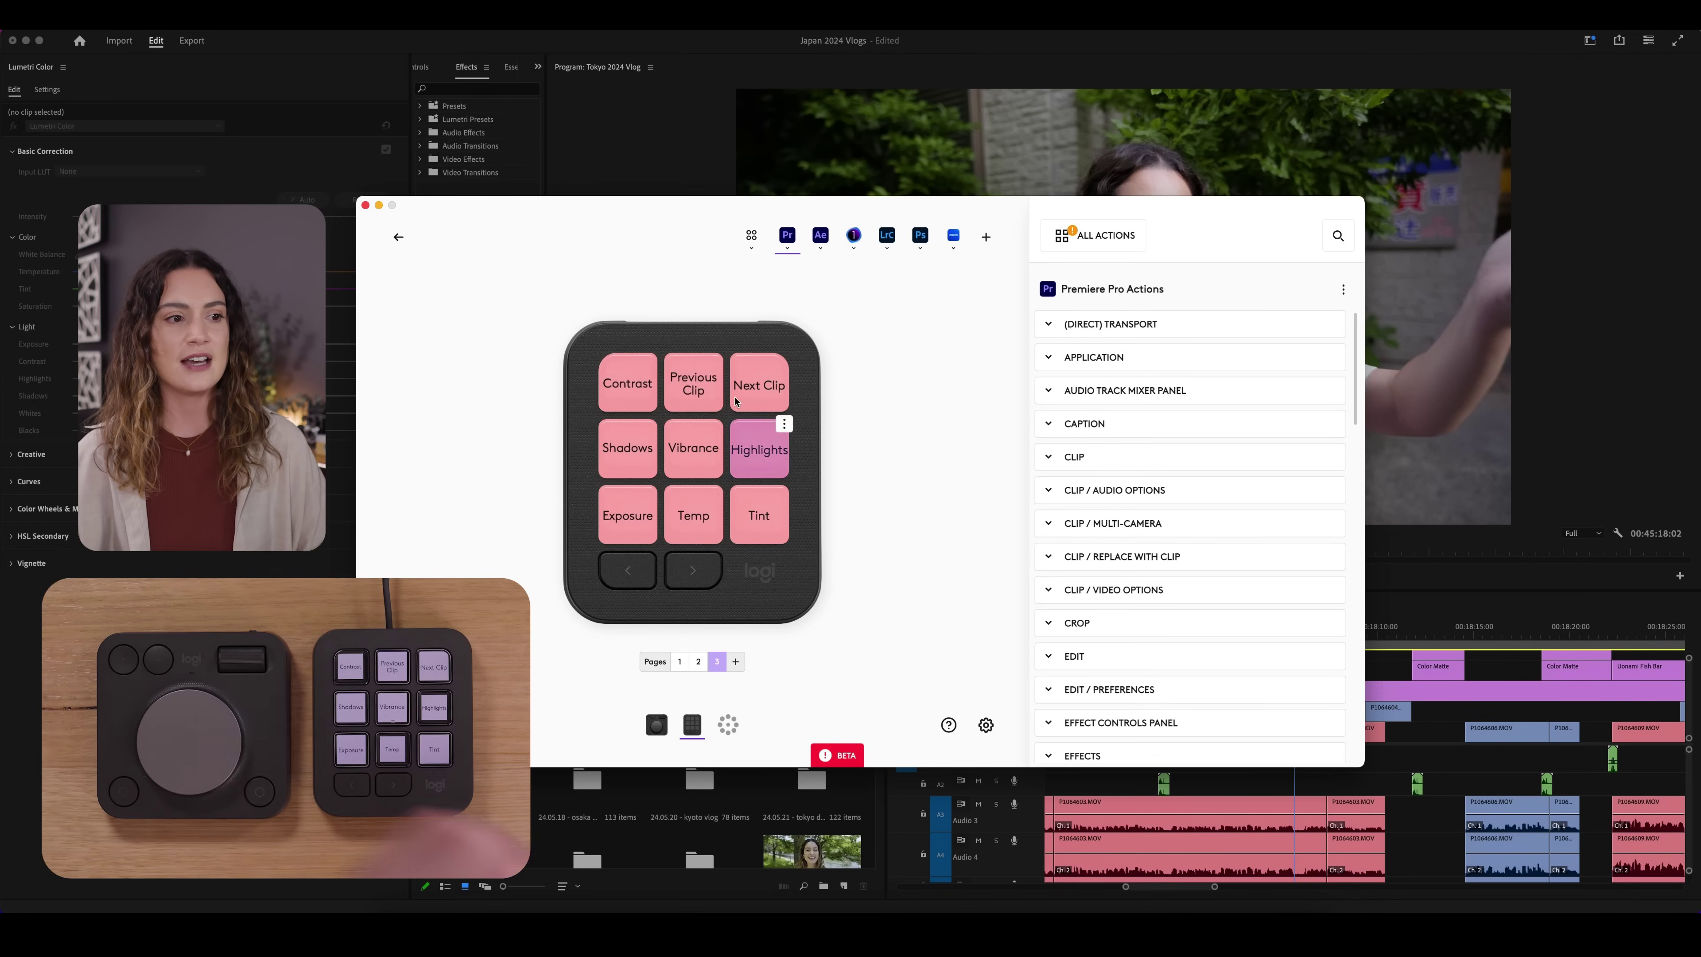
left_click(653, 490)
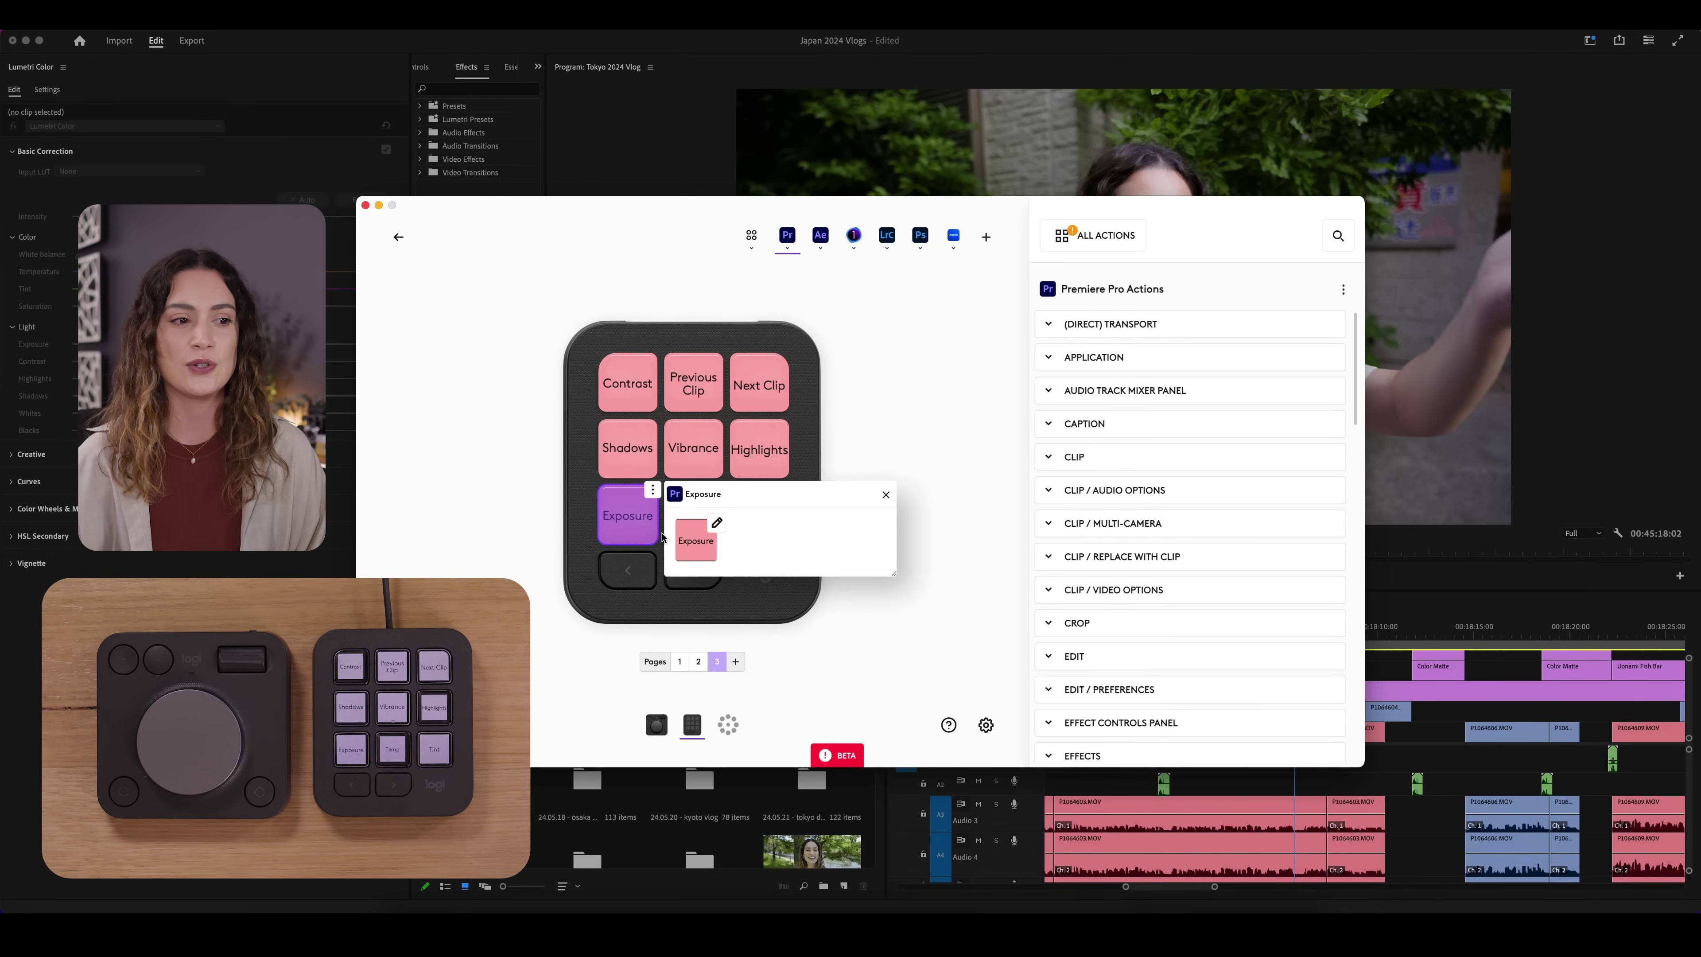
left_click(693, 548)
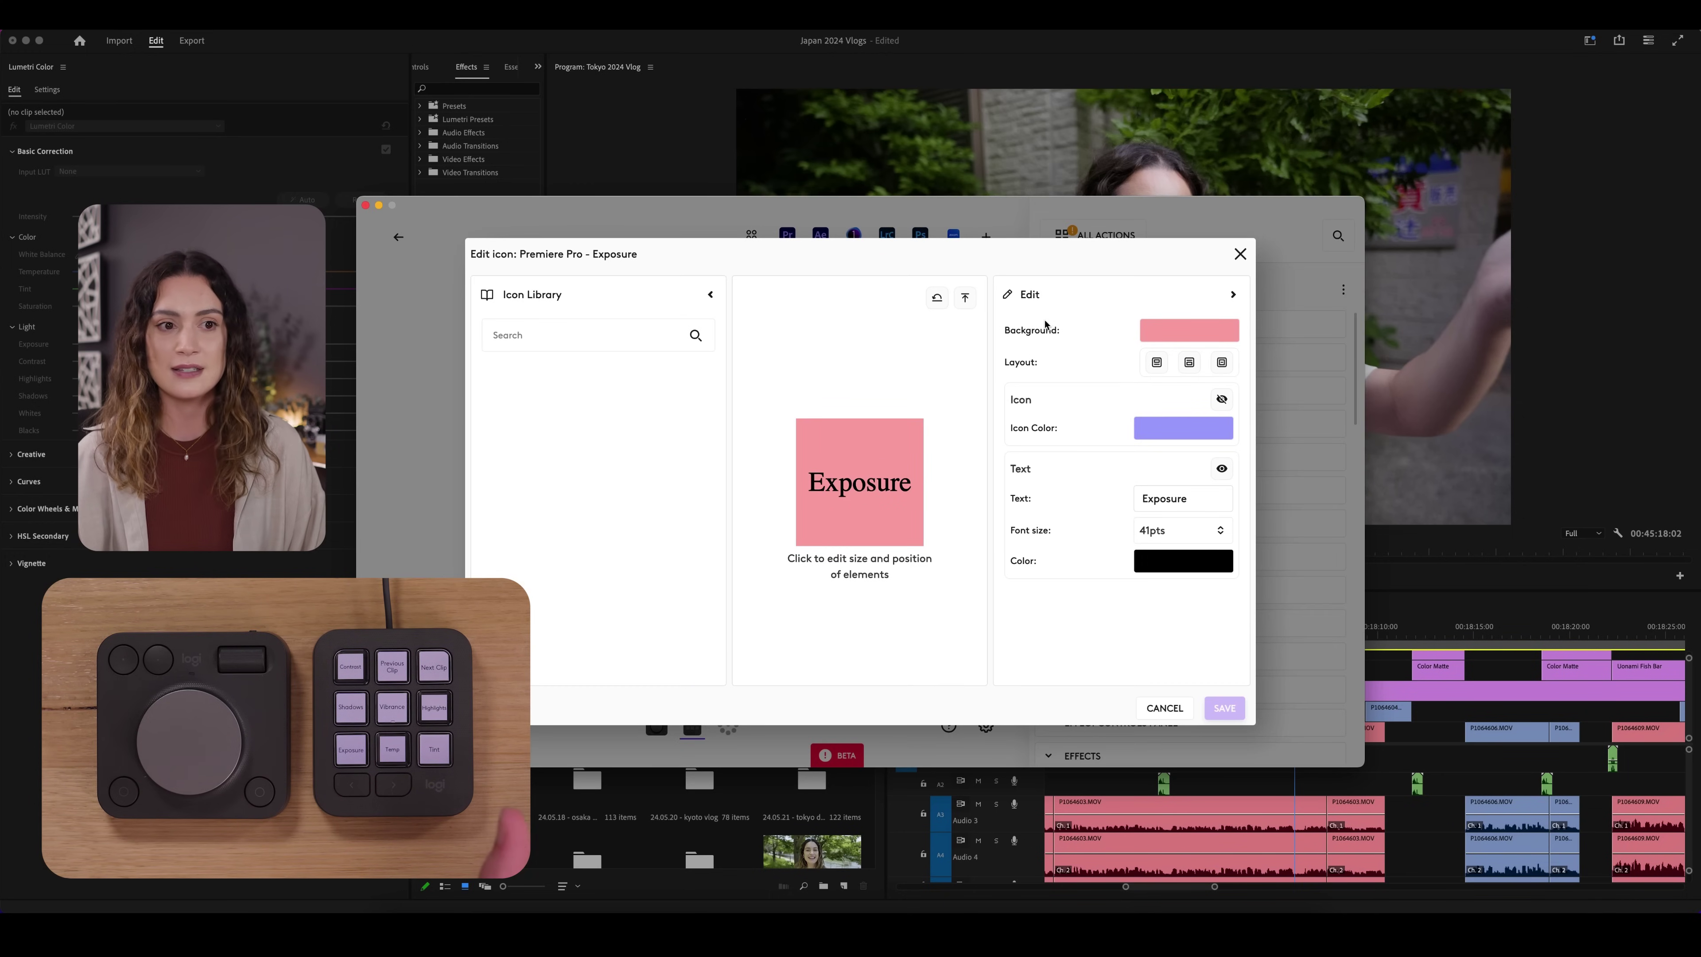
left_click(1181, 335)
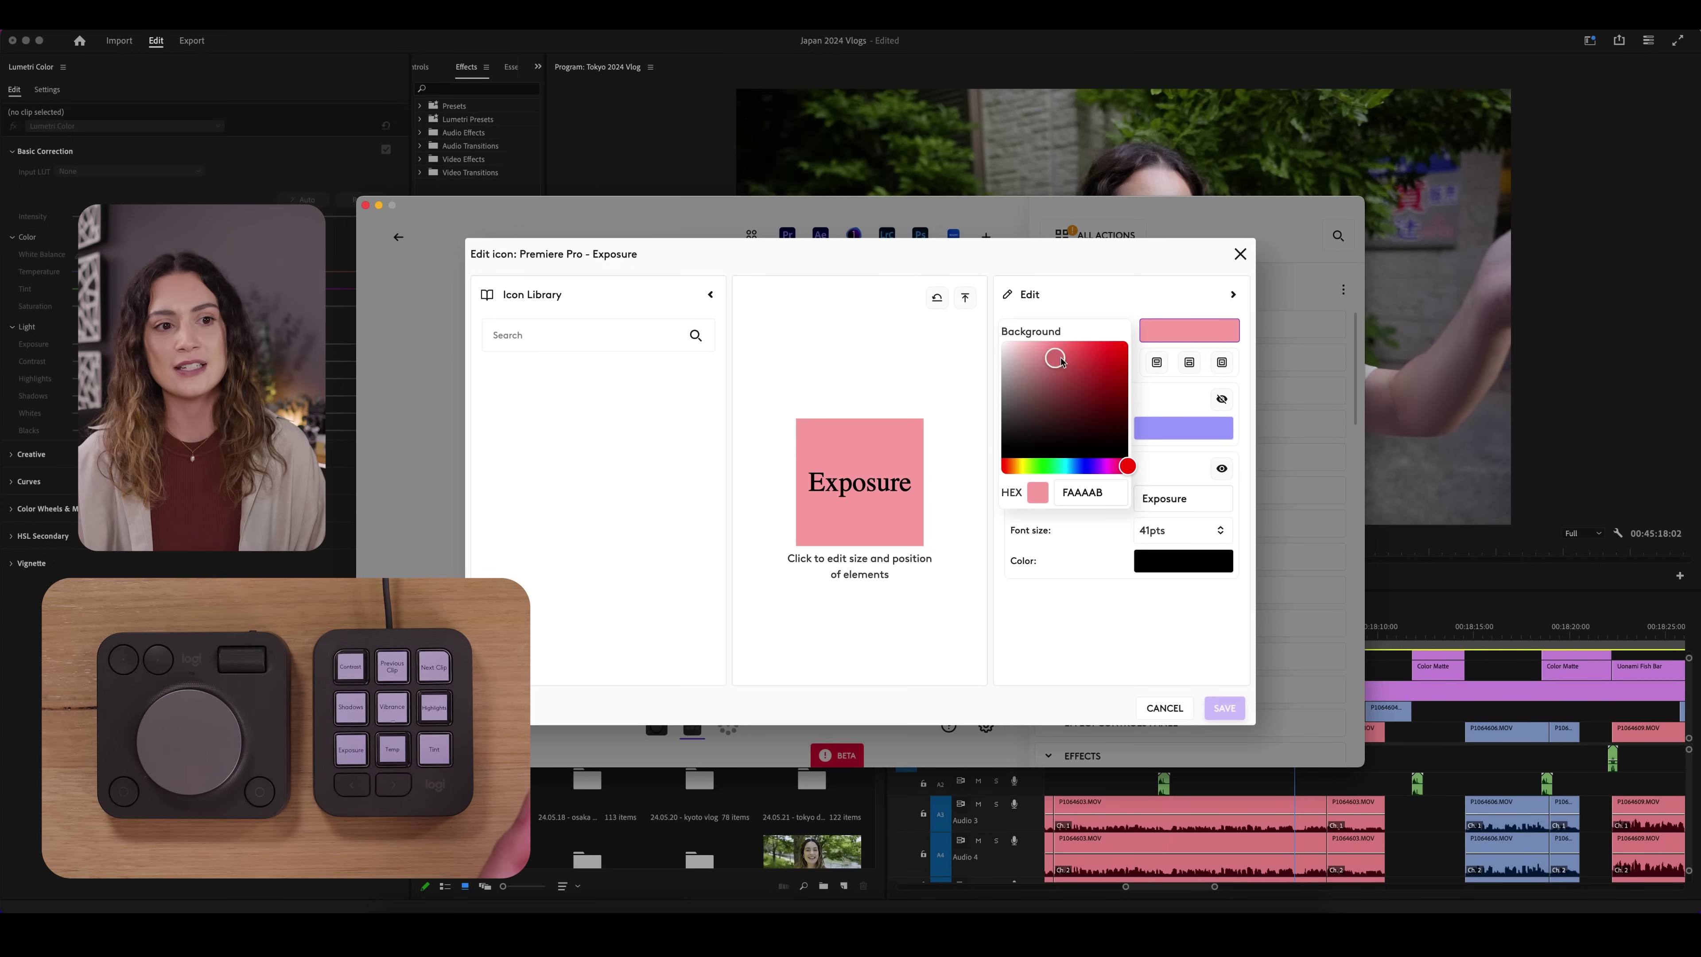
left_click_drag(1111, 362, 1034, 380)
Step: Set the Exposure key's text color to white
left_click(1187, 559)
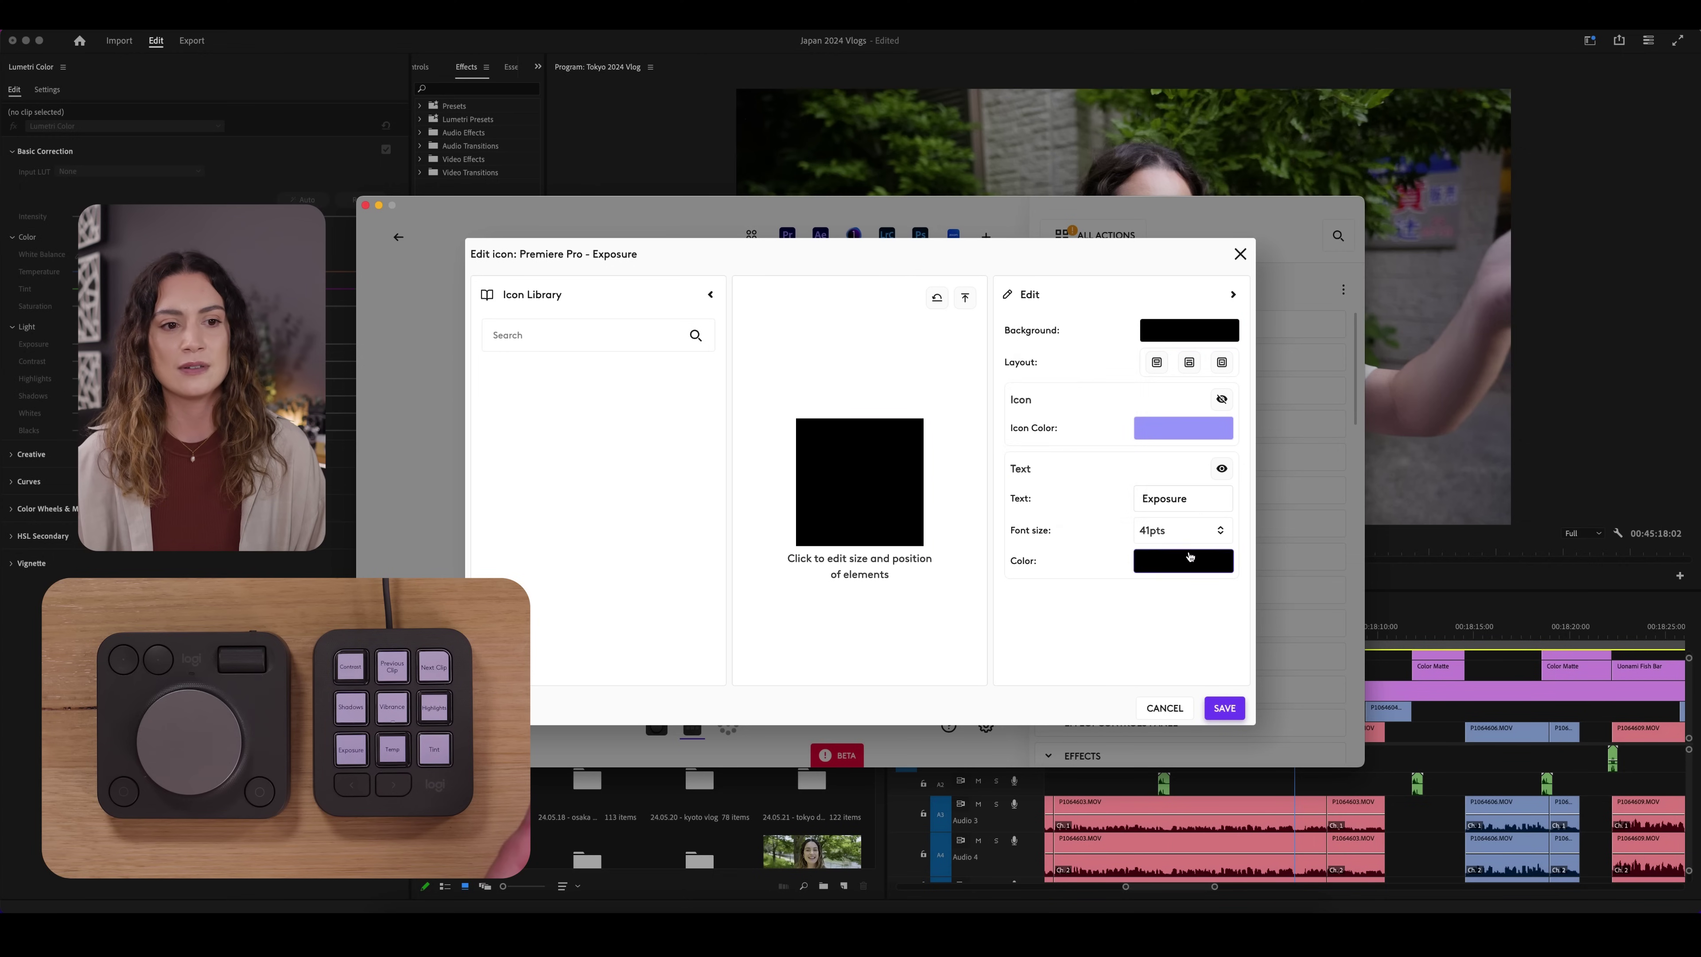
left_click_drag(1031, 597, 866, 475)
left_click(959, 362)
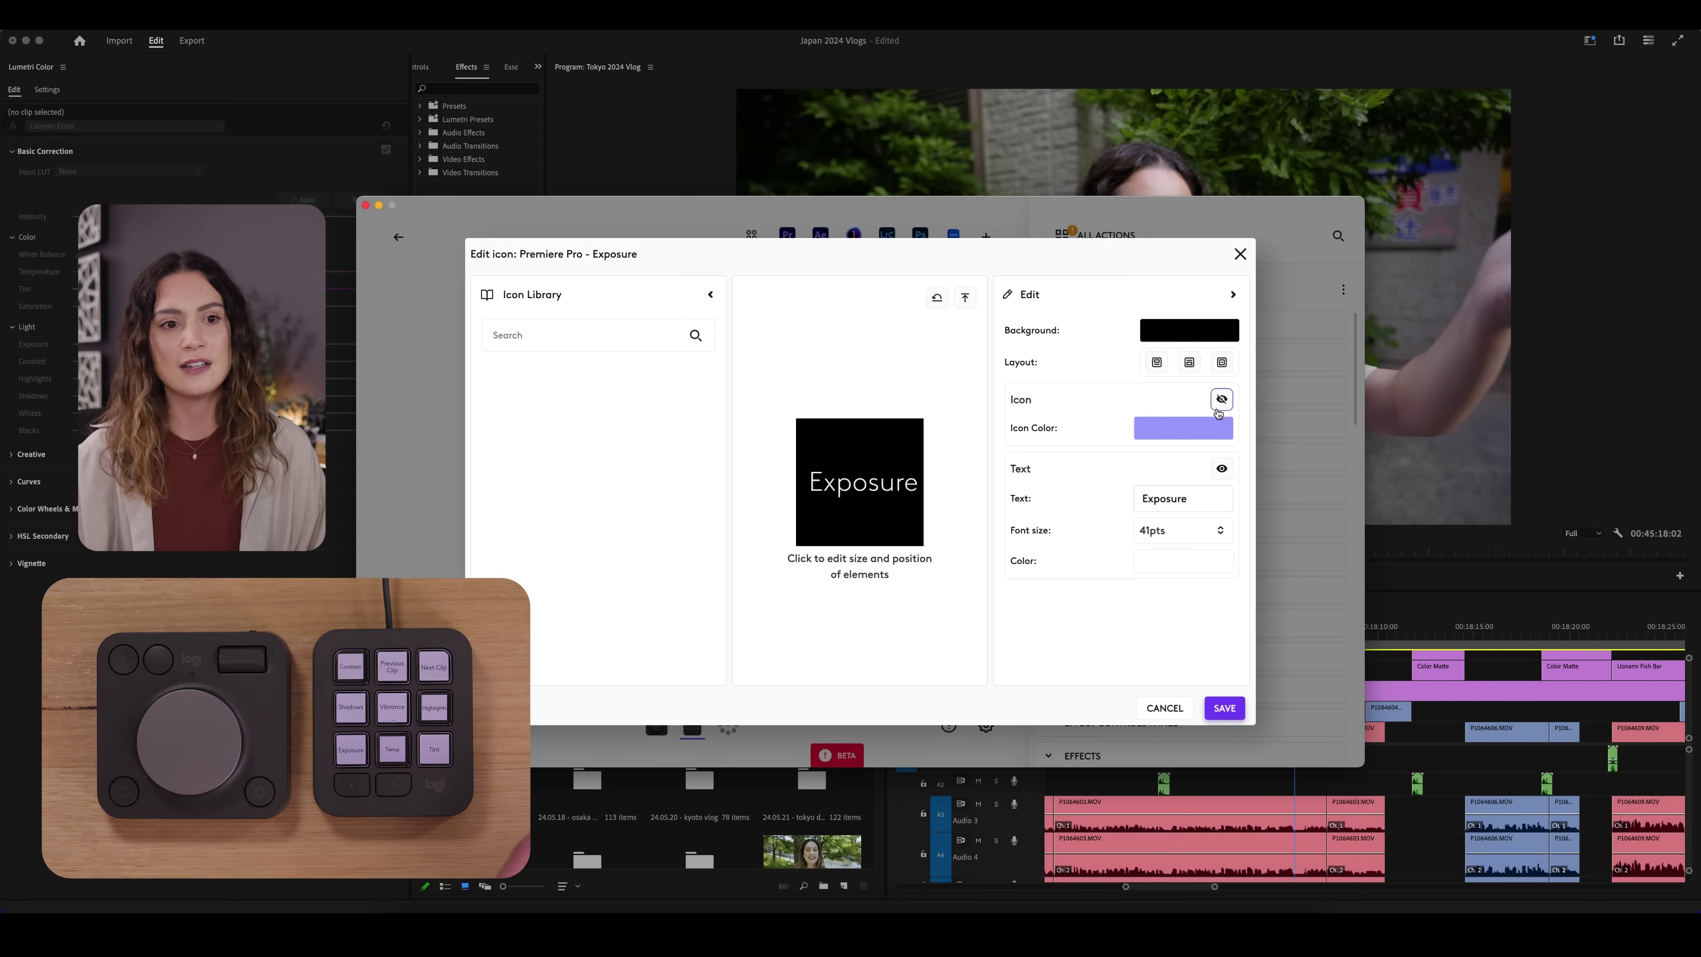
Step: Set the Exposure key's icon color to dark blue, keep the icon itself hidden and save the key design
left_click(1204, 432)
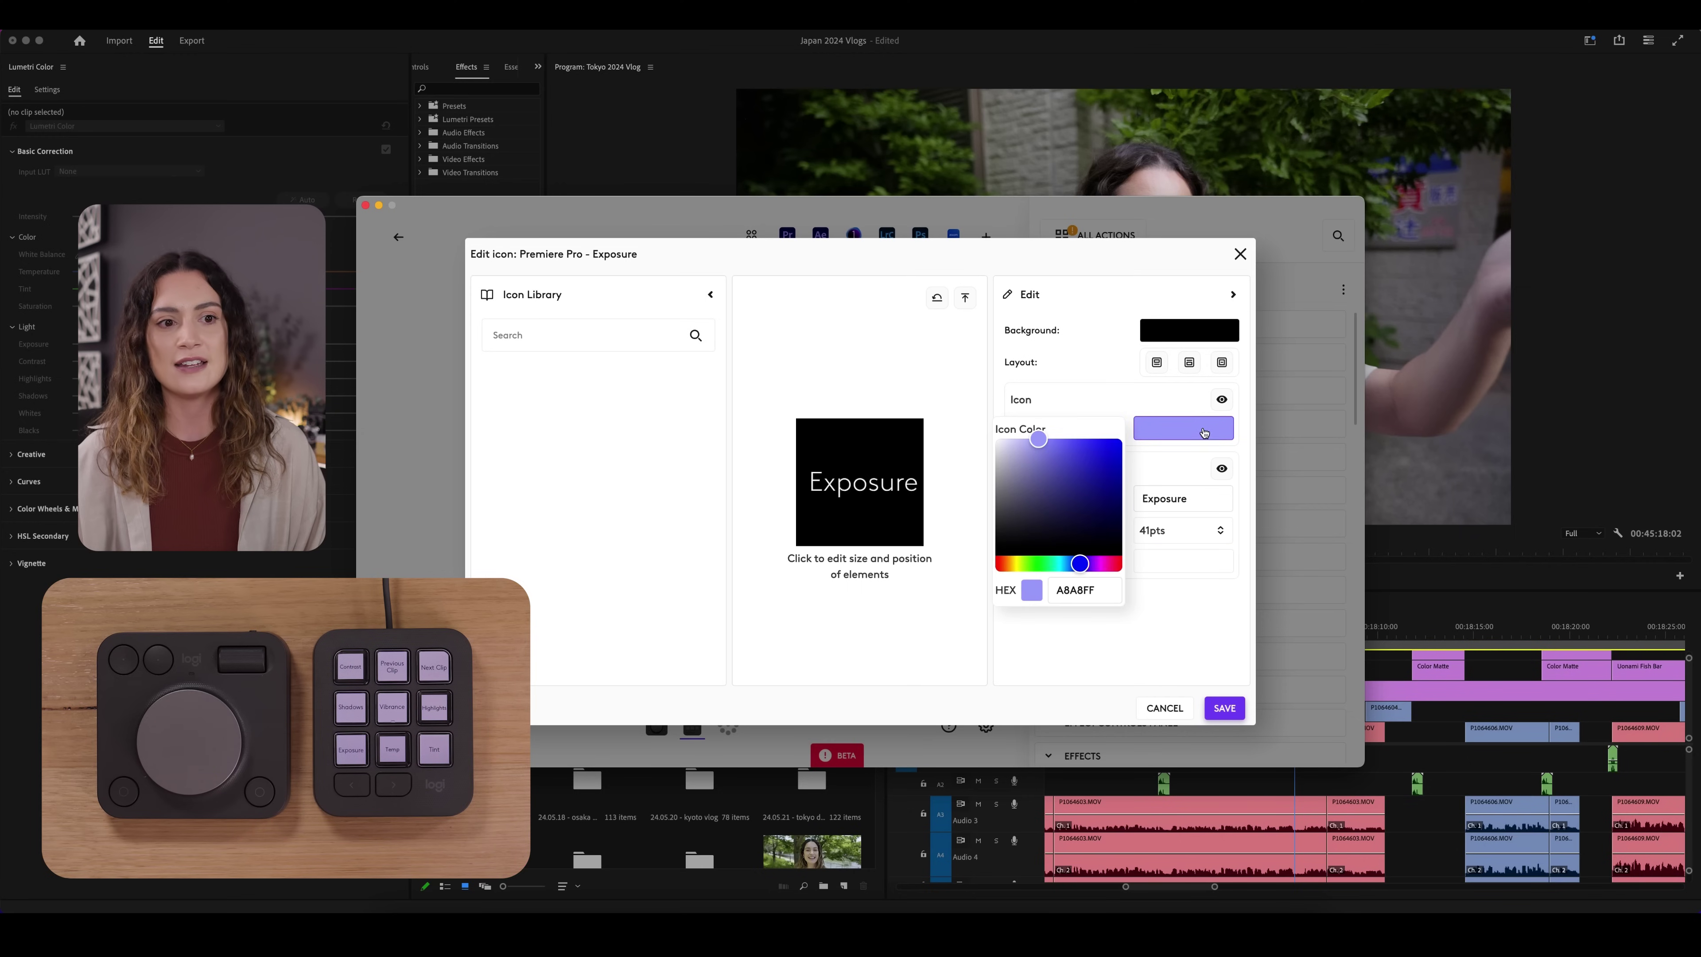
left_click(1074, 506)
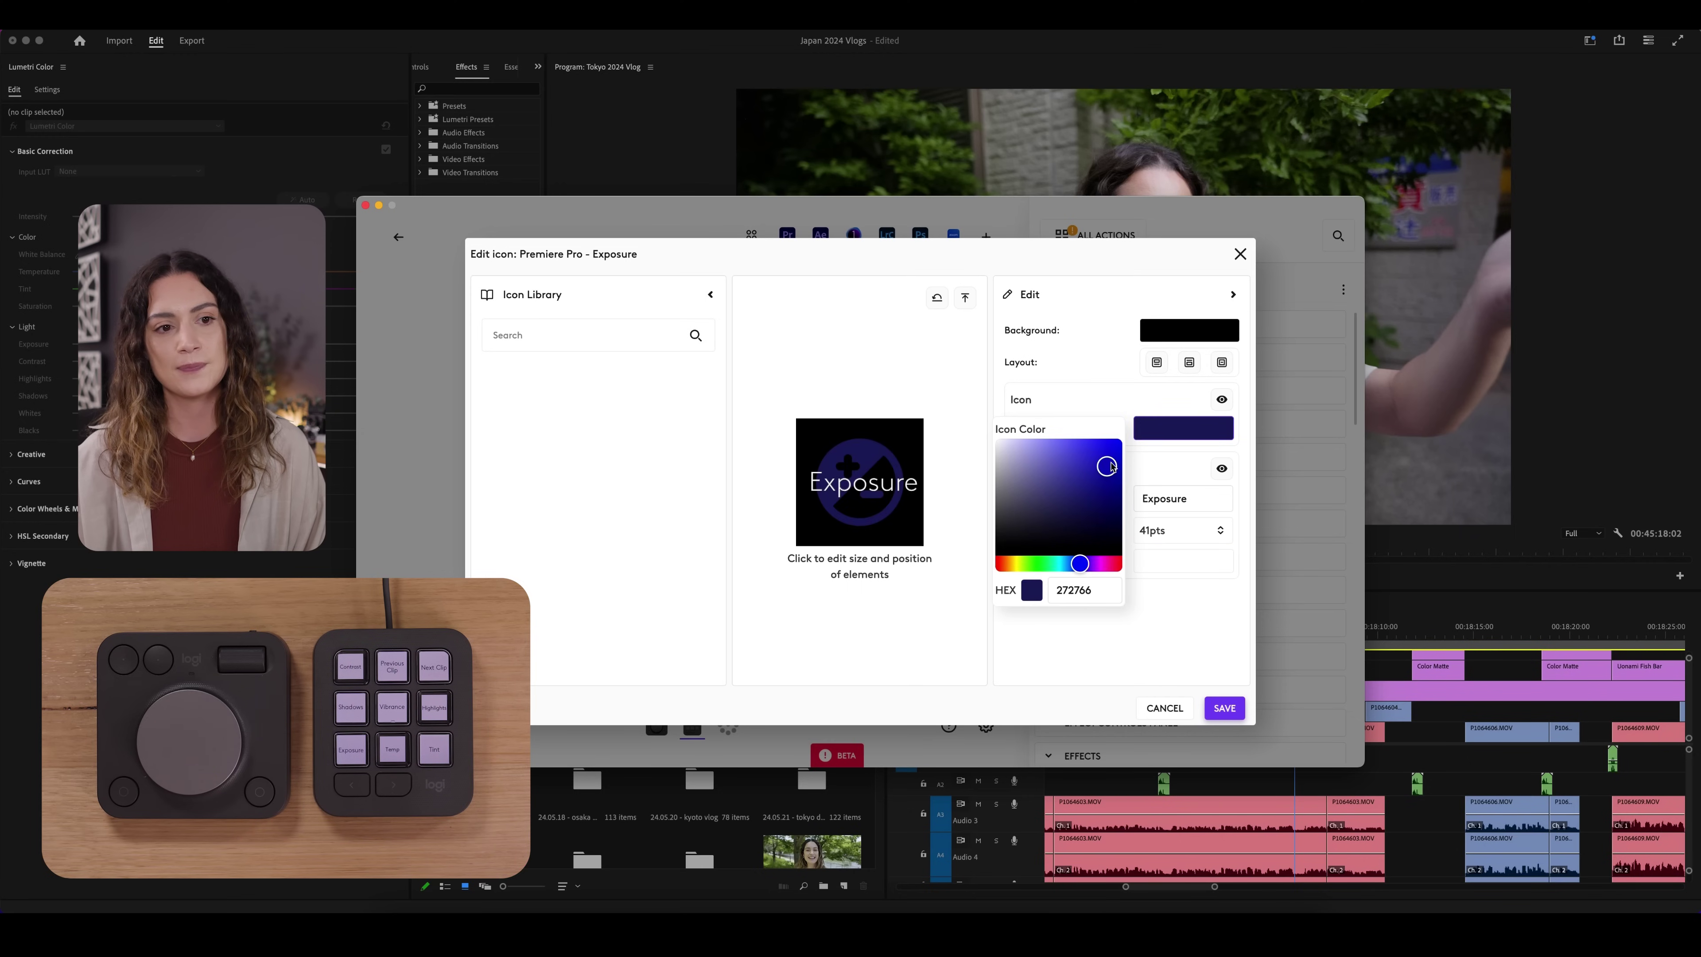
left_click(1220, 401)
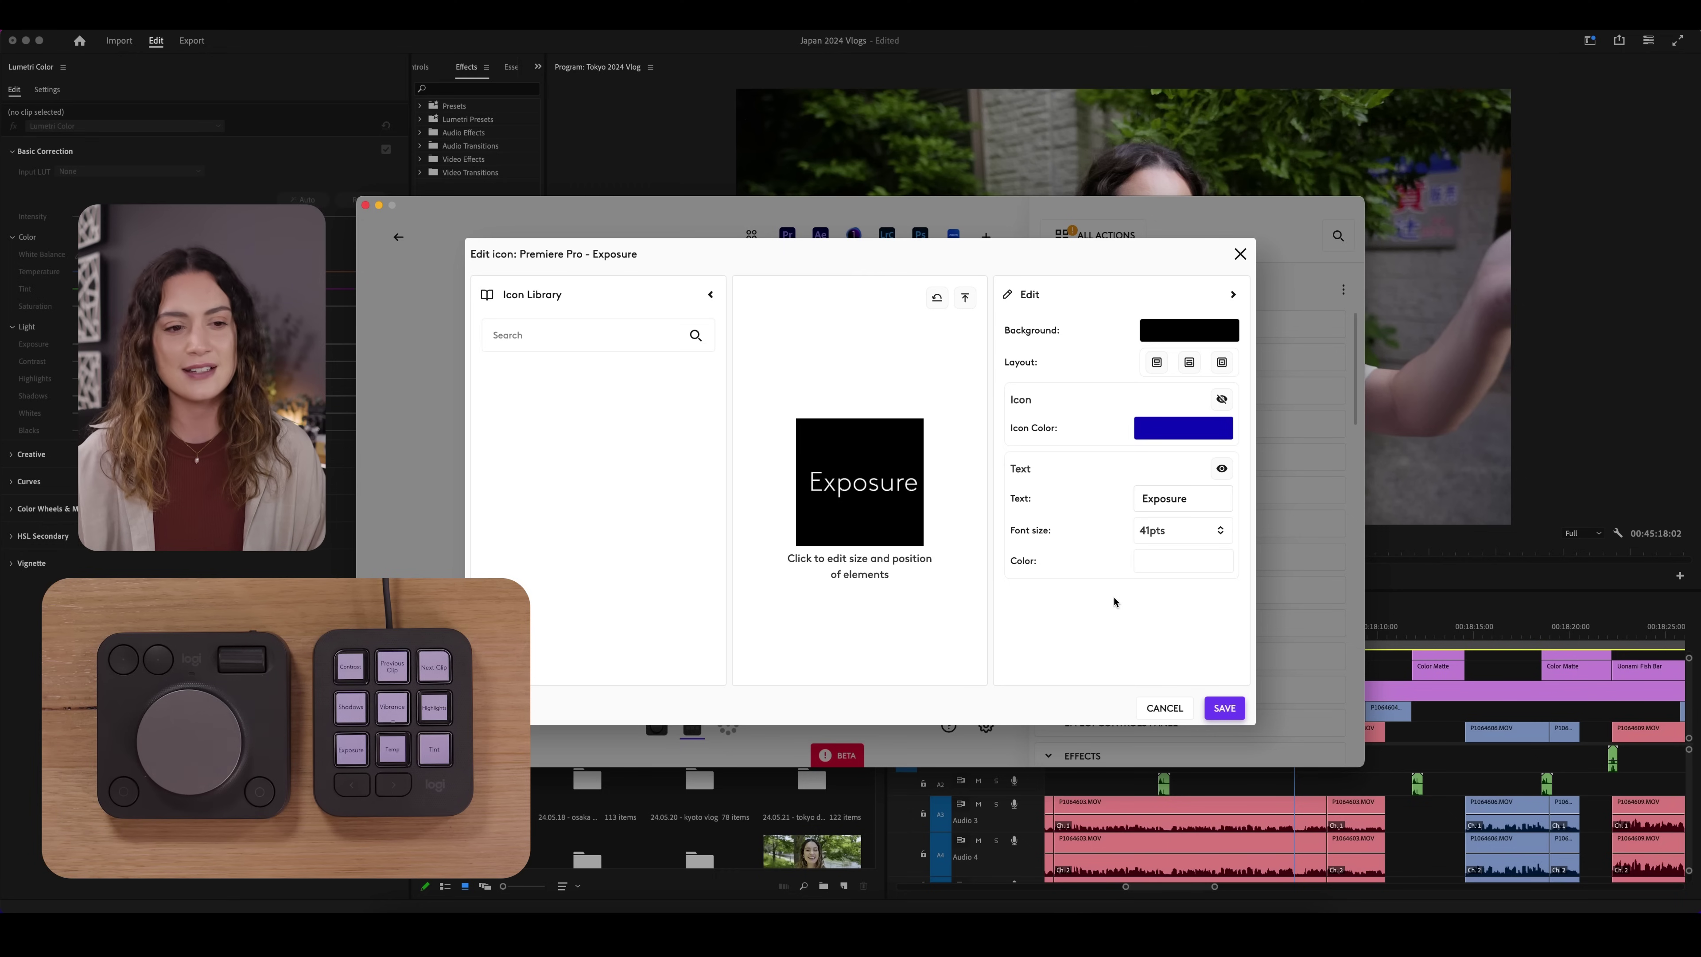
left_click(1220, 706)
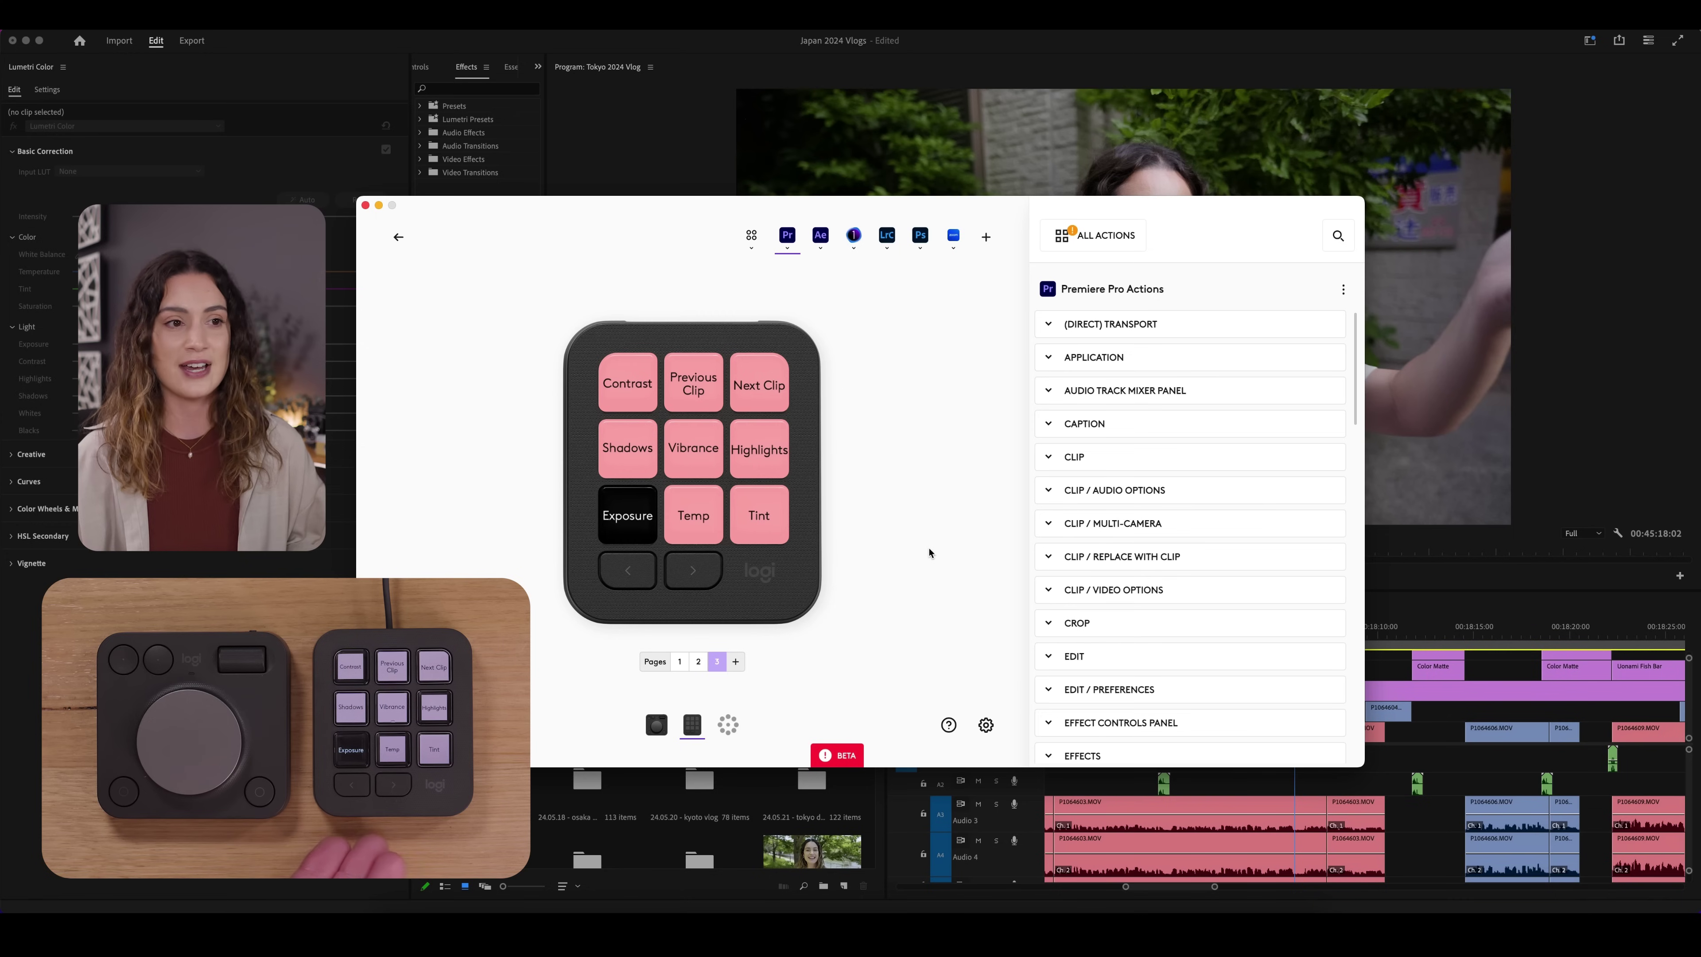
Step: Switch the keypad to the Premiere Pro Basic Color Correction profile and look through its key pages
left_click(788, 241)
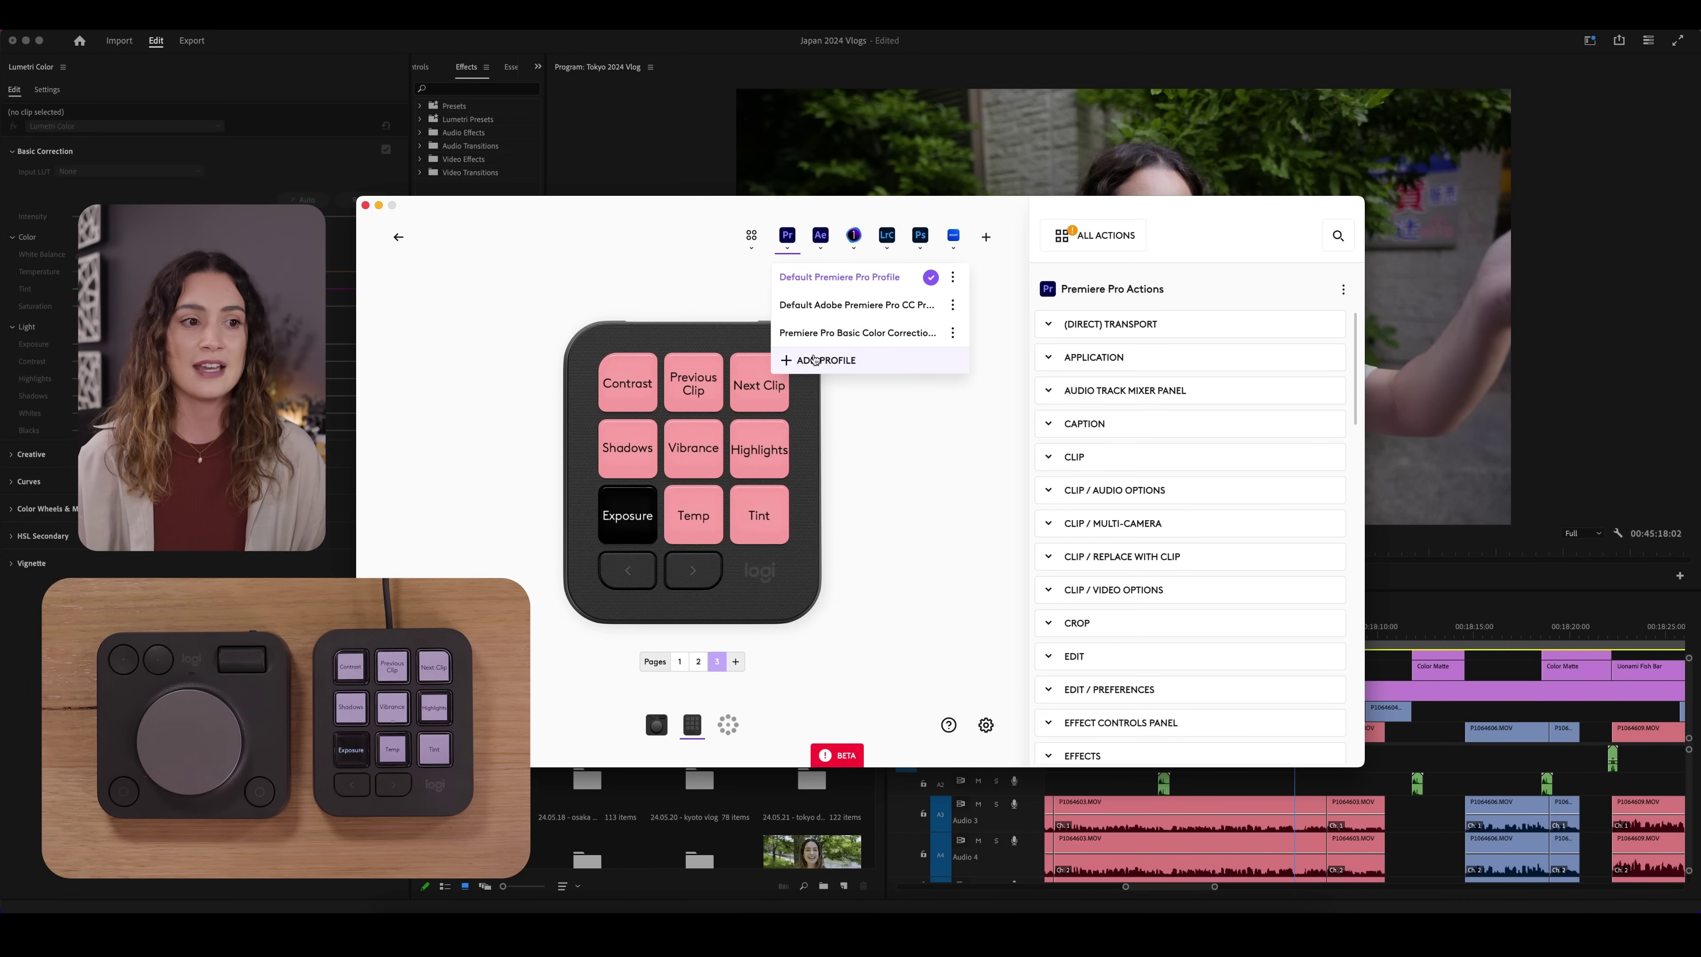
left_click(817, 335)
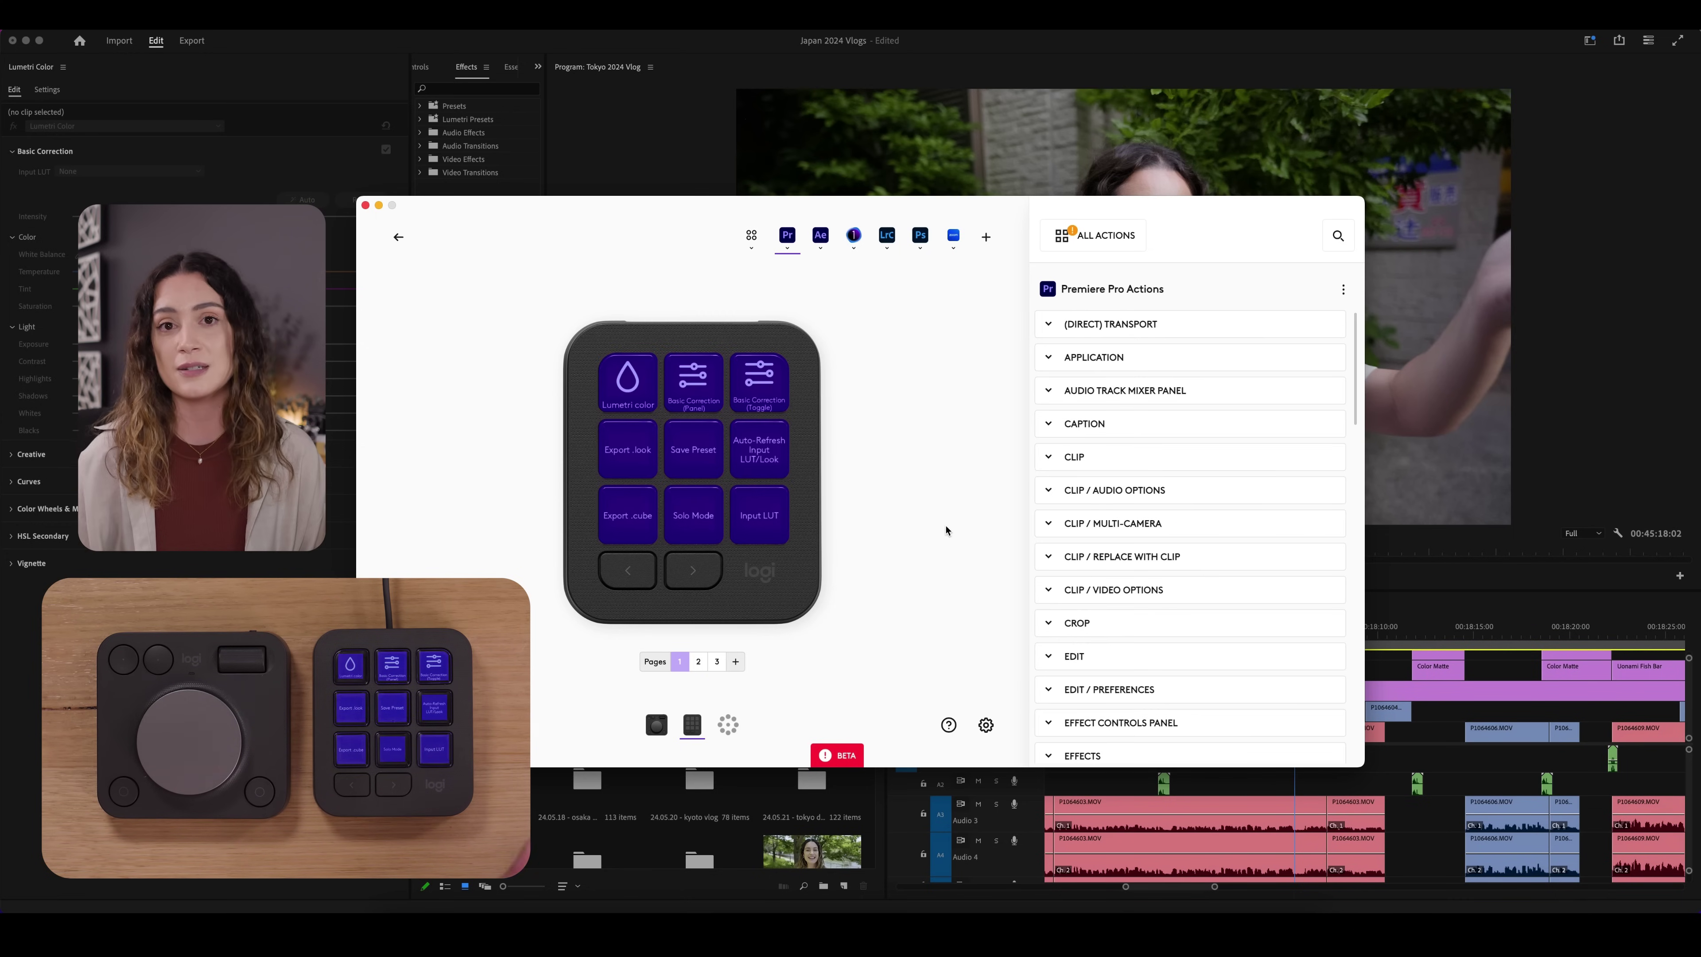
left_click(697, 662)
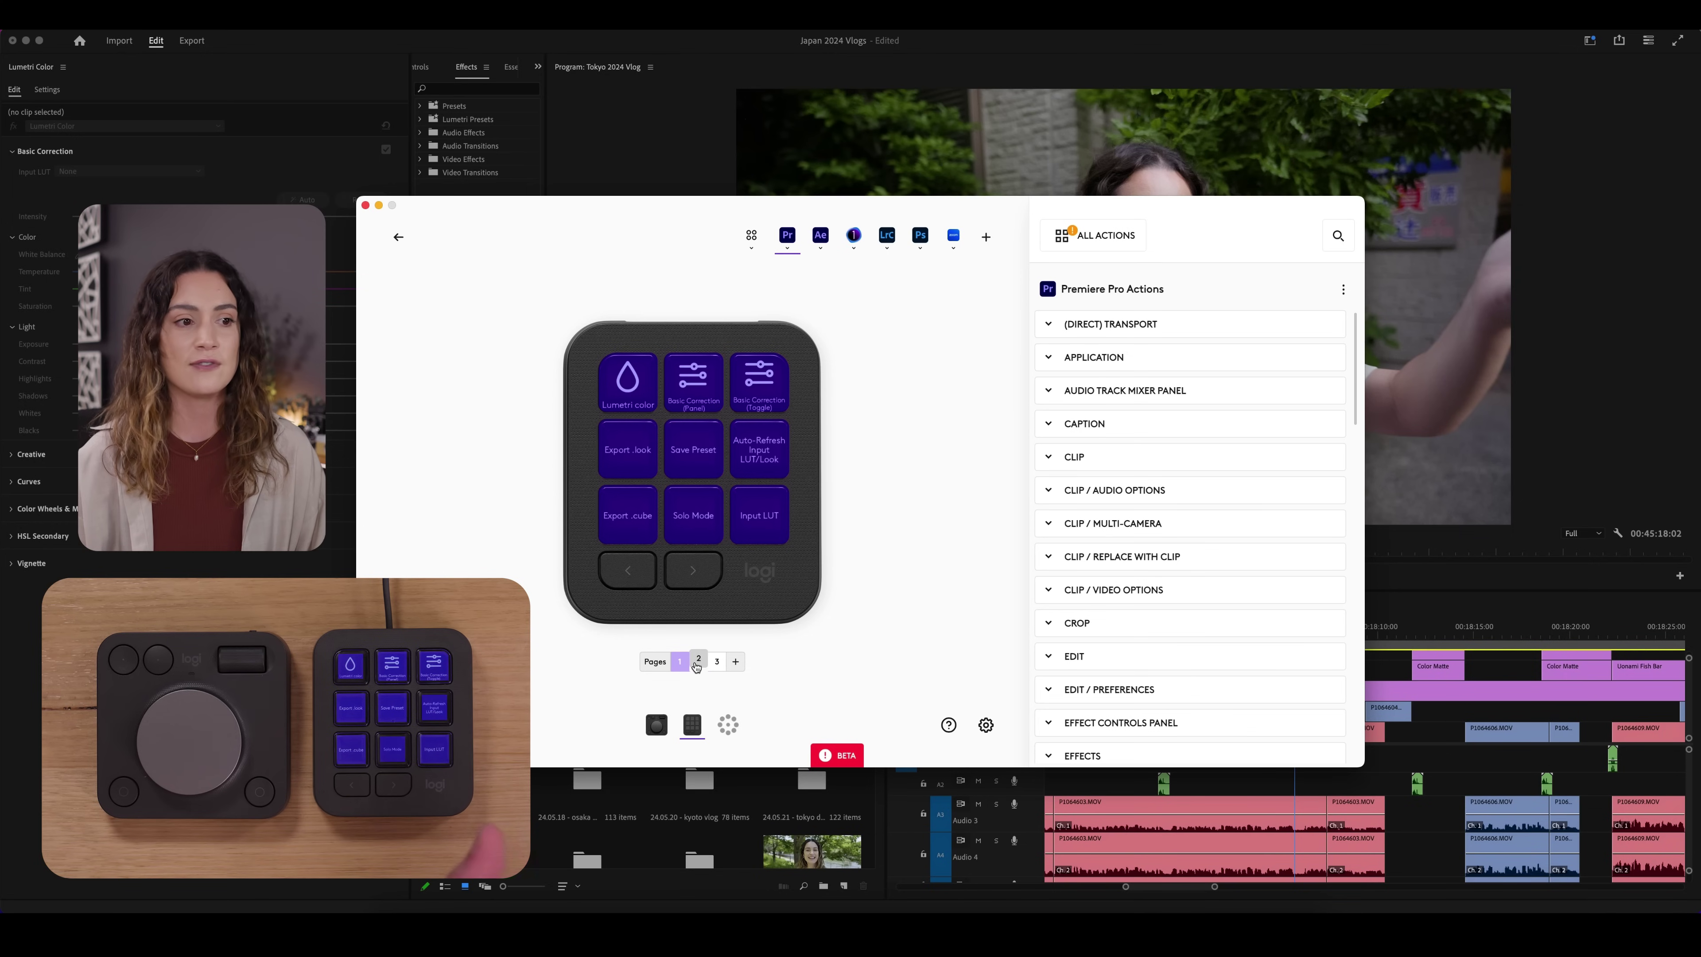
mouse_move(759, 506)
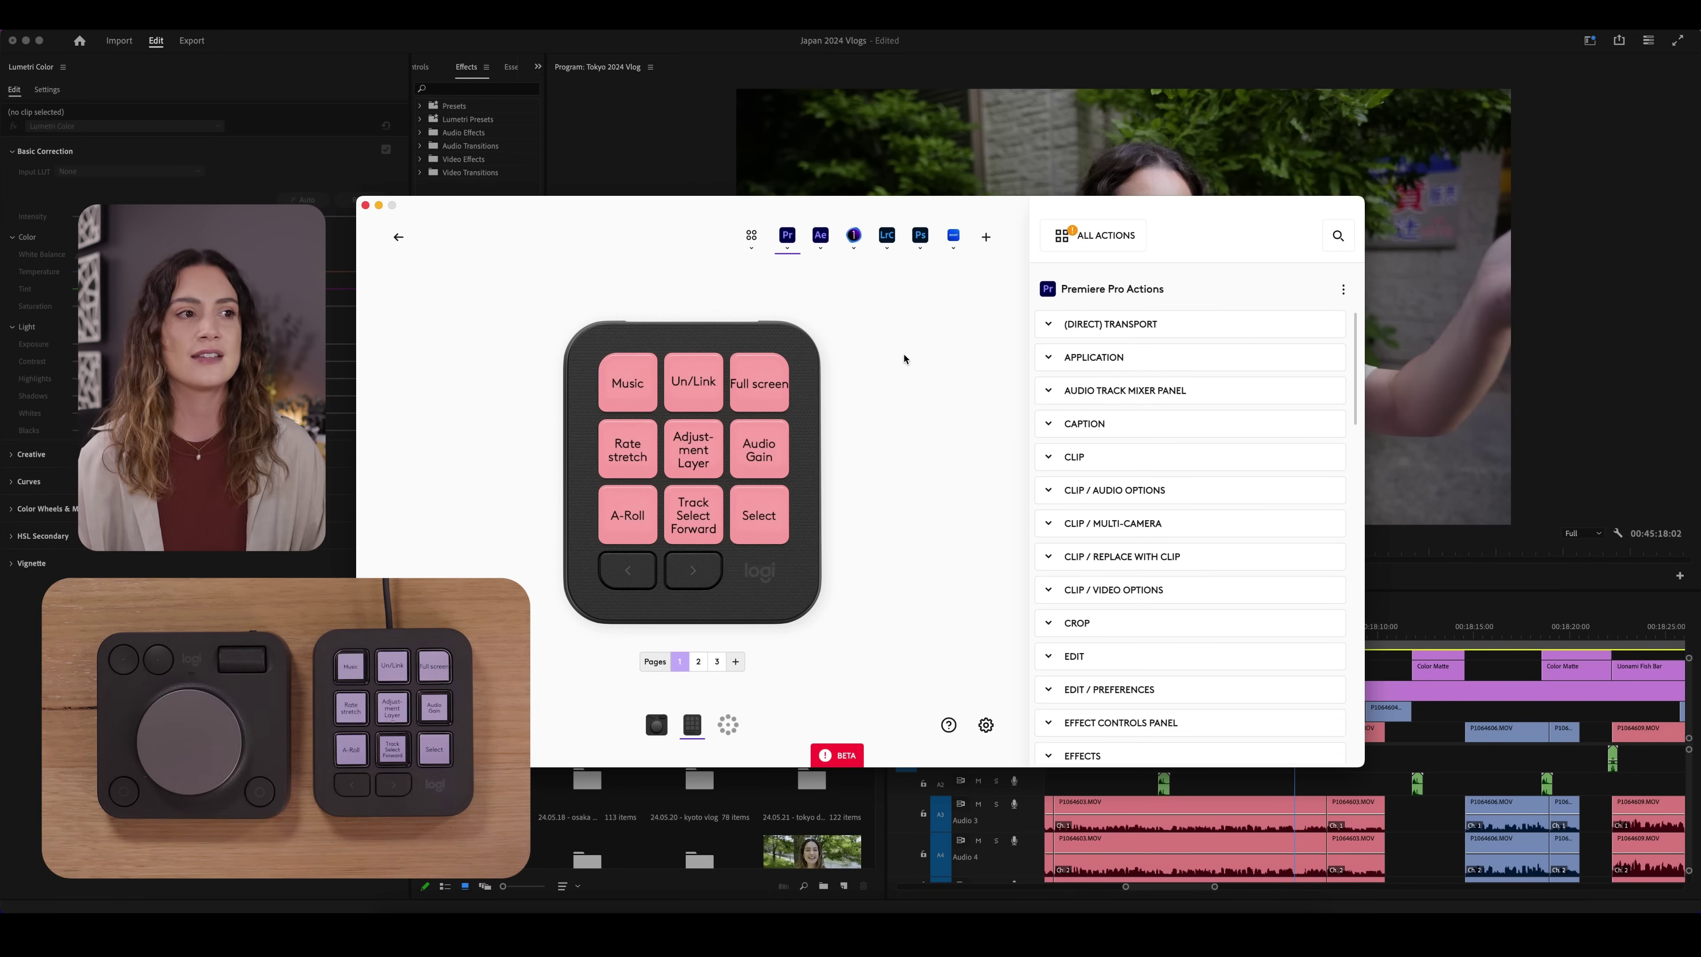
Step: Switch back to Premiere Pro and place the playhead just past the end of the Tokyo 2024 Vlog edit, at 00:20:33:12
left_click(655, 179)
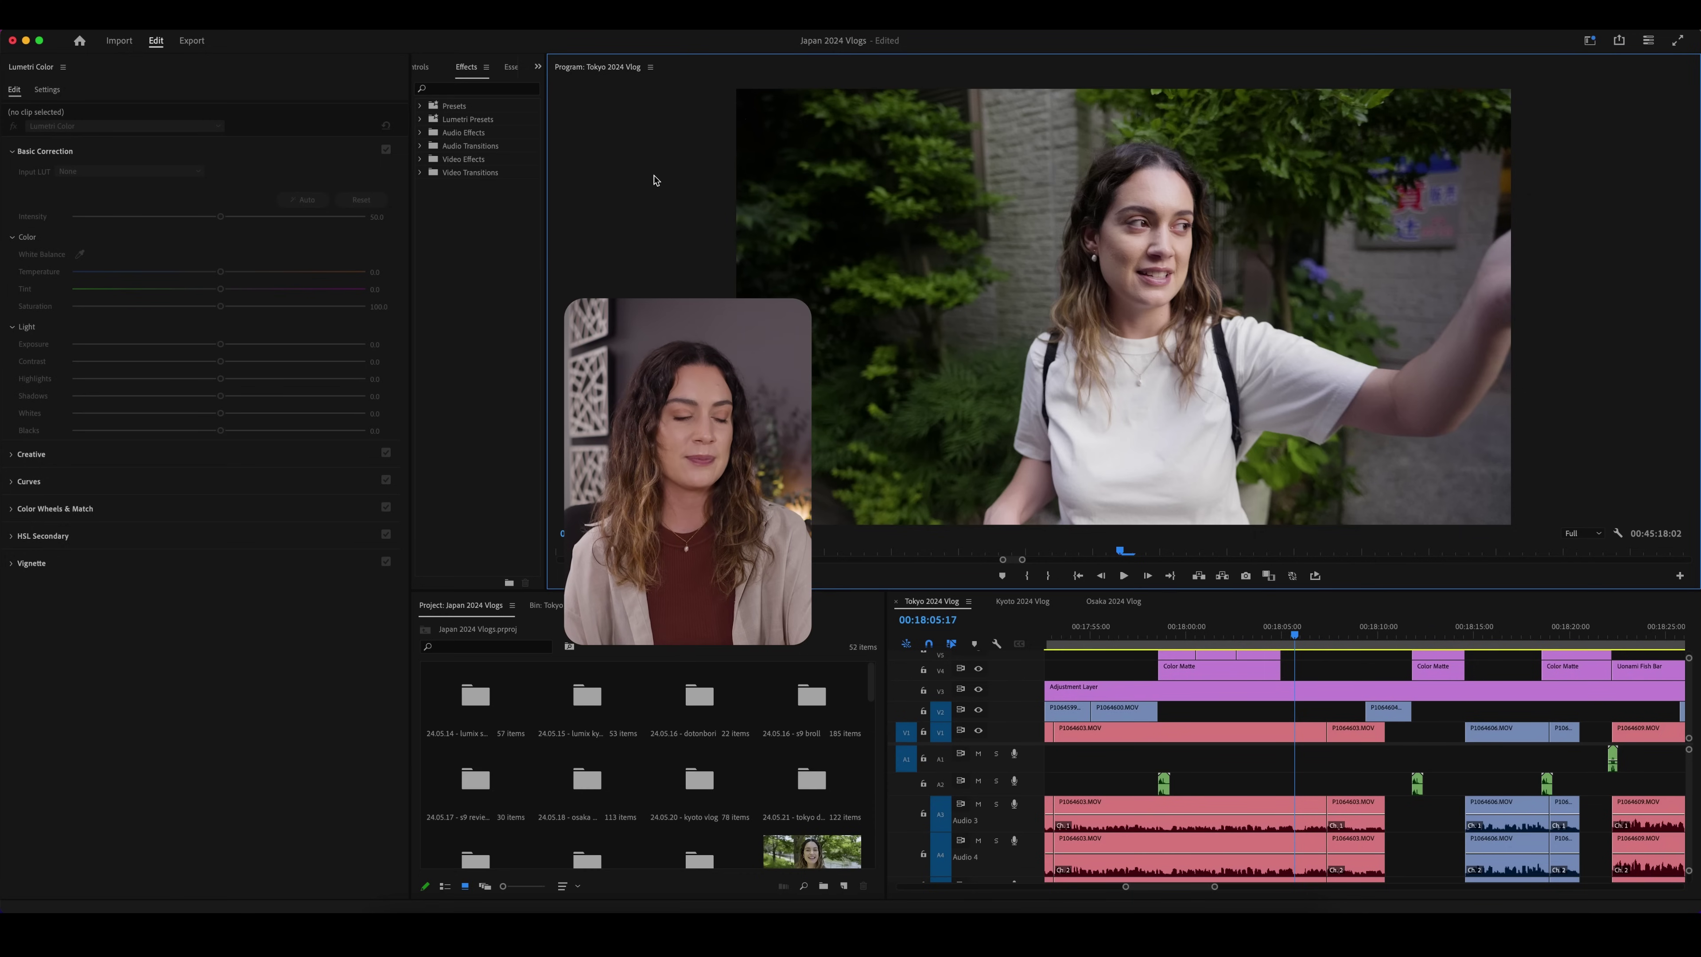
scroll(1283, 702, "down", 10)
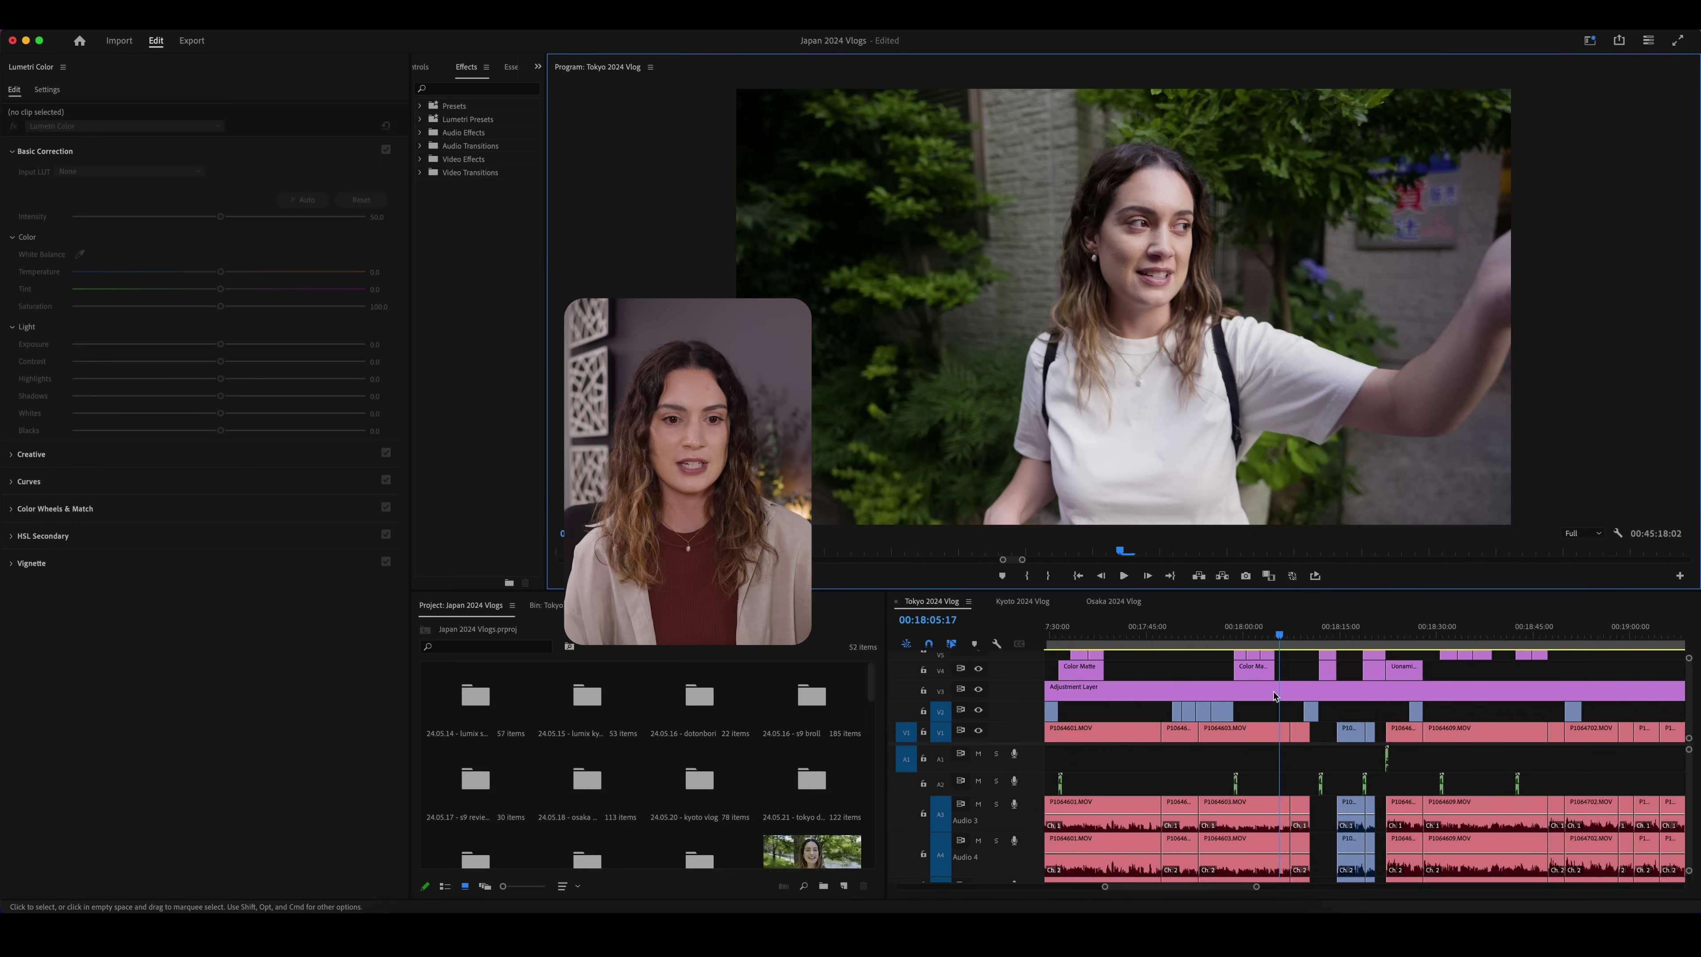
left_click(1511, 634)
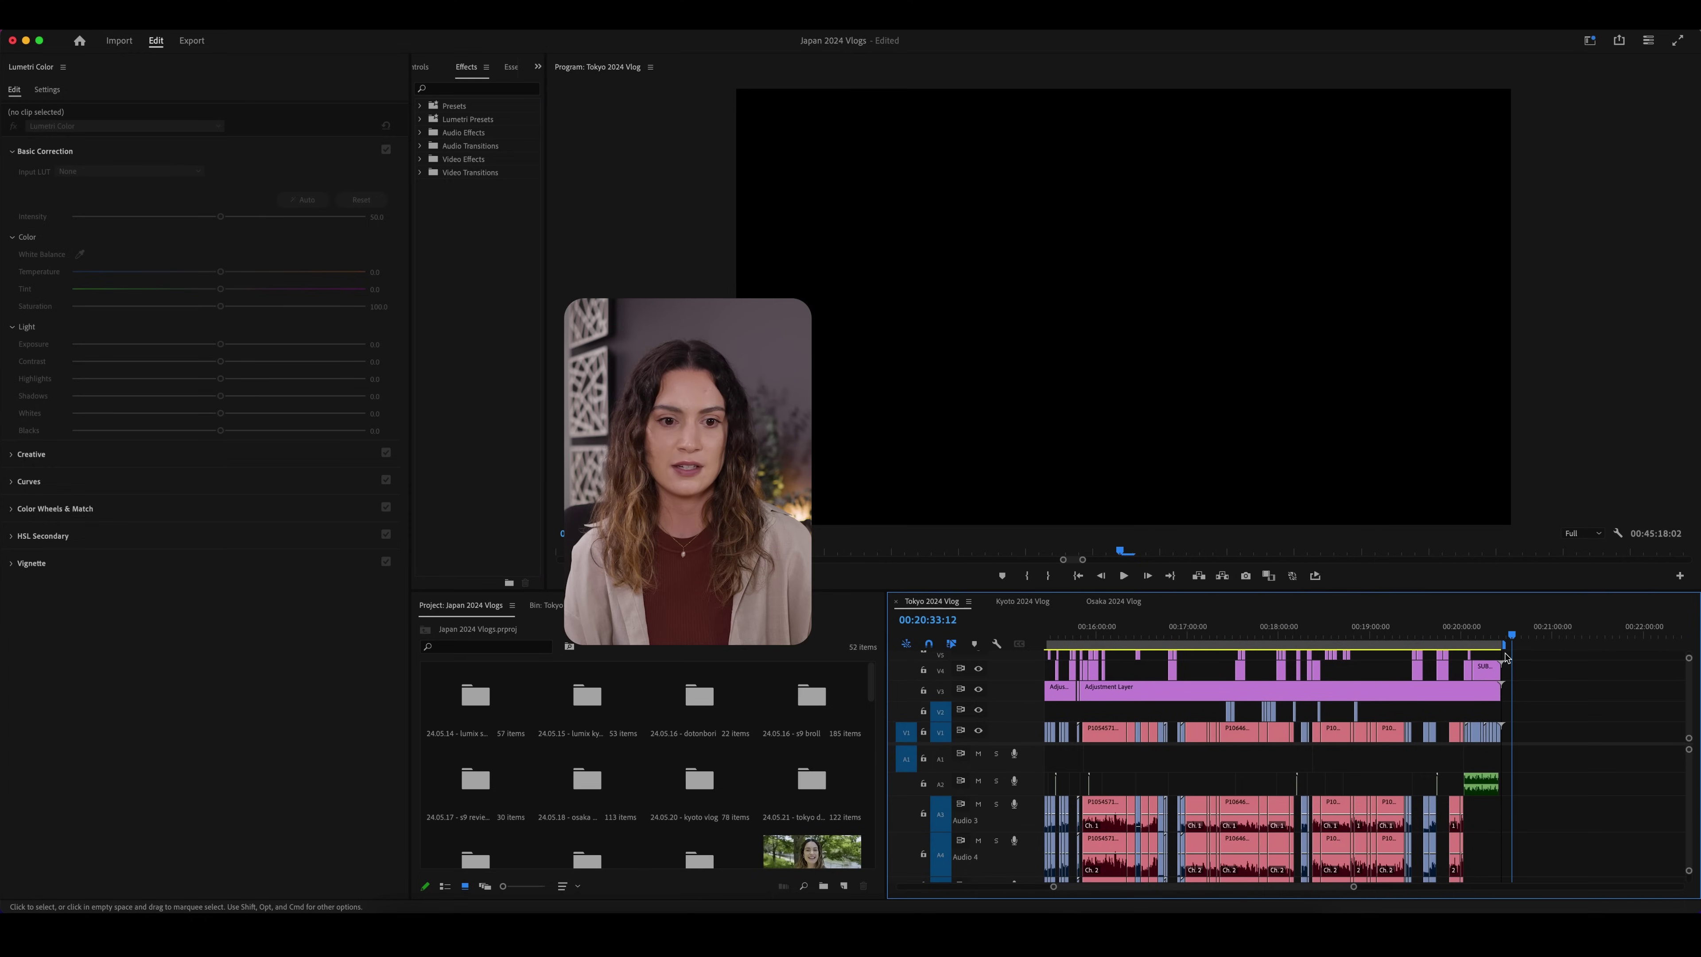
Step: Review the media export settings of the Tokyo 2024 Vlog sequence, including bitrate, and send it to the Media Encoder queue
key("super+m")
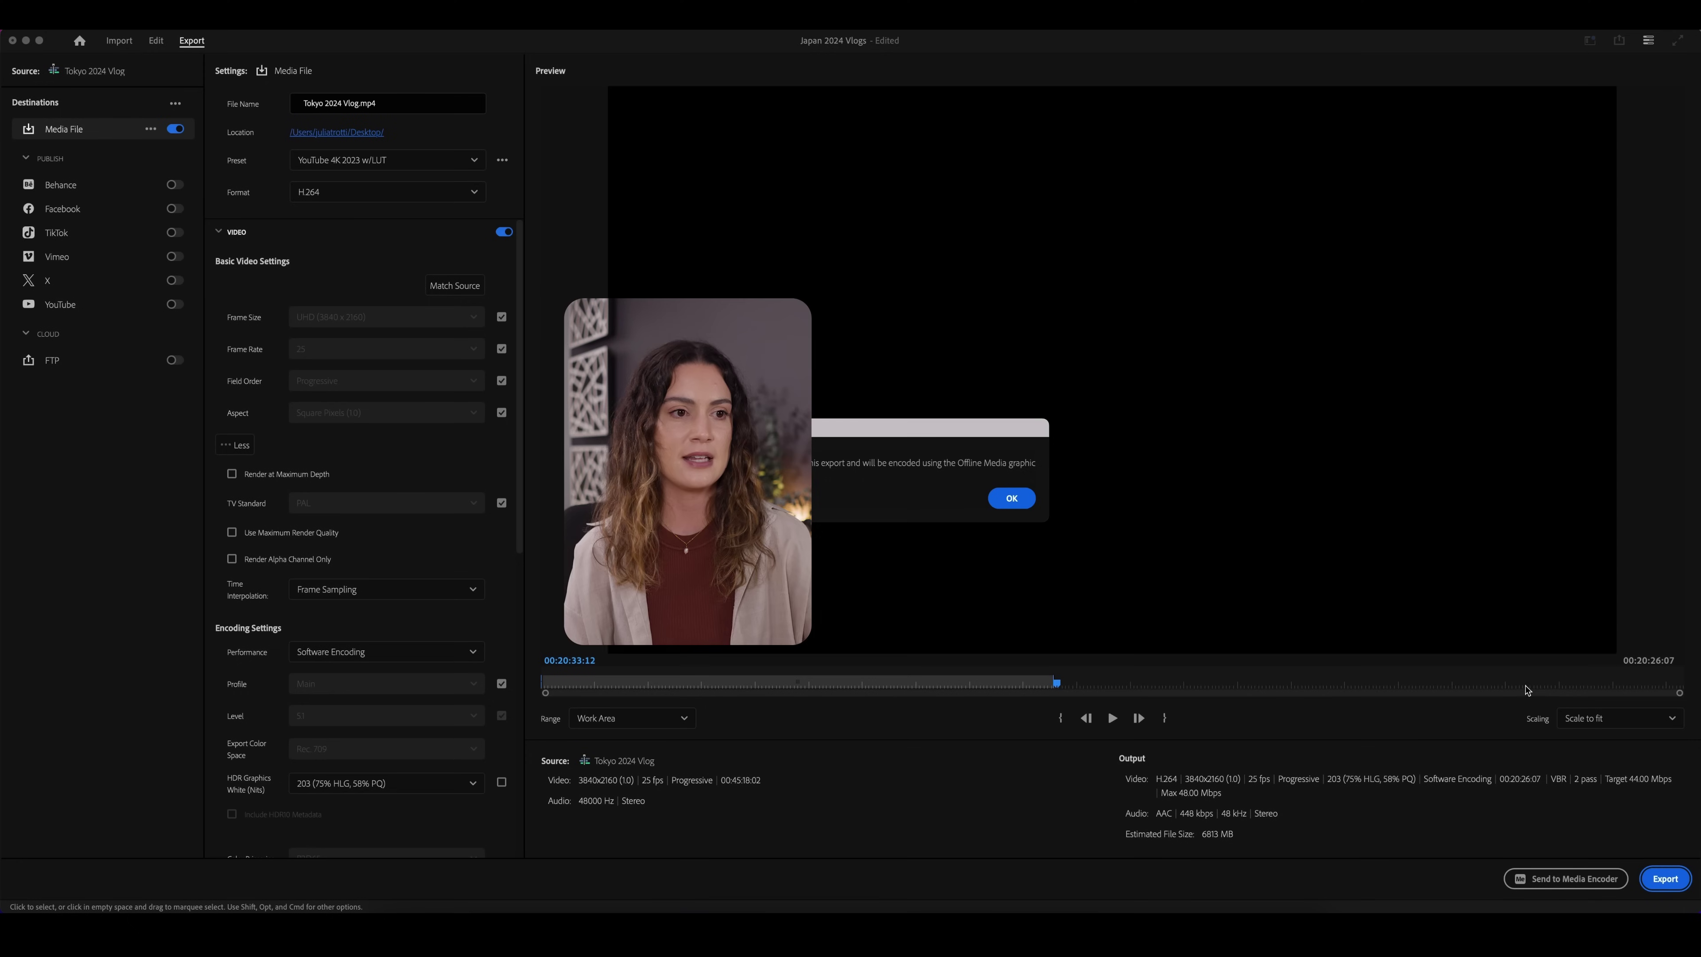
left_click(1011, 498)
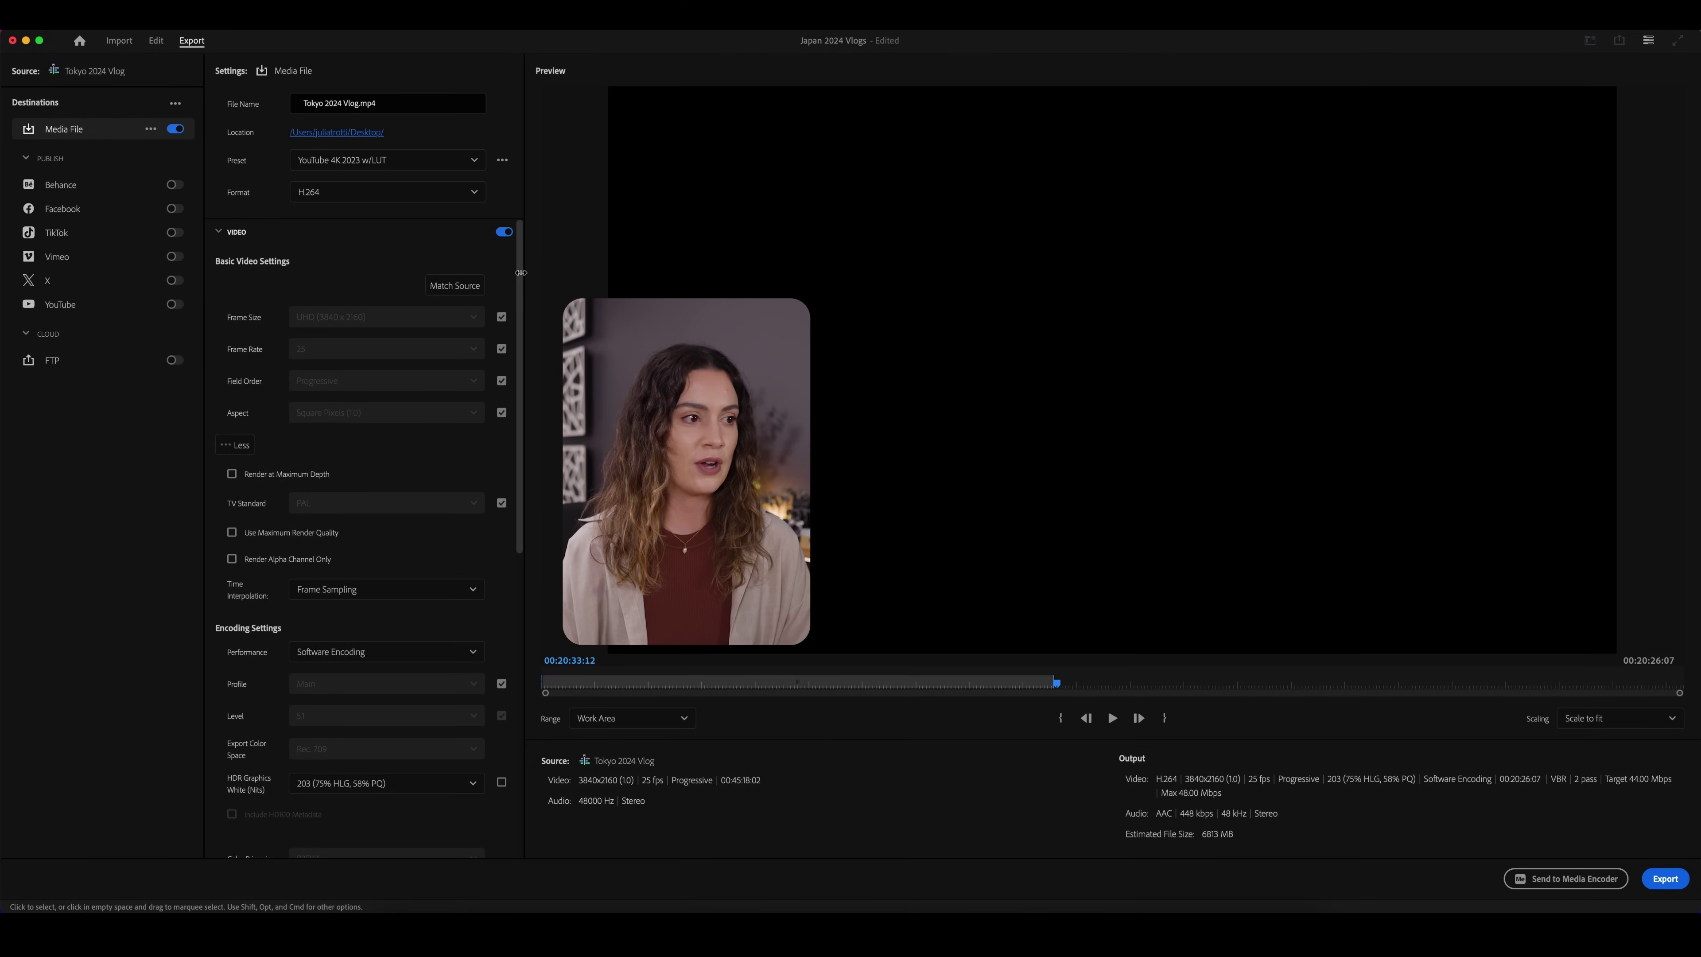
left_click_drag(521, 276, 831, 585)
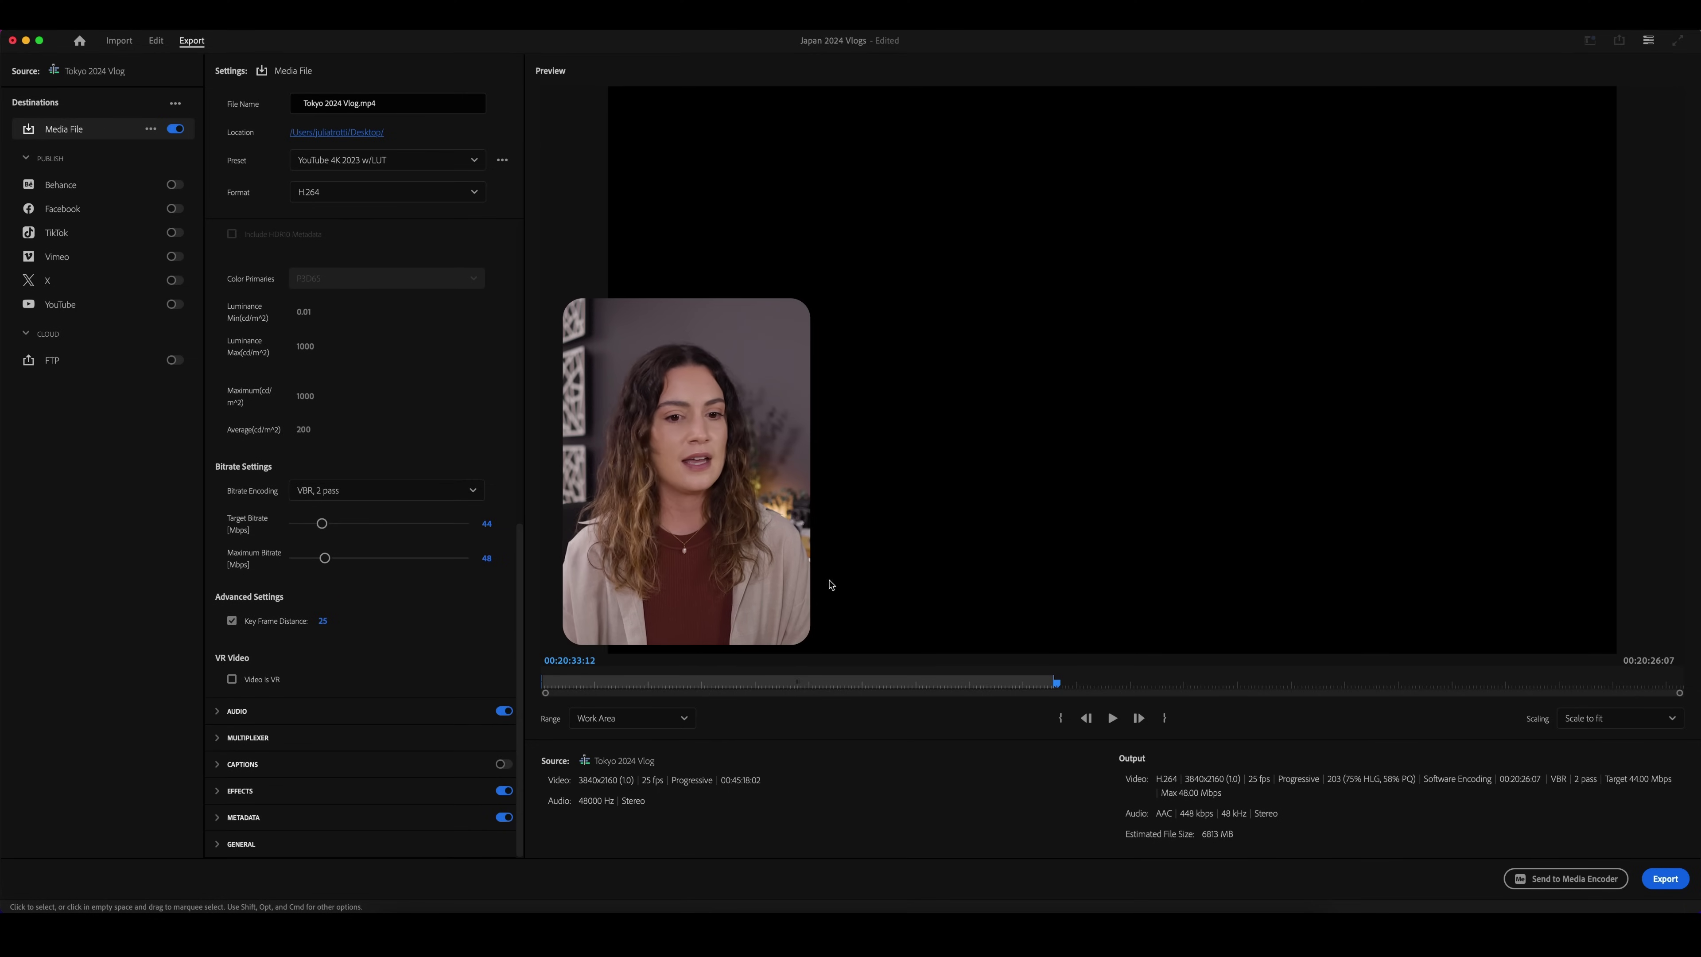
left_click(1555, 878)
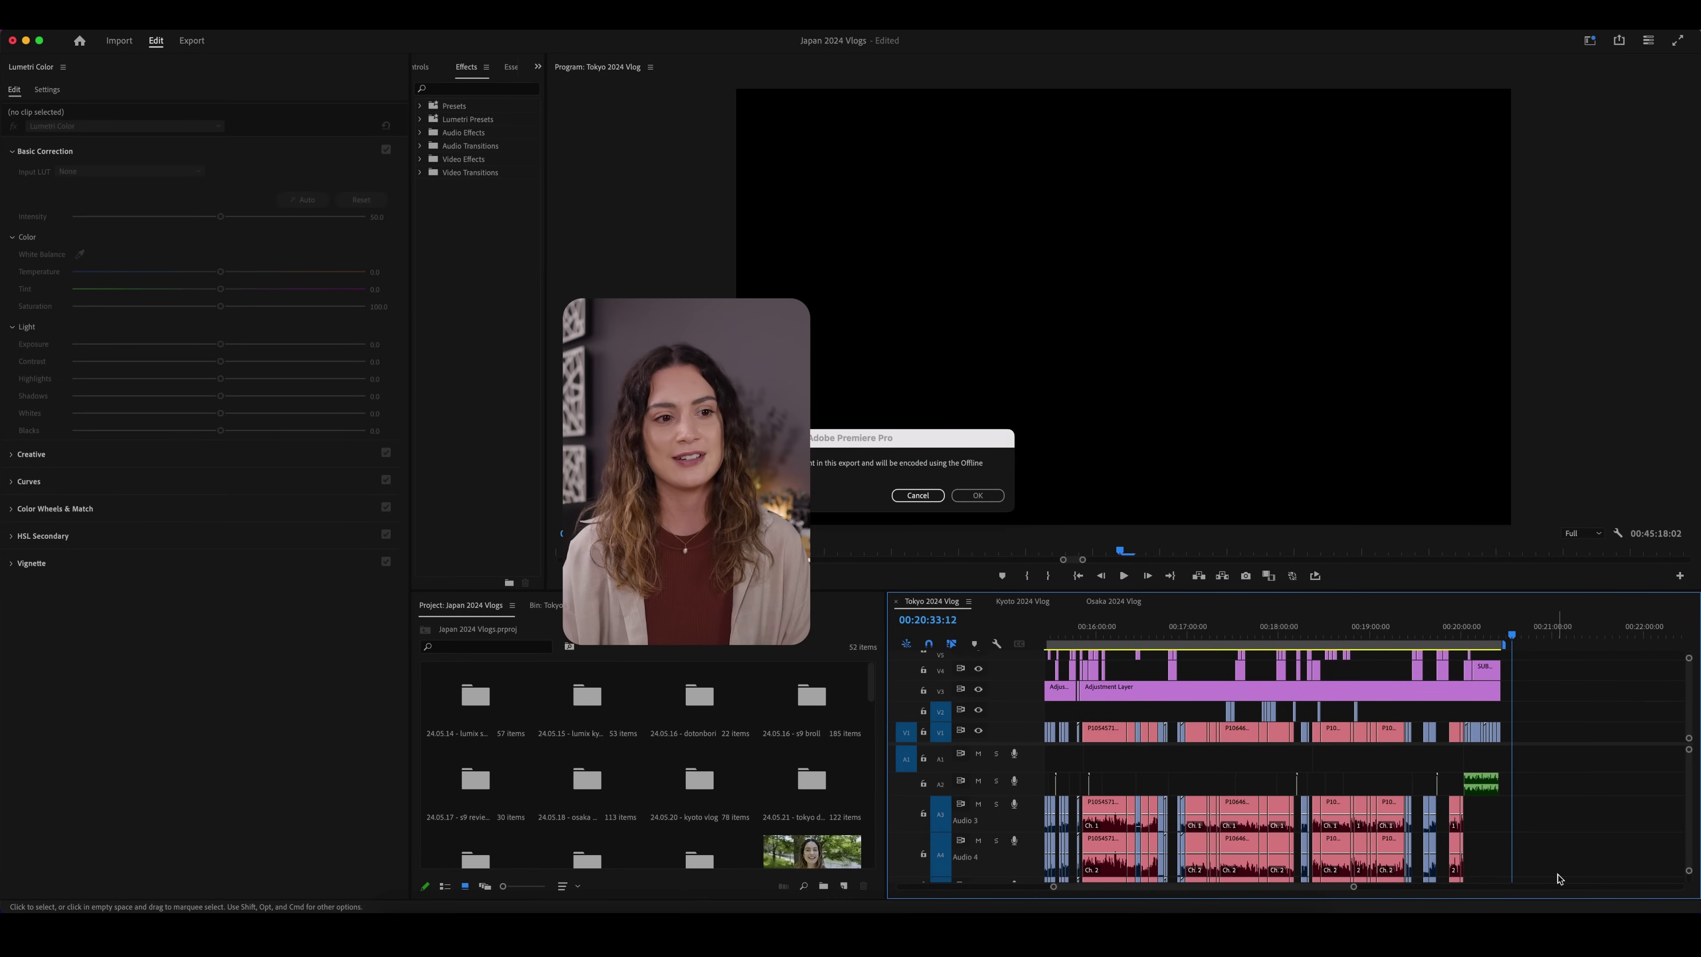